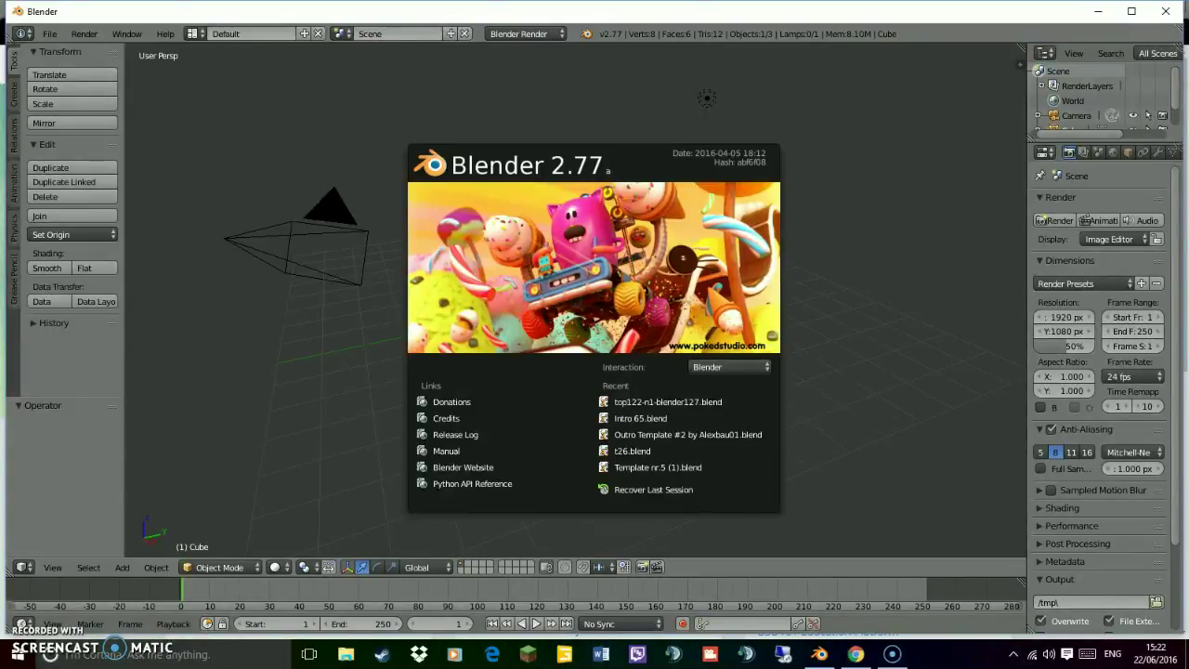
Dismiss the splash screen and move the default cube about 0.742 along Y and about 0.473 along Z
key("Escape")
scroll(576, 307, "up", 3)
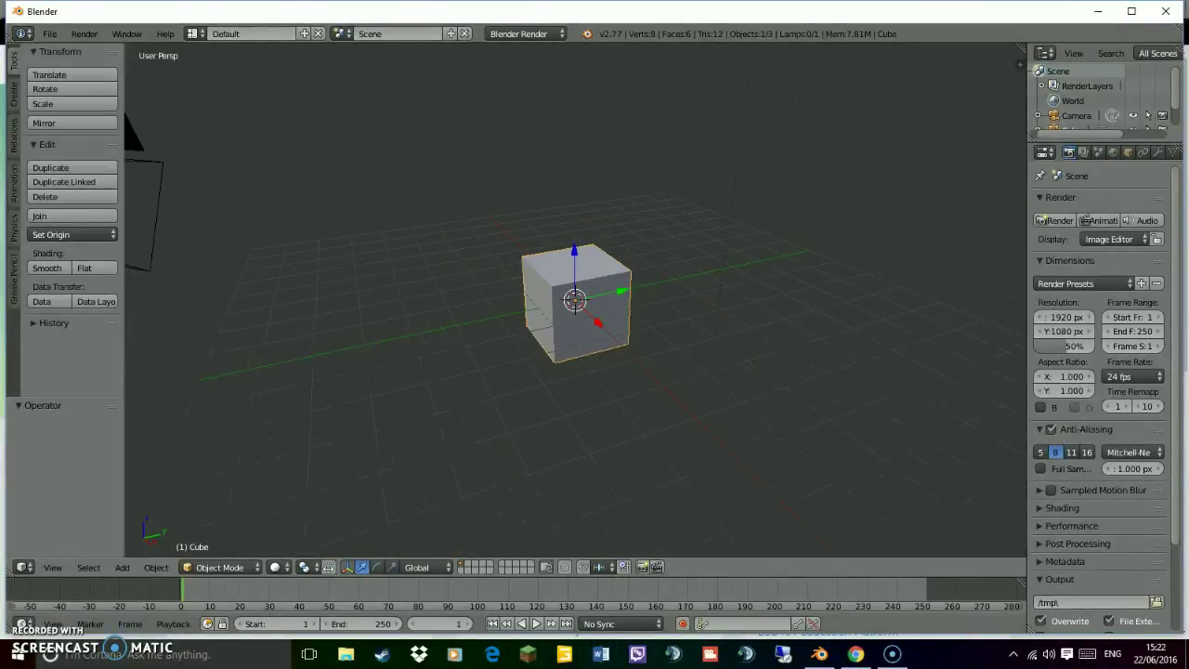
key("g")
key("y")
key("Return")
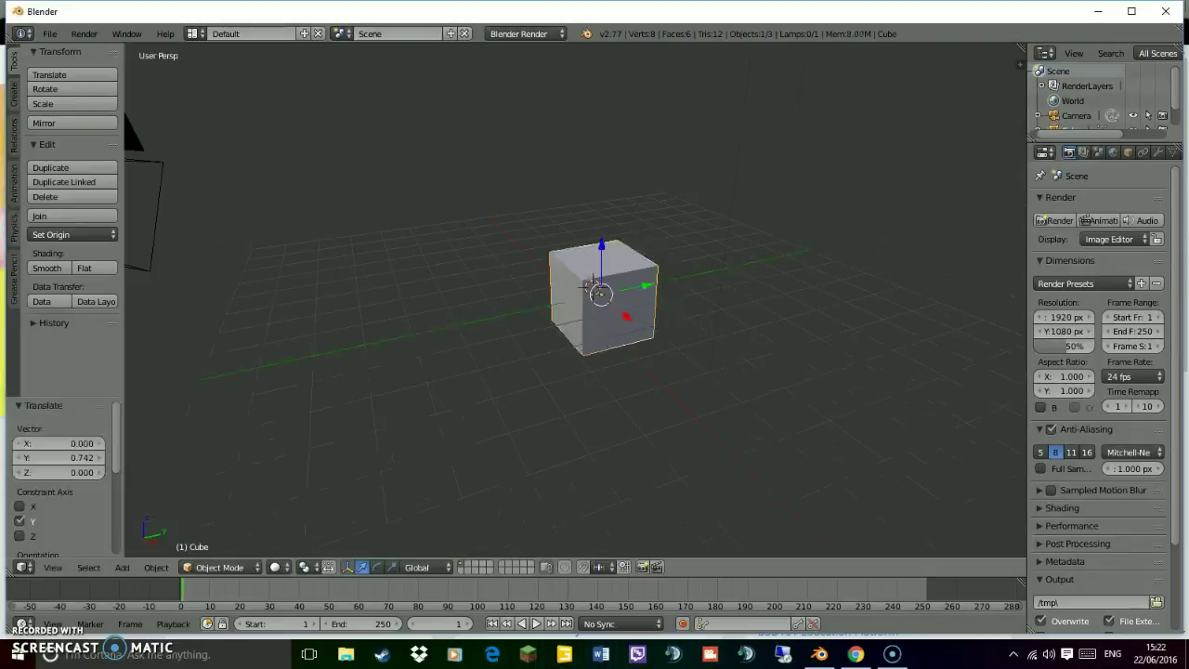
key("g")
key("z")
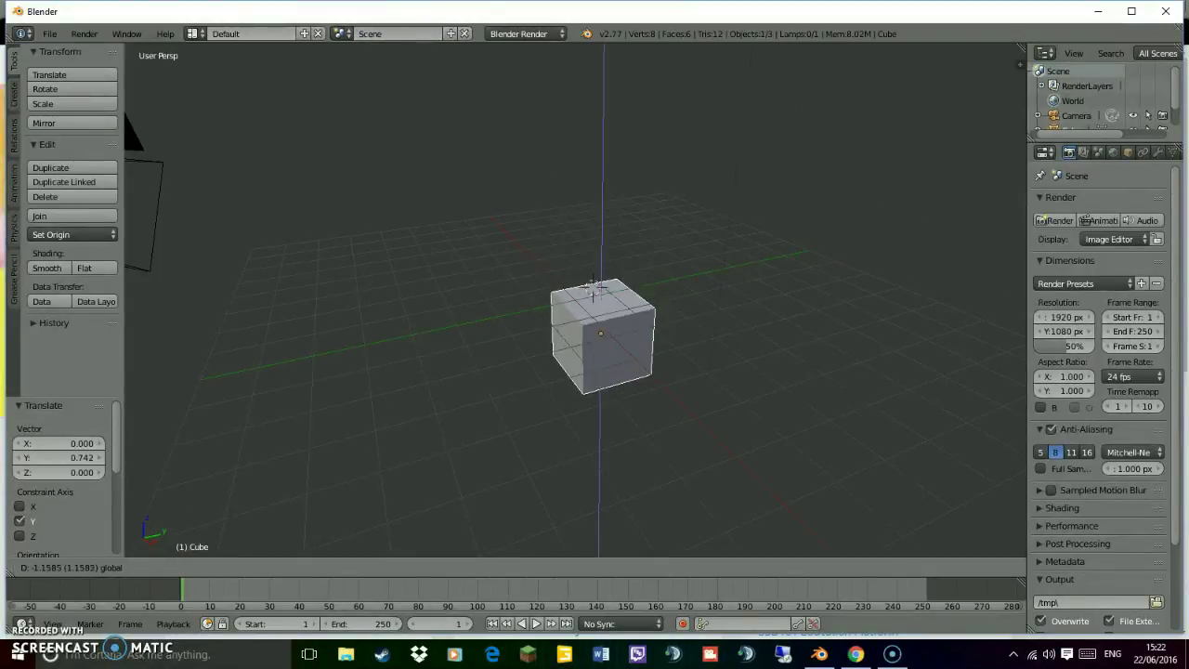
key("Return")
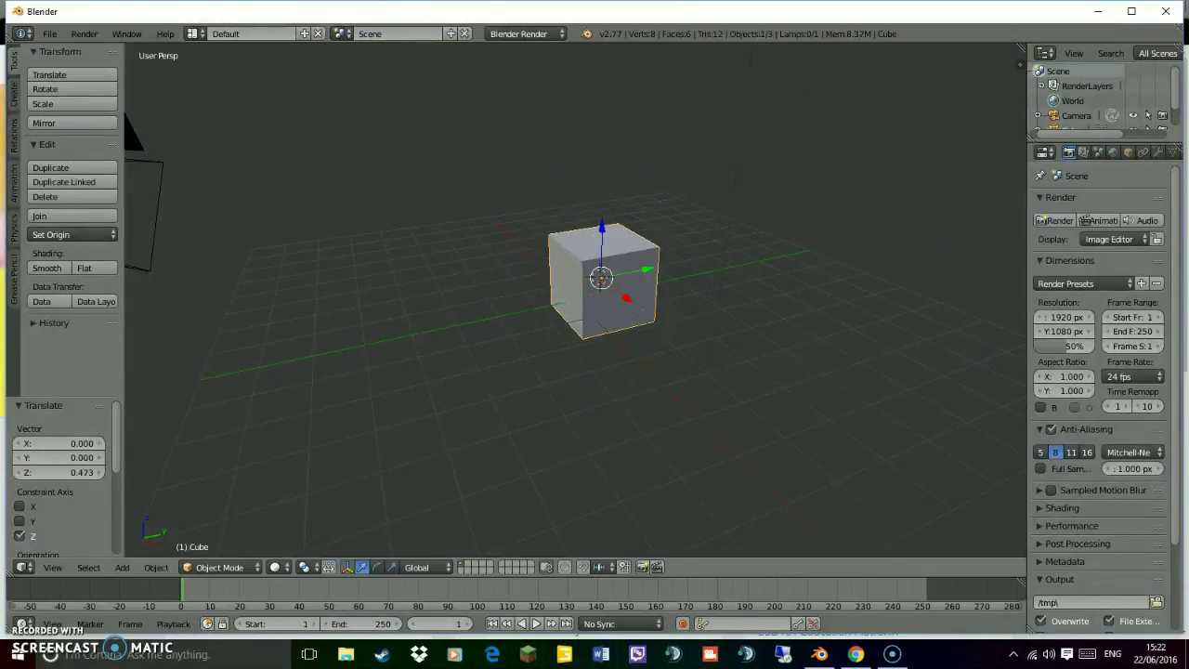
Quit Blender and discard the unsaved changes to the scene
scroll(1096, 93, "down", 2)
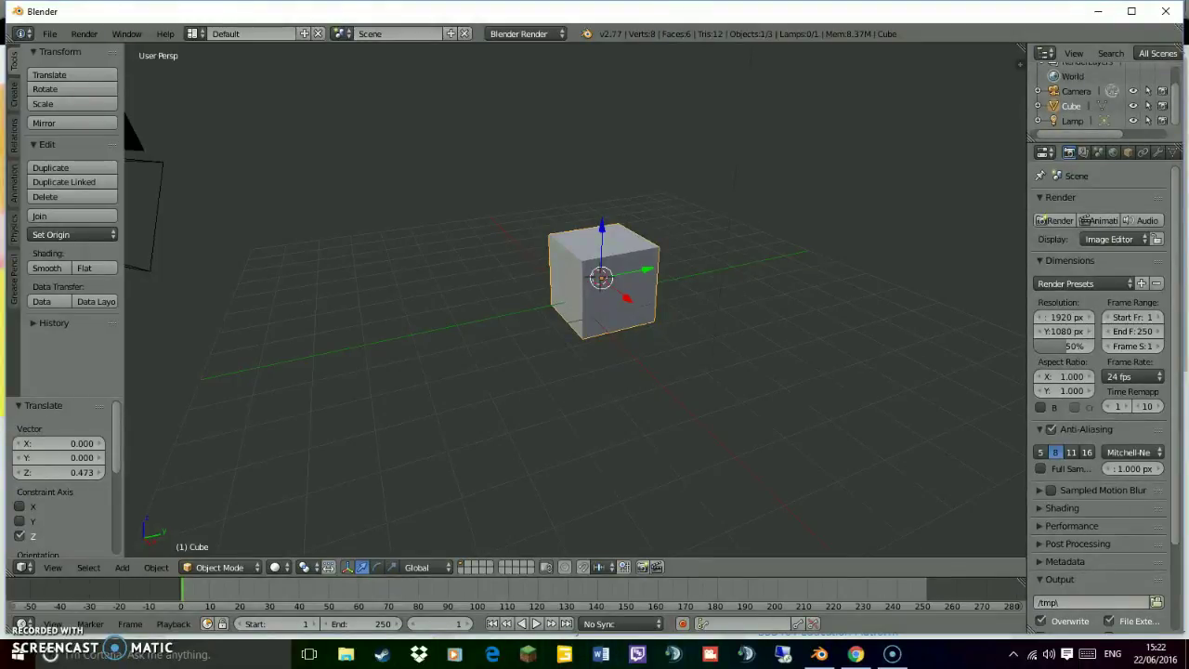
scroll(576, 300, "up", 2)
scroll(576, 300, "down", 6)
scroll(575, 300, "up", 3)
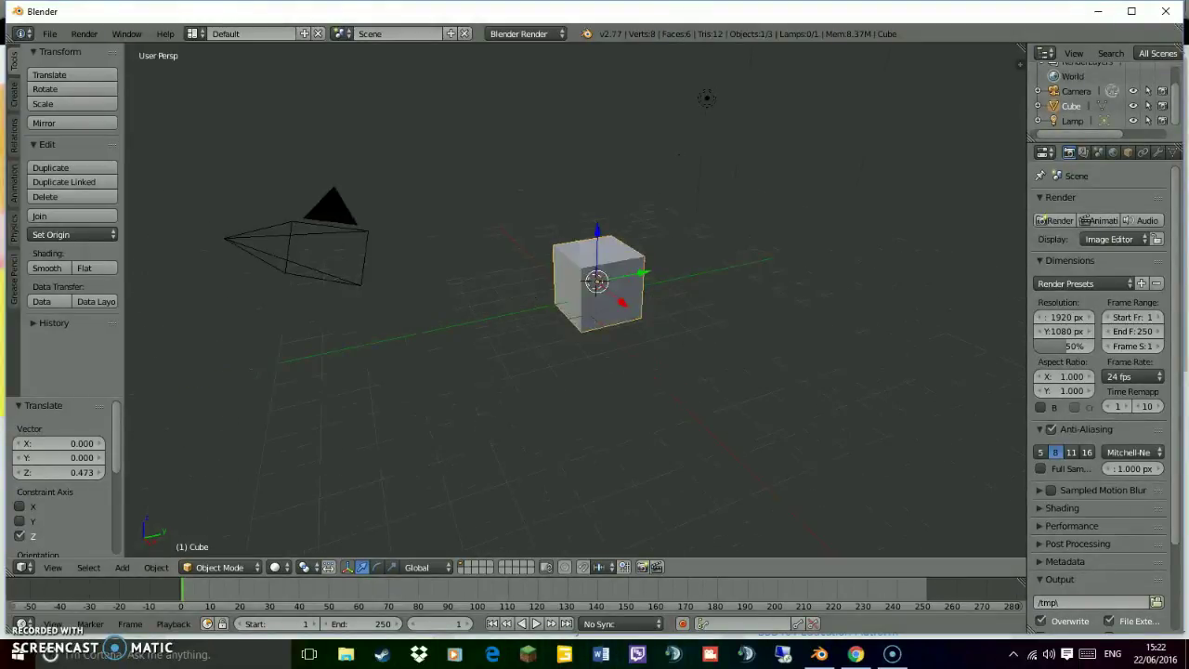
left_click(1166, 12)
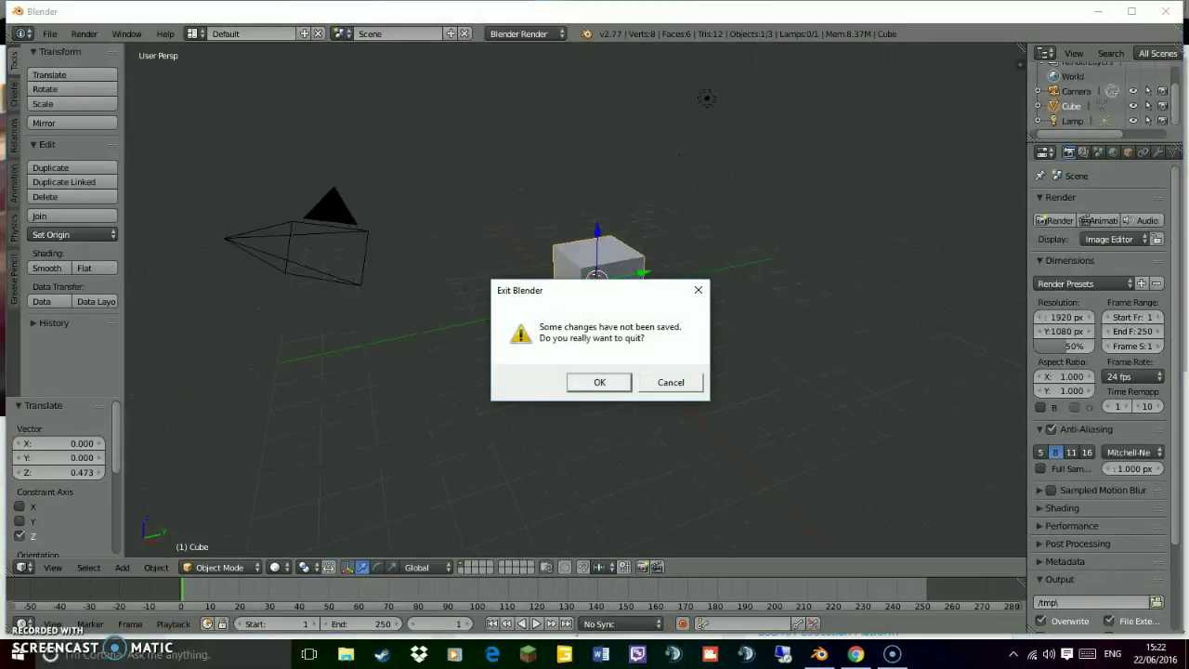
left_click(599, 382)
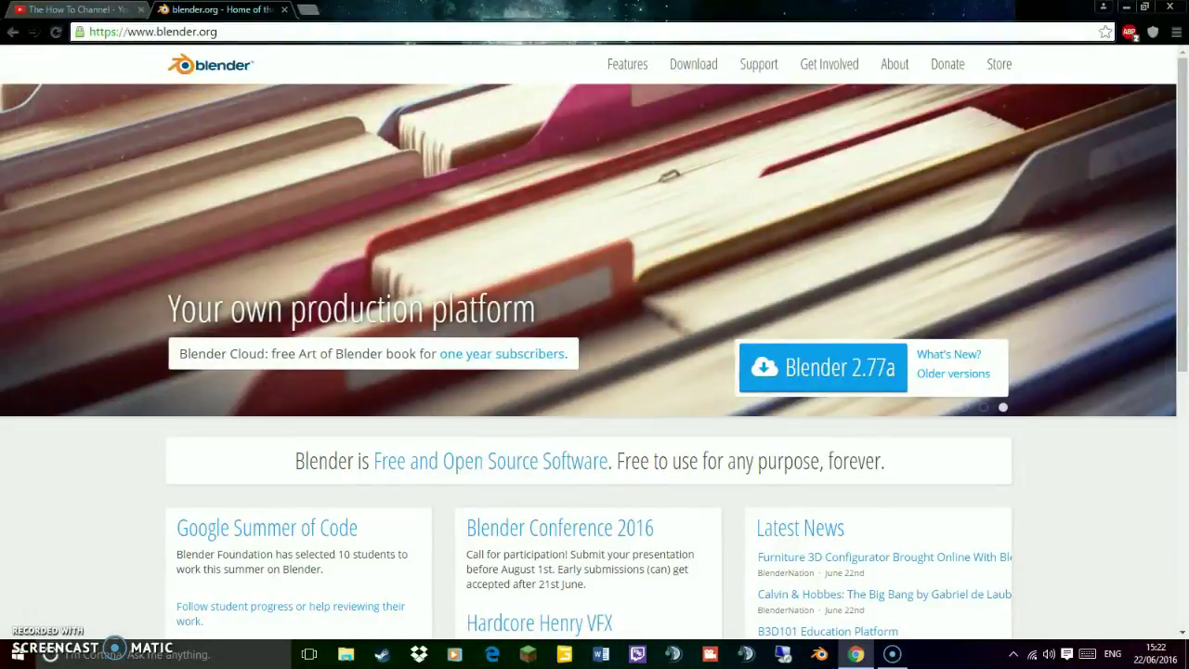
Search Google for "blender intro templates" in a new browser tab
left_click(308, 11)
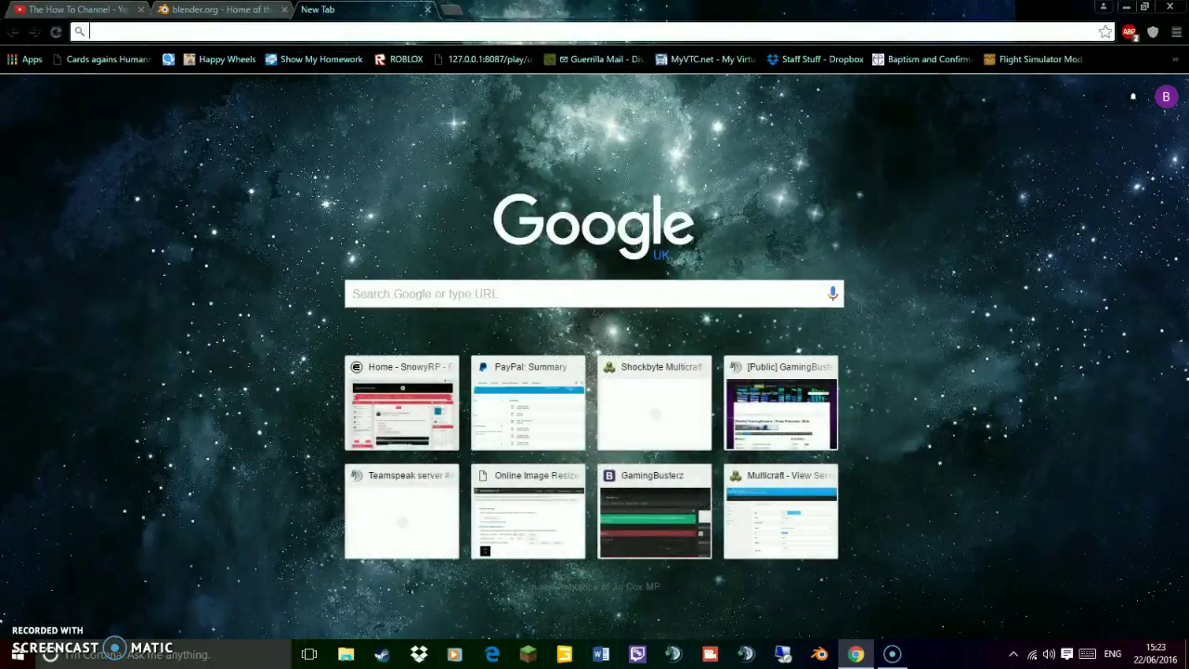
type("ble")
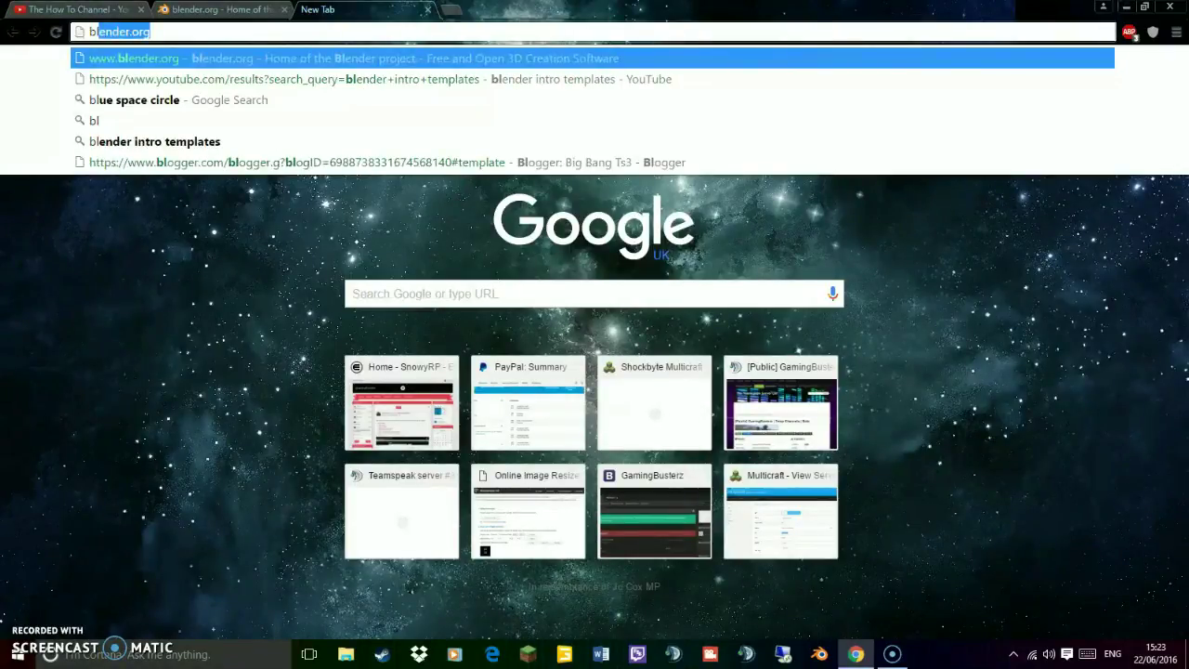
type("nder in")
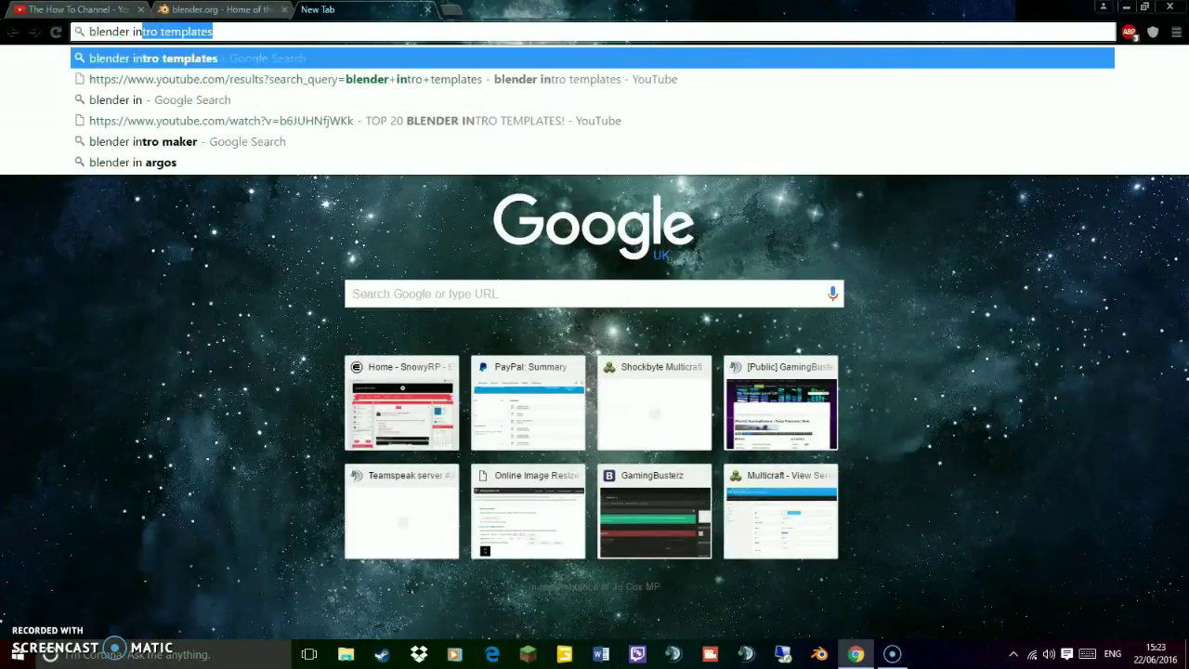
type("tro tem")
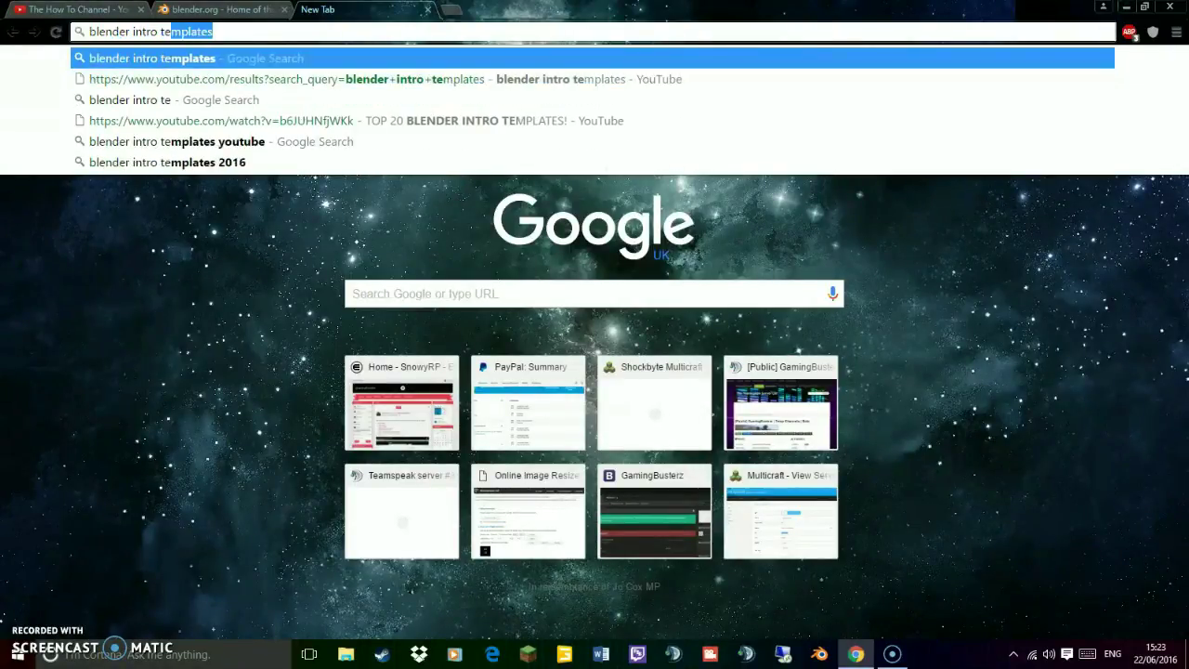
key("Return")
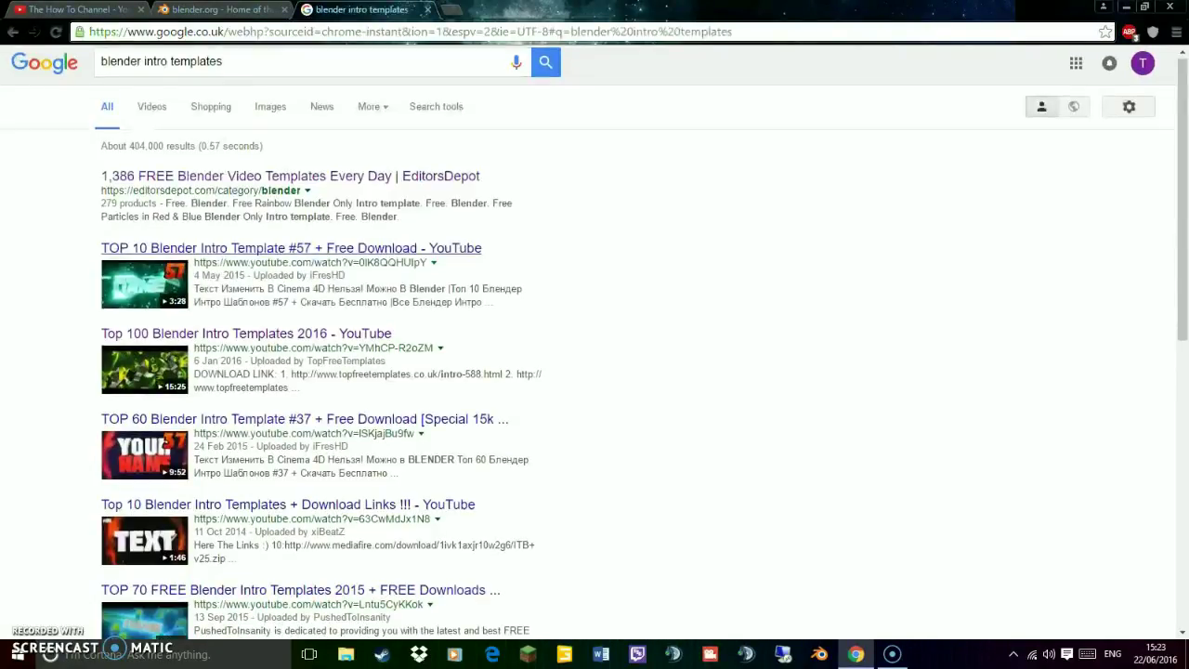
Examine the first page of search results, including the EditorsDepot listing and the YouTube template videos
scroll(594, 352, "down", 1)
scroll(287, 179, "up", 1)
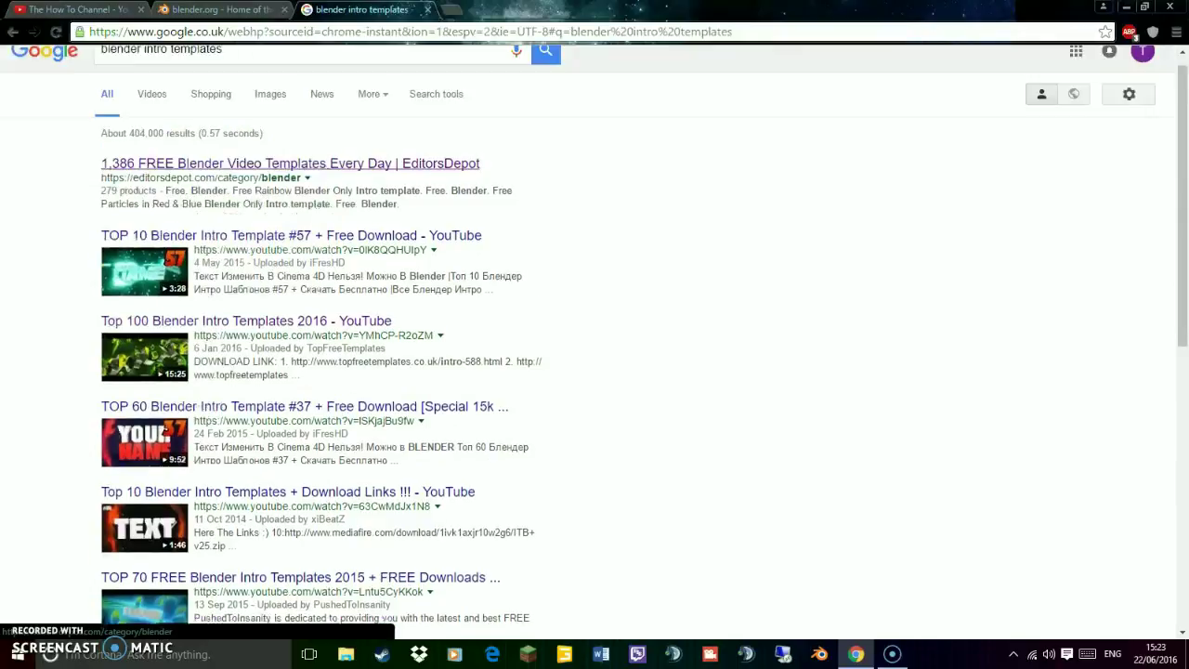
left_click_drag(480, 180, 100, 180)
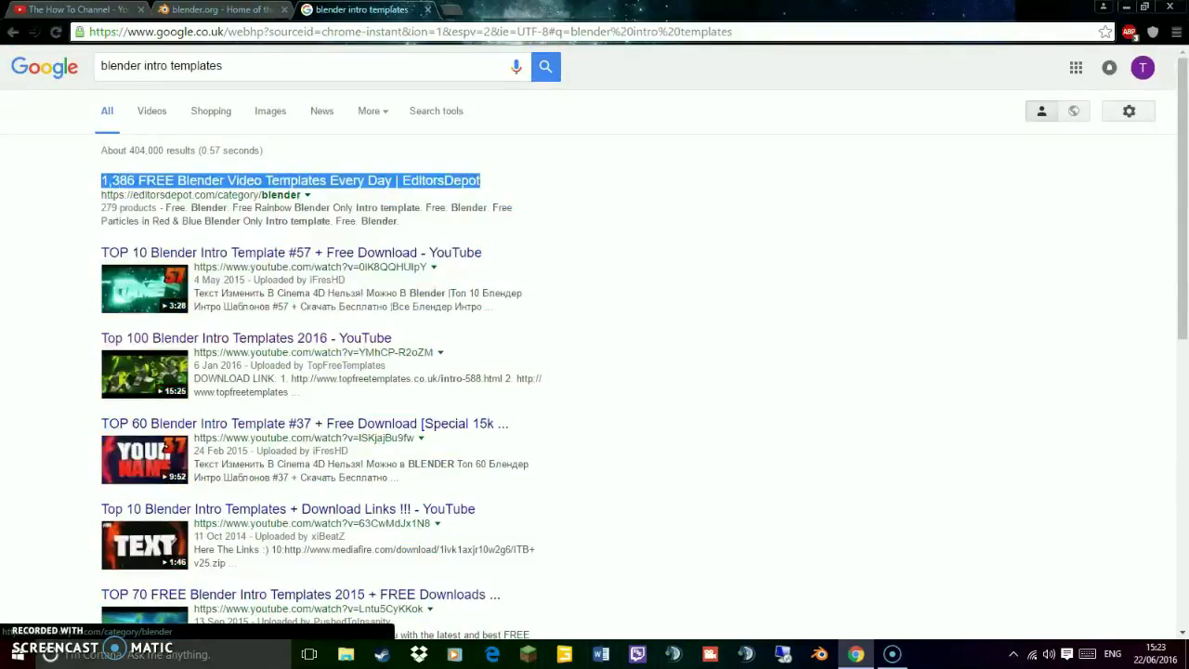
left_click_drag(401, 221, 101, 221)
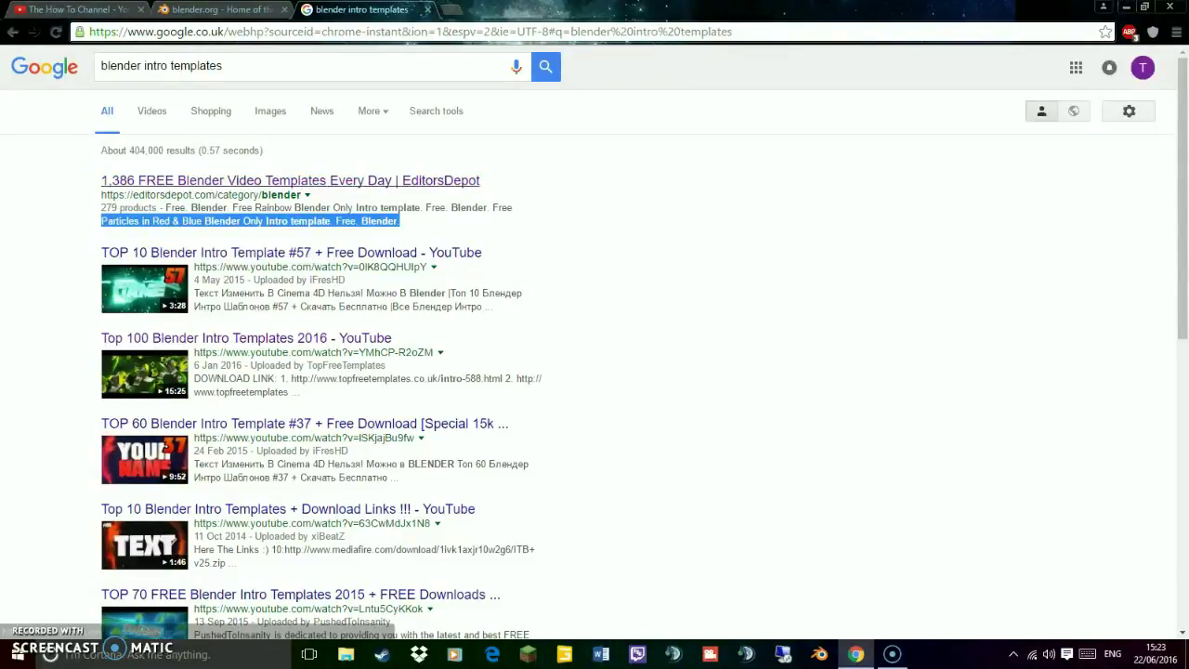
scroll(594, 353, "down", 3)
scroll(594, 353, "down", 3)
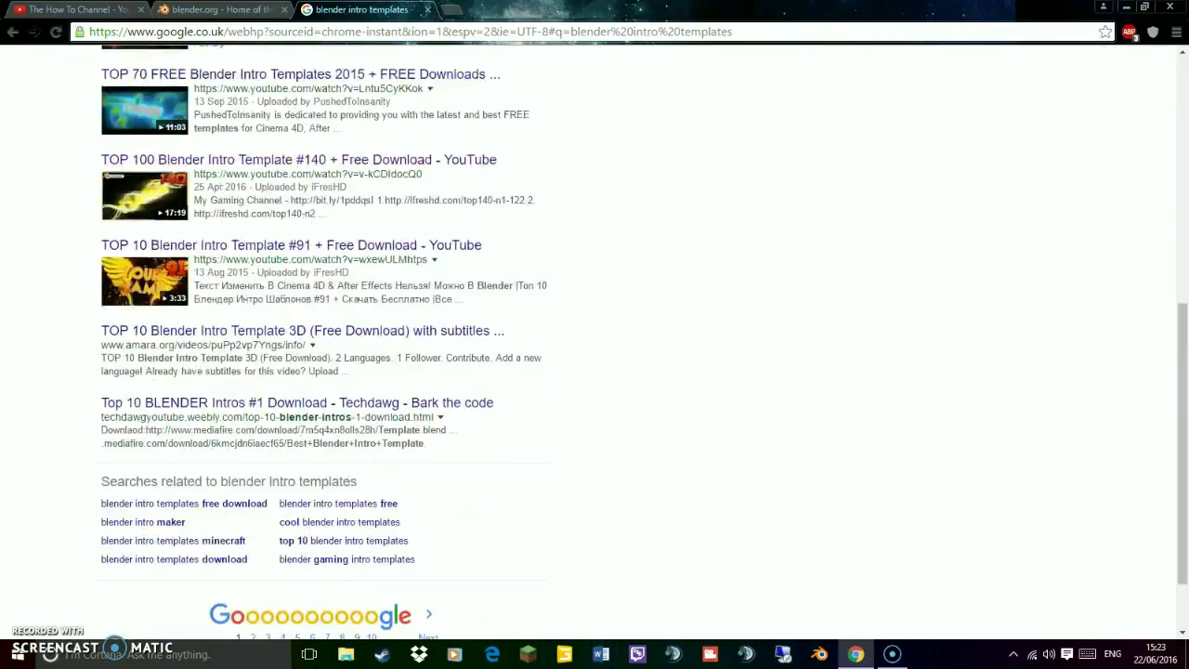
scroll(595, 353, "up", 6)
scroll(595, 353, "down", 1)
scroll(338, 429, "down", 5)
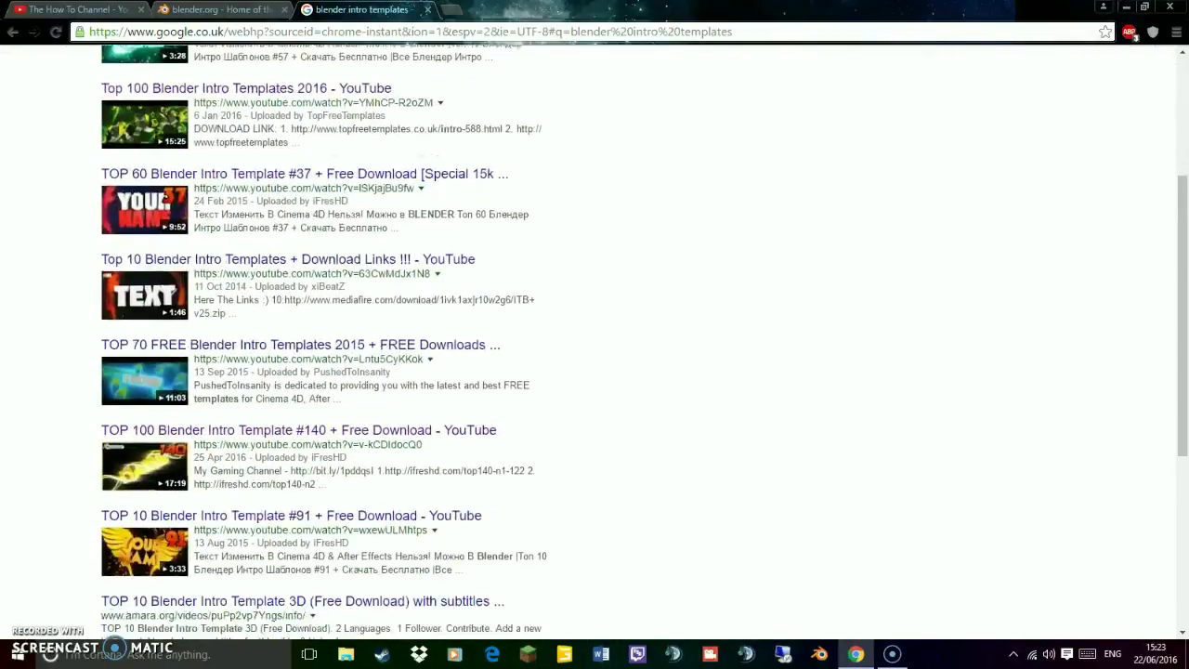
scroll(338, 429, "up", 1)
scroll(338, 429, "down", 3)
scroll(338, 429, "down", 1)
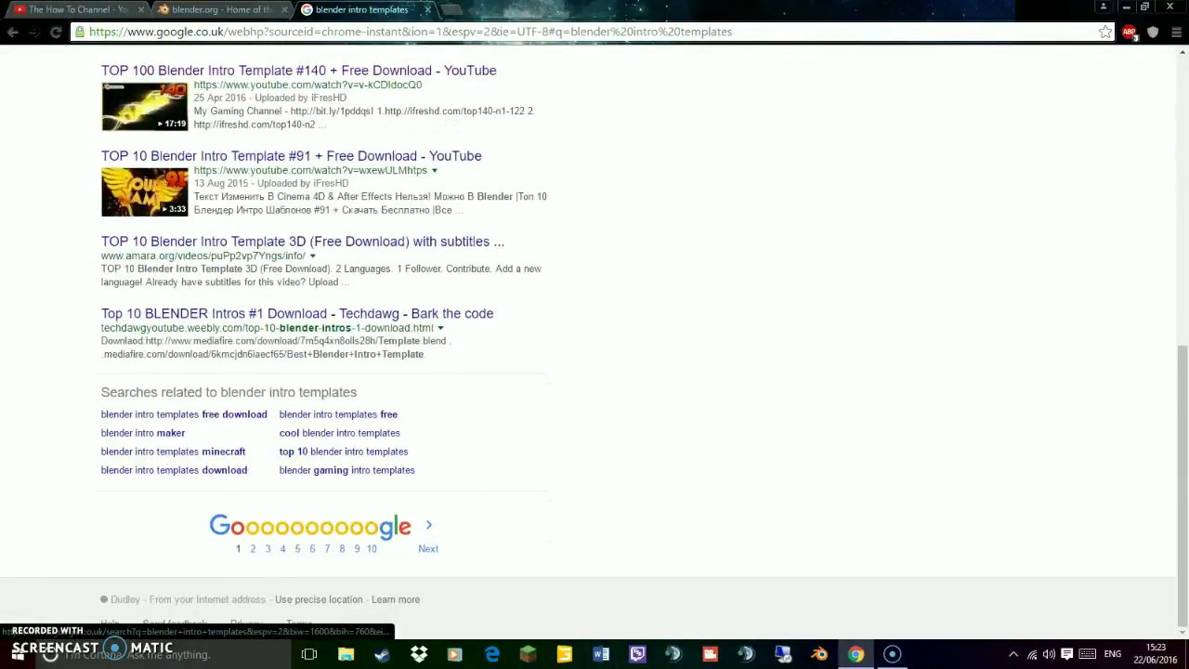
Look through the second page of search results and return to the first page
left_click(429, 549)
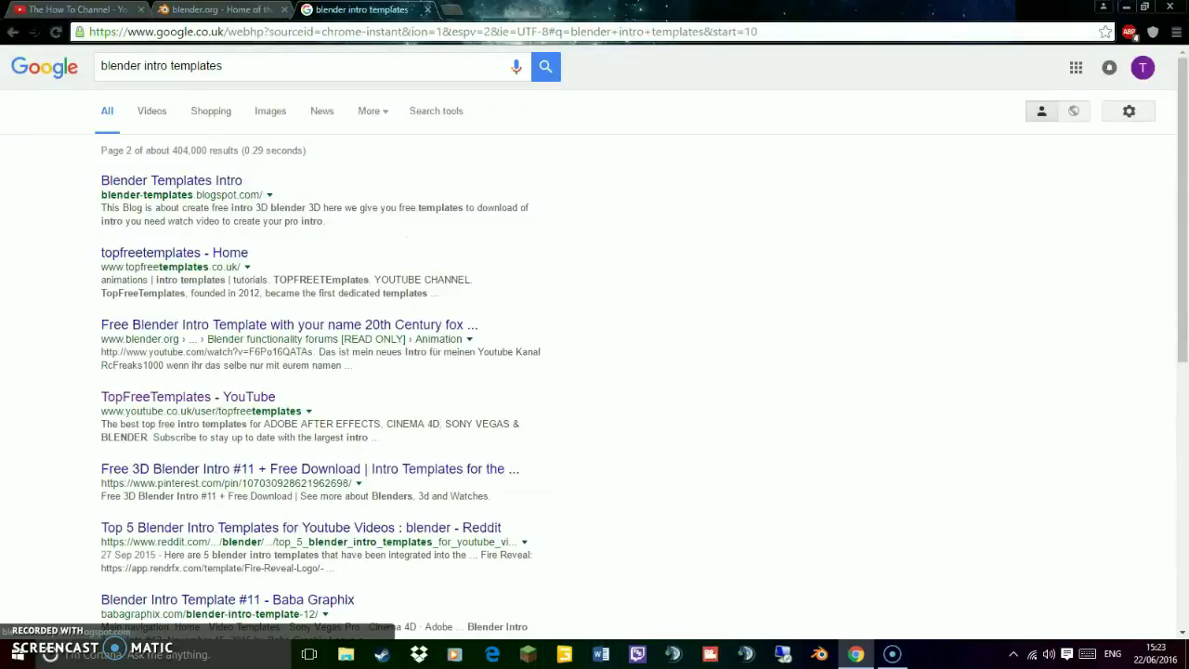
scroll(594, 372, "down", 5)
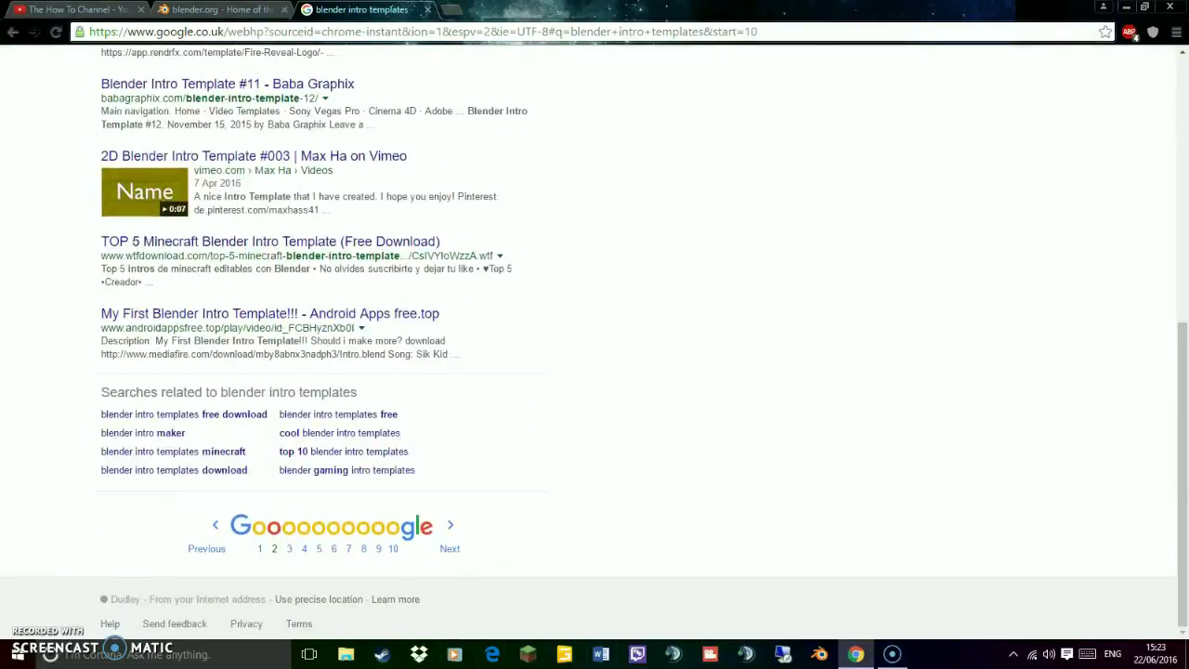
left_click(259, 549)
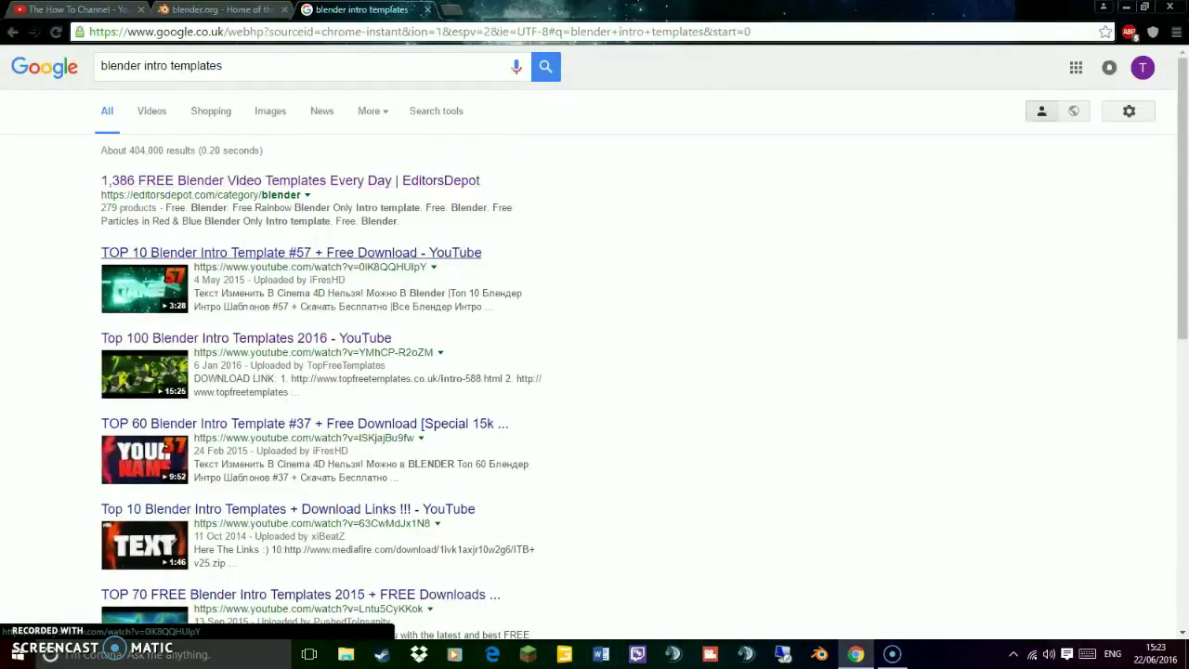
Check the uploaders of the Blender Intro Template #57 and #37 videos in the search results
scroll(327, 255, "down", 3)
scroll(327, 279, "up", 3)
scroll(288, 470, "up", 1)
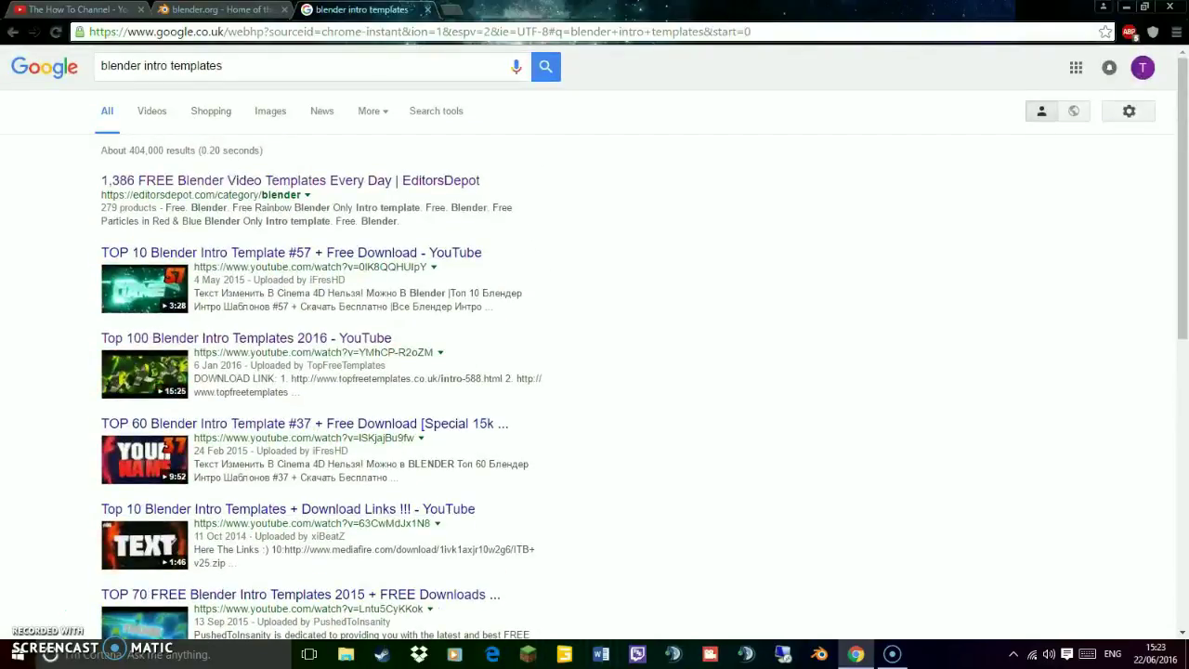
left_click_drag(200, 280, 345, 279)
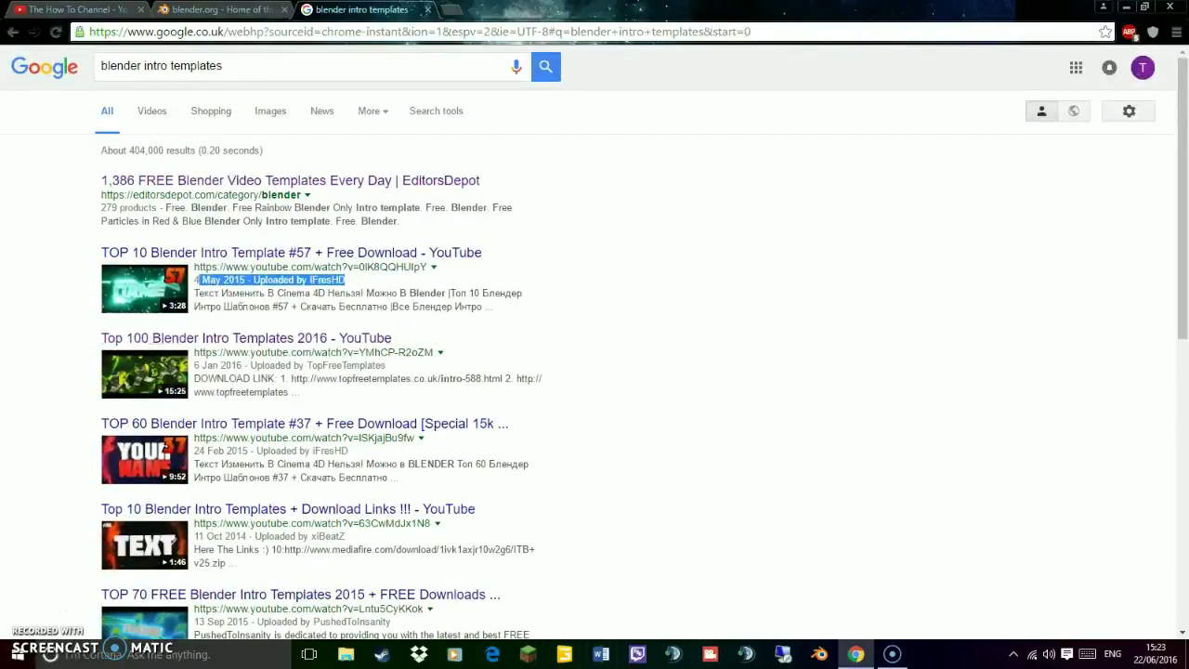
scroll(346, 279, "down", 1)
left_click_drag(347, 376, 310, 376)
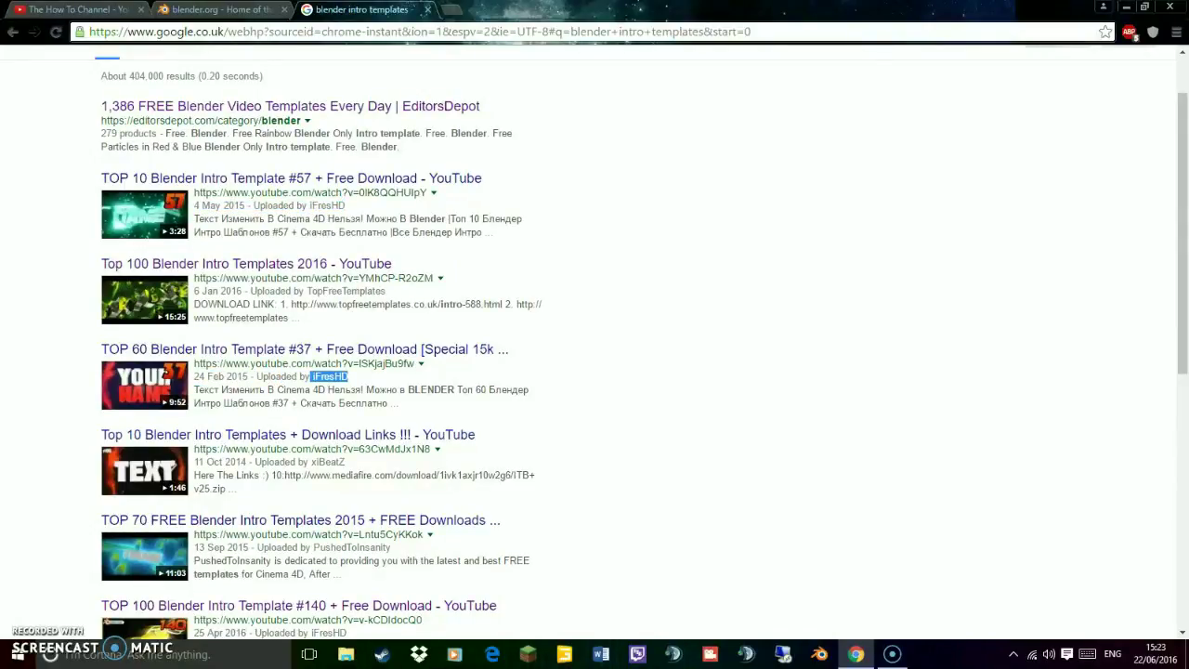
left_click(312, 376)
scroll(594, 344, "down", 2)
scroll(594, 344, "up", 3)
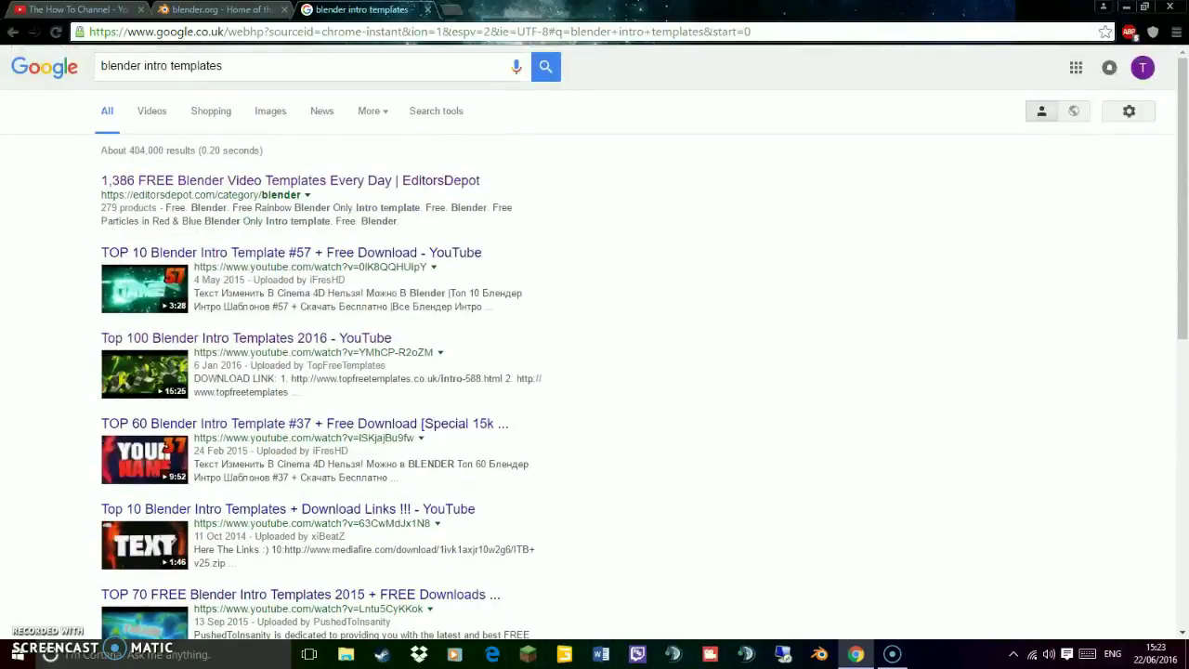
scroll(594, 344, "down", 1)
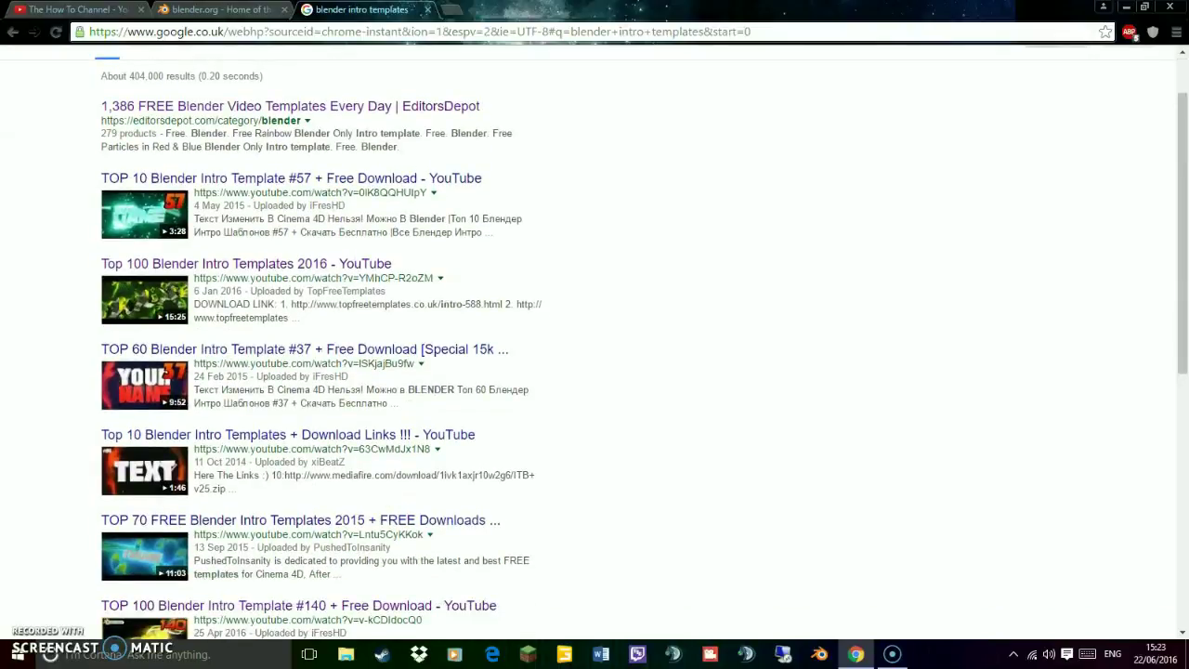
Examine the description of Template #57 and the uploaders of the Top 100, Top 10 with download links, and Top 70 videos
left_click_drag(475, 231, 193, 219)
scroll(595, 343, "down", 1)
left_click_drag(386, 217, 306, 216)
left_click(309, 218)
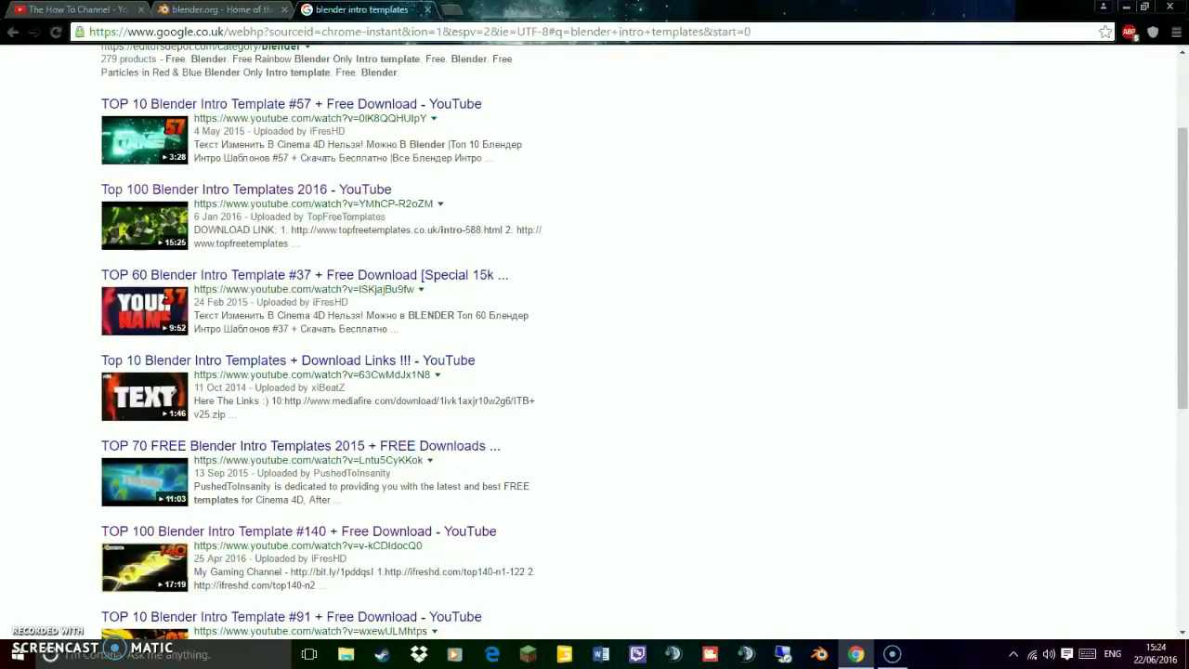
scroll(594, 343, "down", 1)
left_click_drag(346, 314, 313, 313)
left_click(313, 313)
scroll(313, 313, "down", 1)
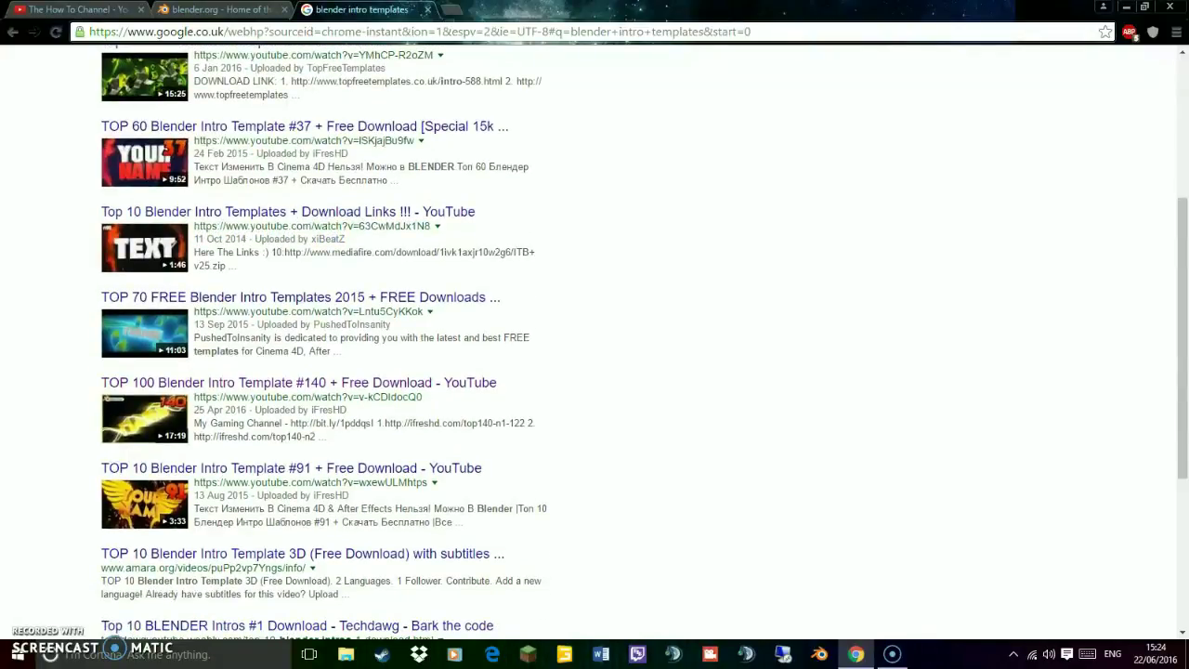
scroll(594, 343, "down", 1)
scroll(595, 344, "up", 3)
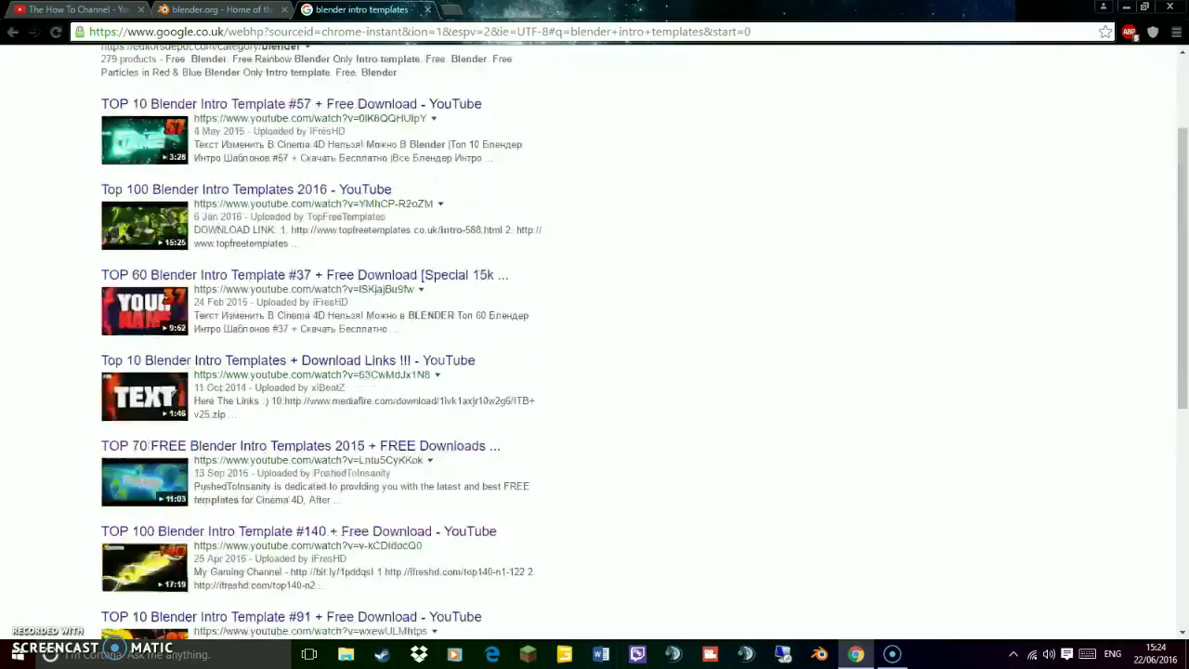
left_click_drag(385, 460, 391, 474)
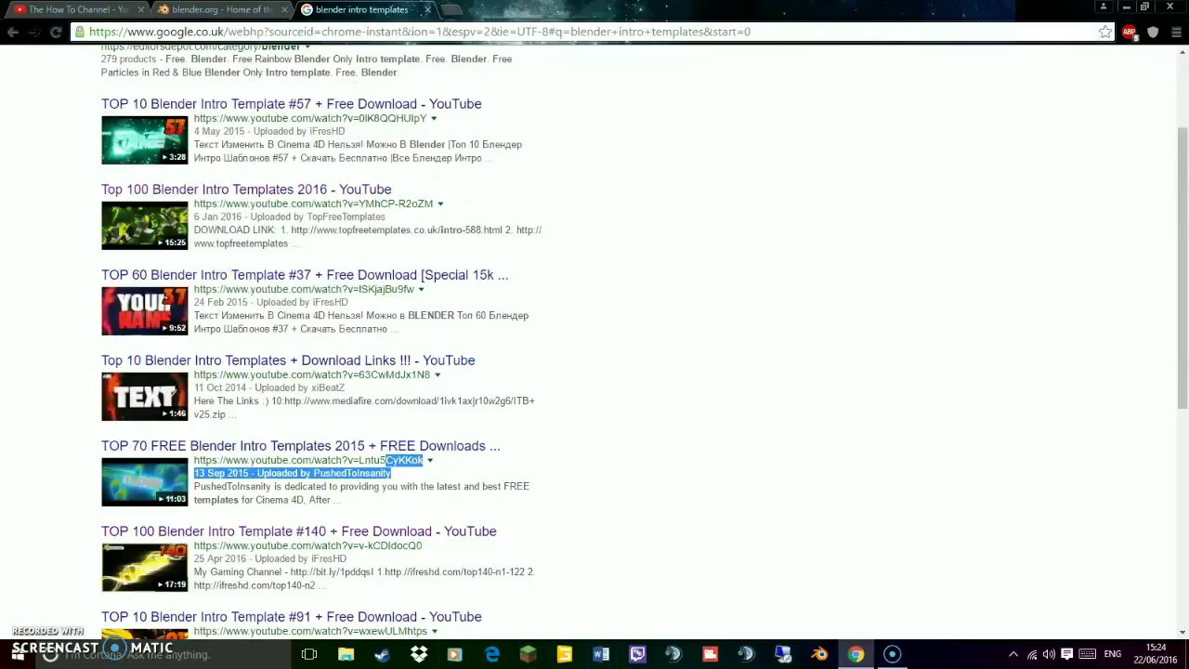
left_click(391, 474)
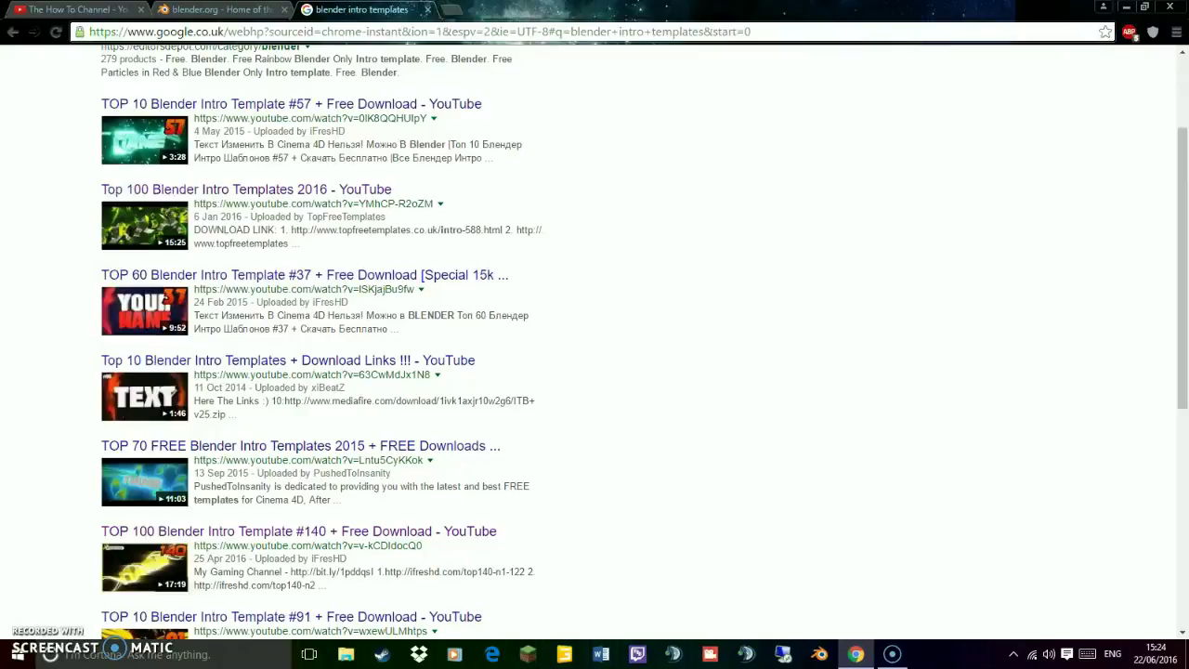
Open the "Top 100 Blender Intro Templates 2016" YouTube video from the results and pause its playback
scroll(594, 353, "up", 2)
scroll(595, 353, "down", 3)
scroll(594, 352, "up", 2)
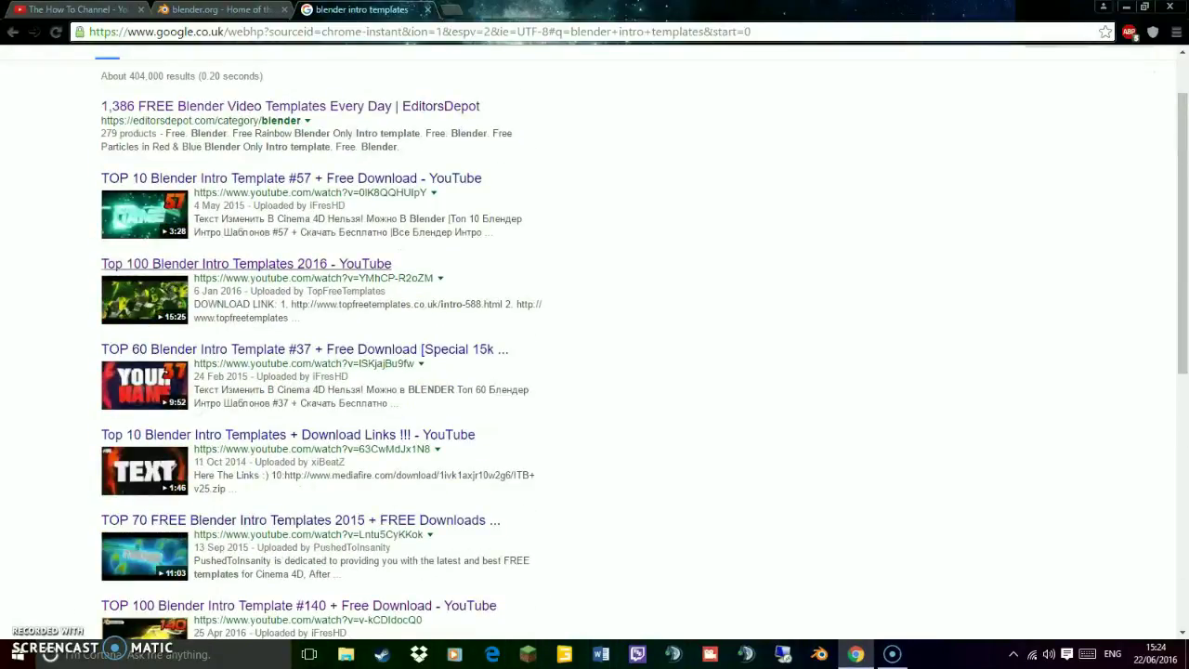
left_click(246, 264)
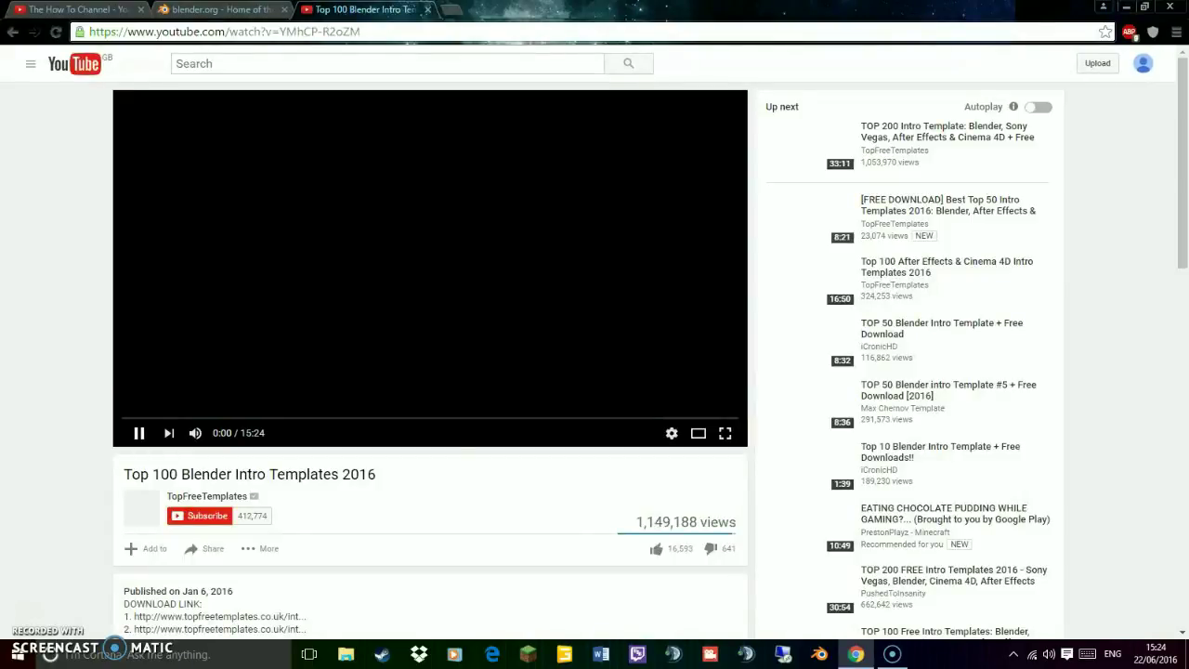
key("space")
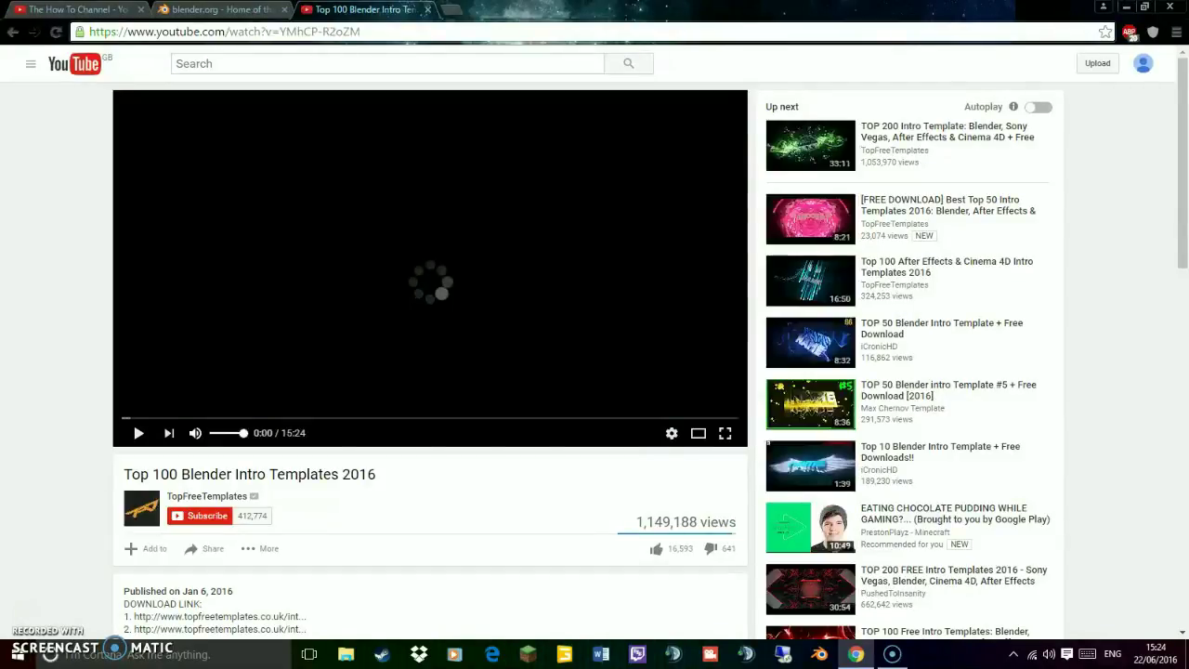
Look over the description and suggested videos on the Top 100 Blender Intro Templates 2016 page
scroll(195, 428, "down", 1)
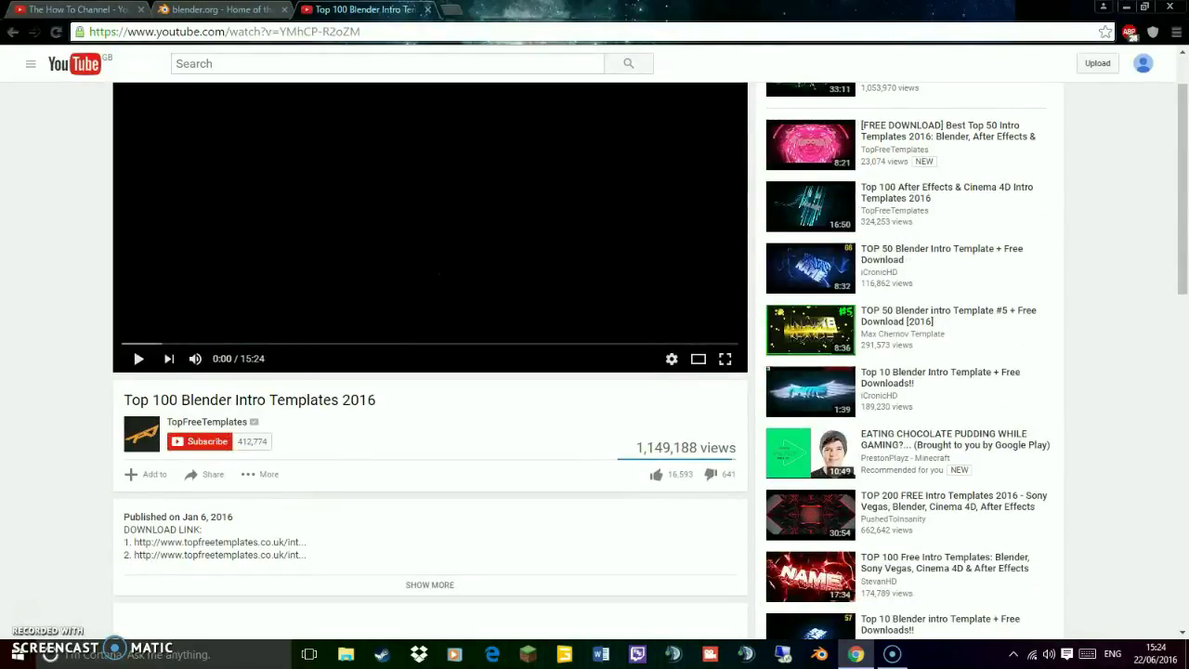
scroll(430, 372, "down", 2)
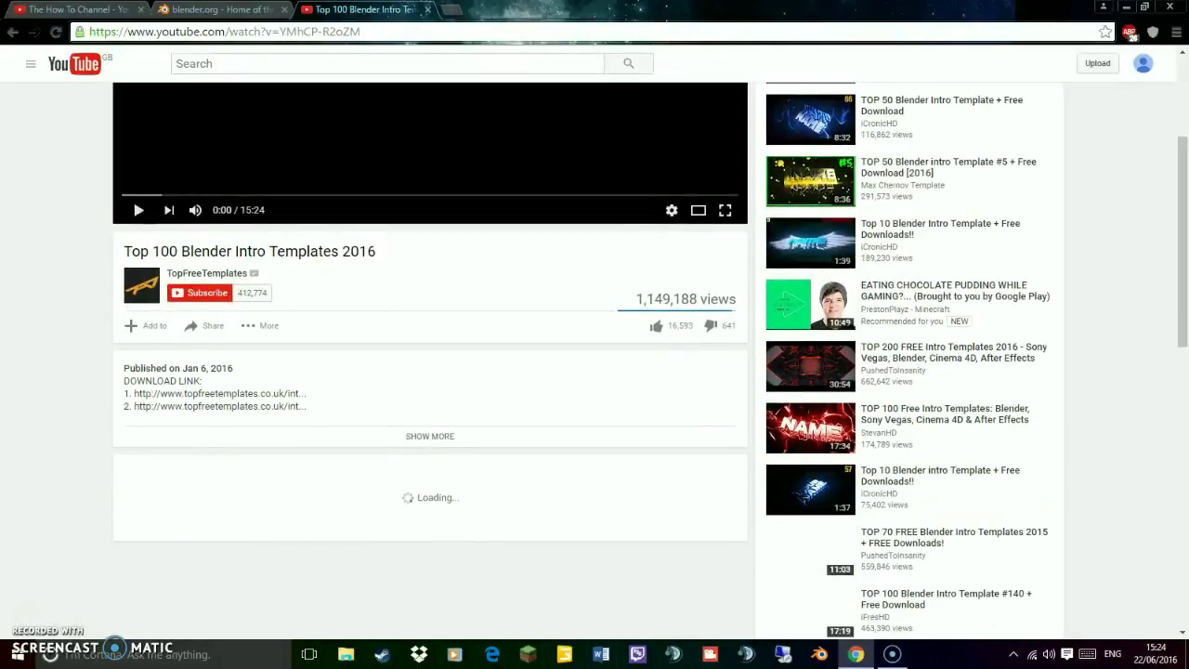
scroll(430, 371, "up", 3)
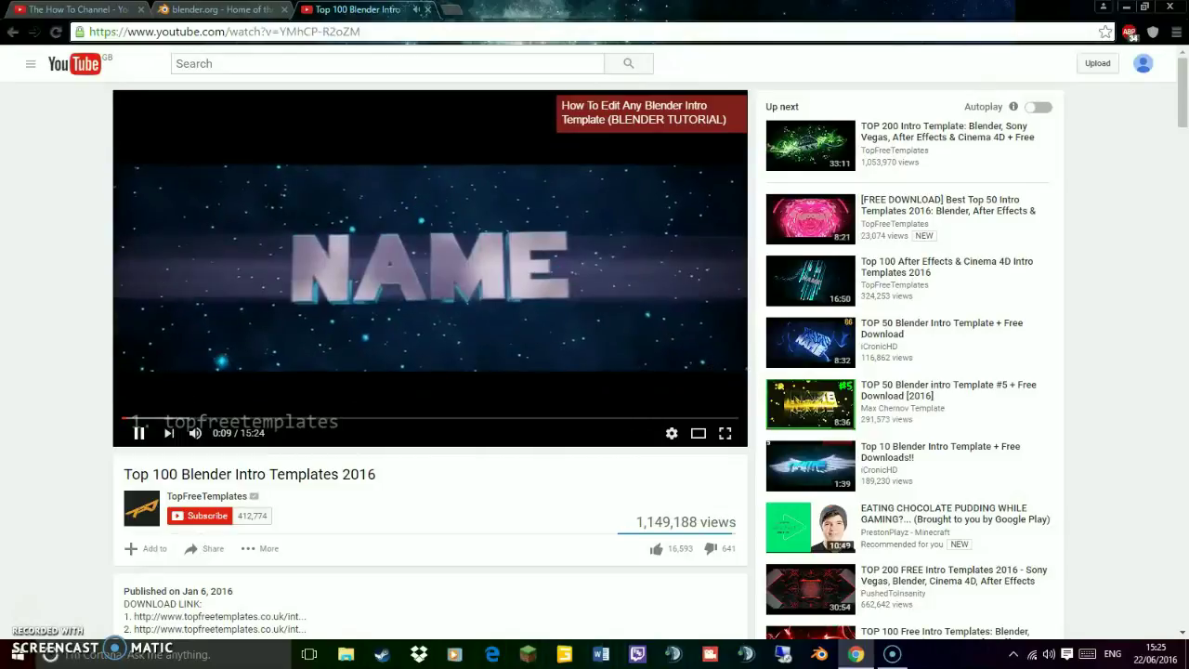
Play the Top 100 compilation and pause it on template number 5, the Minecraft intro
key("F5")
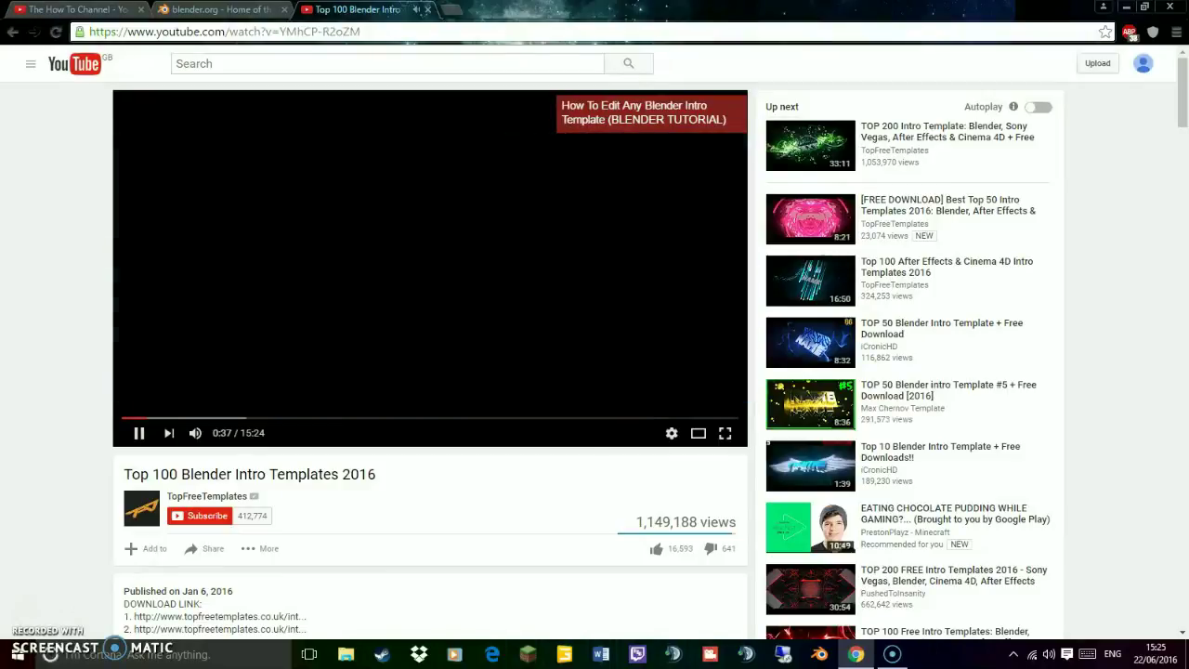
key("space")
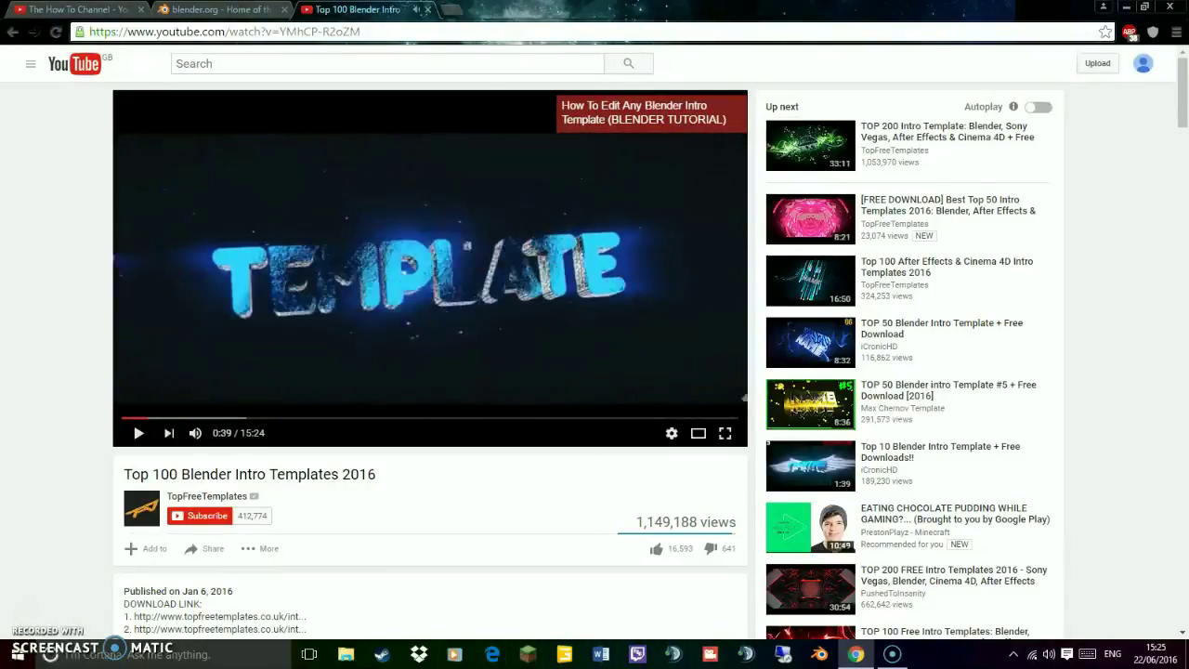
key("space")
key("space")
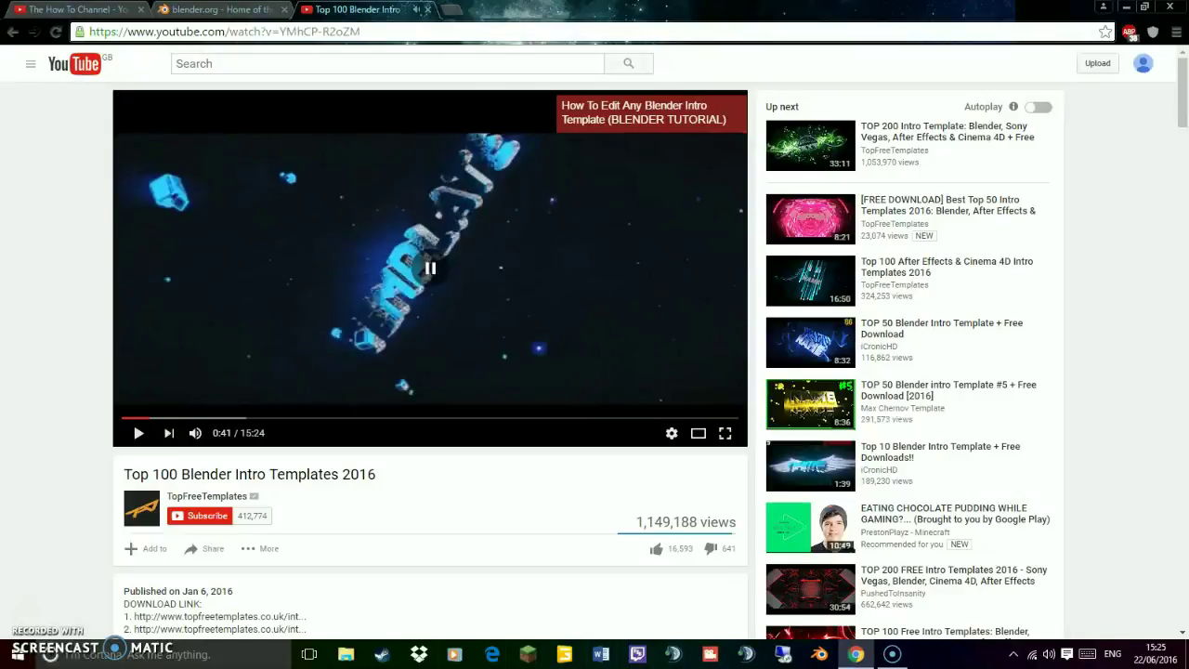
key("space")
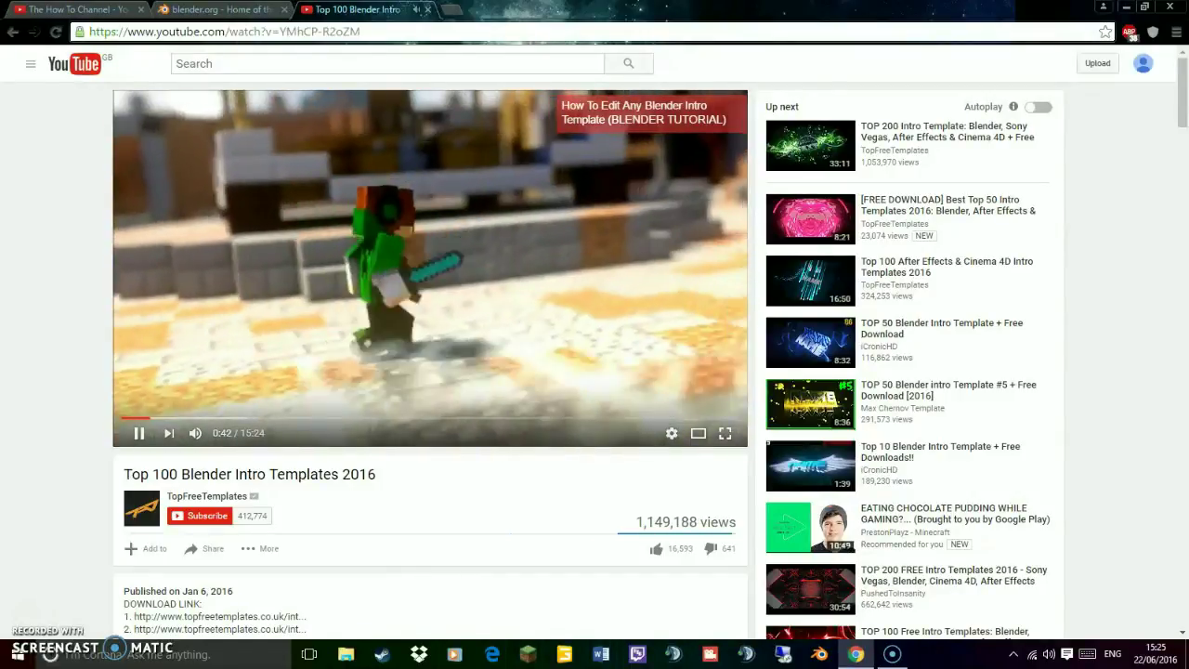
key("space")
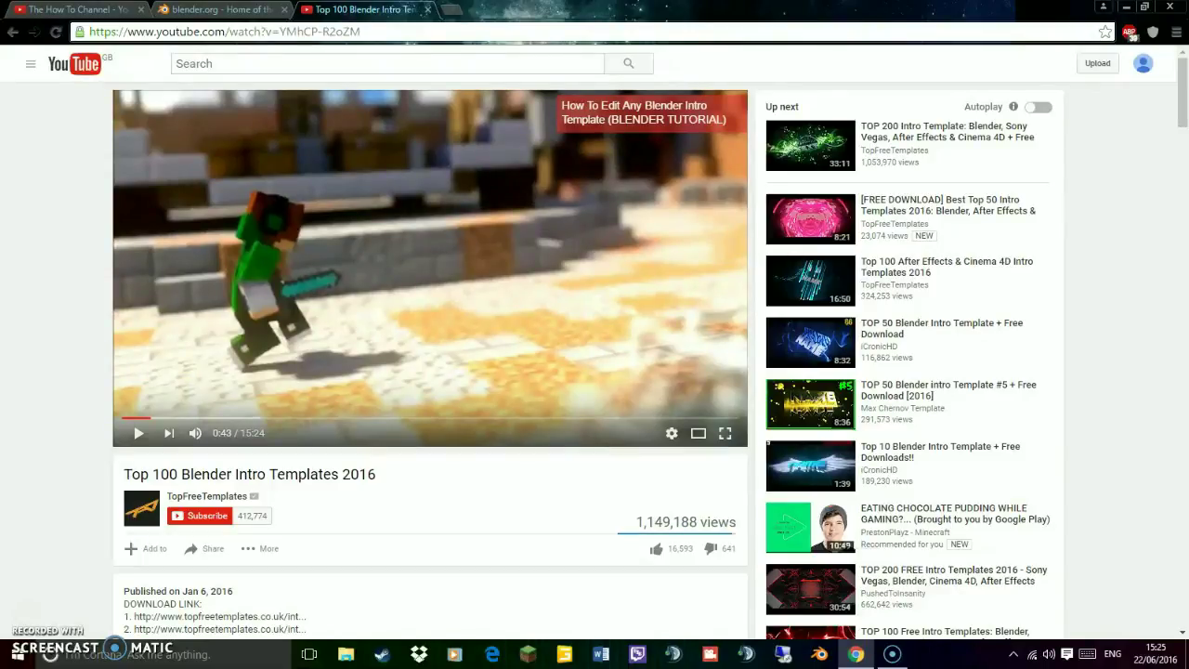
key("space")
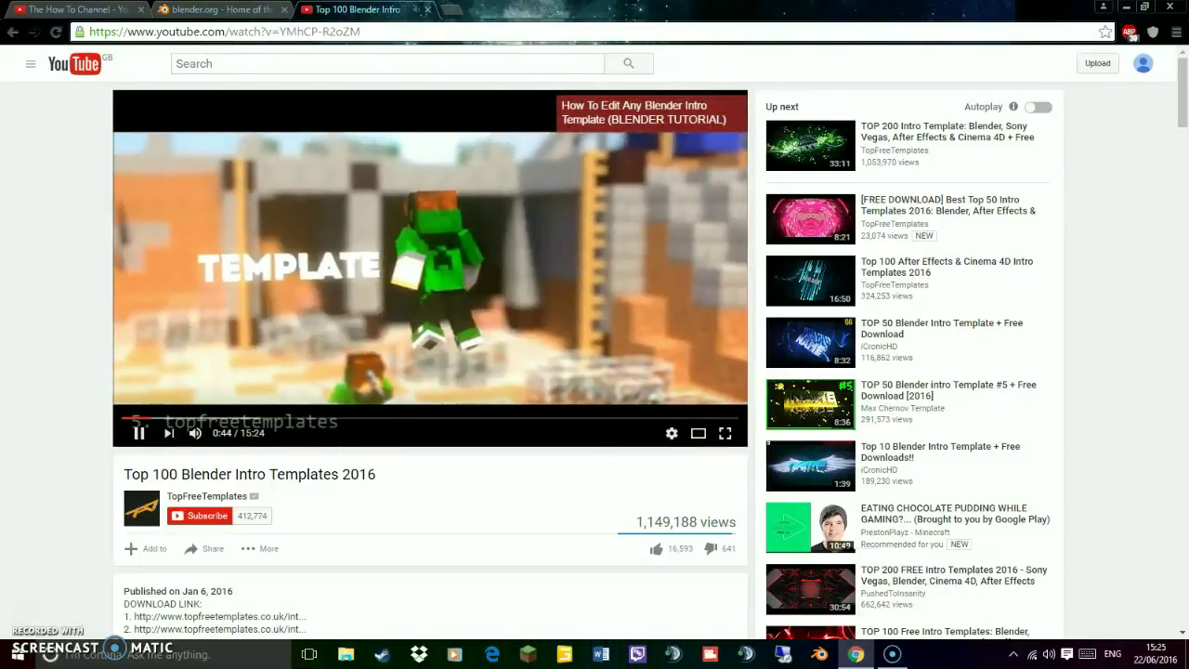
key("space")
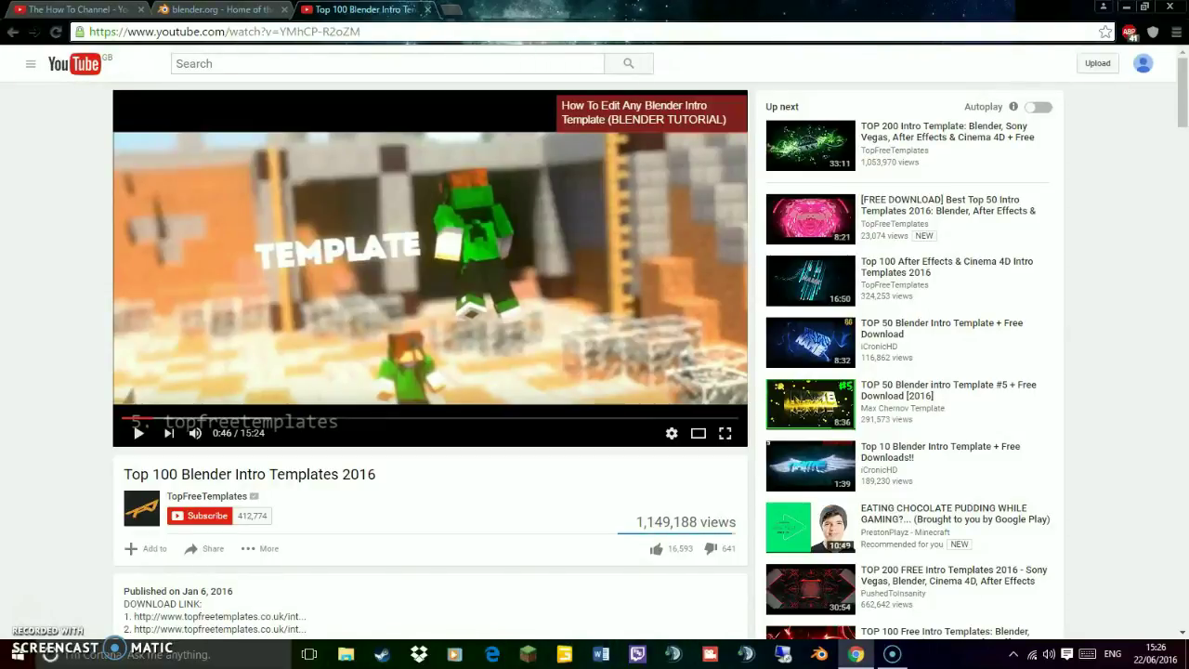
Expand the video's full description and open download link number 5
scroll(594, 372, "down", 3)
scroll(594, 371, "up", 3)
scroll(594, 371, "down", 1)
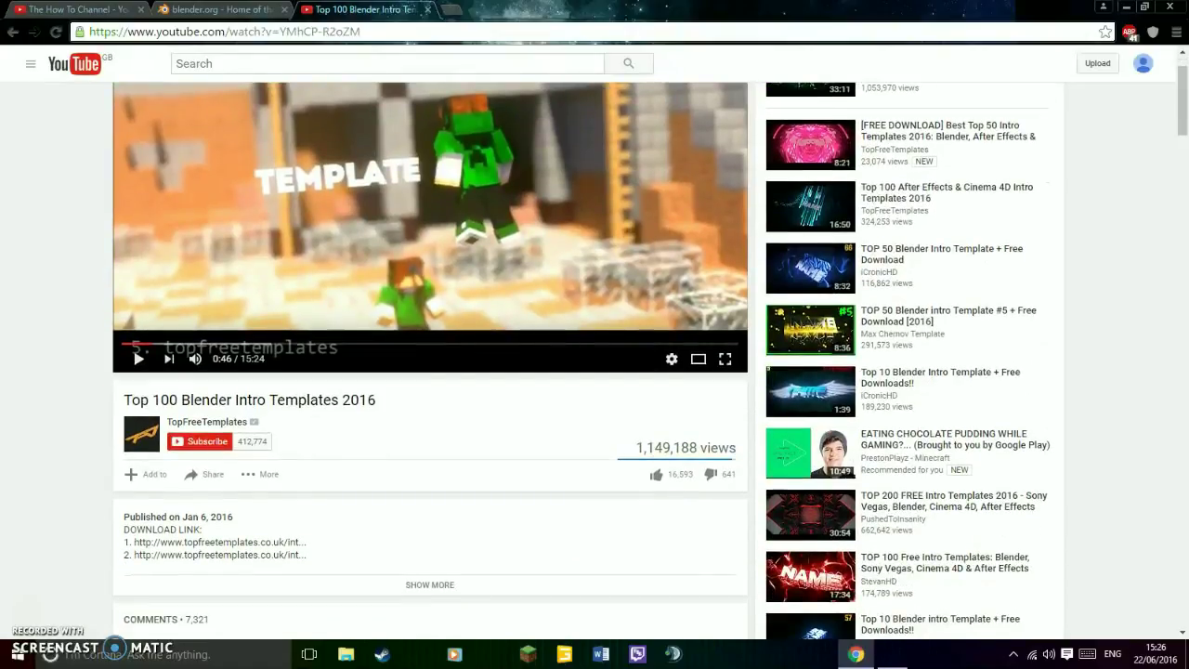
left_click(429, 584)
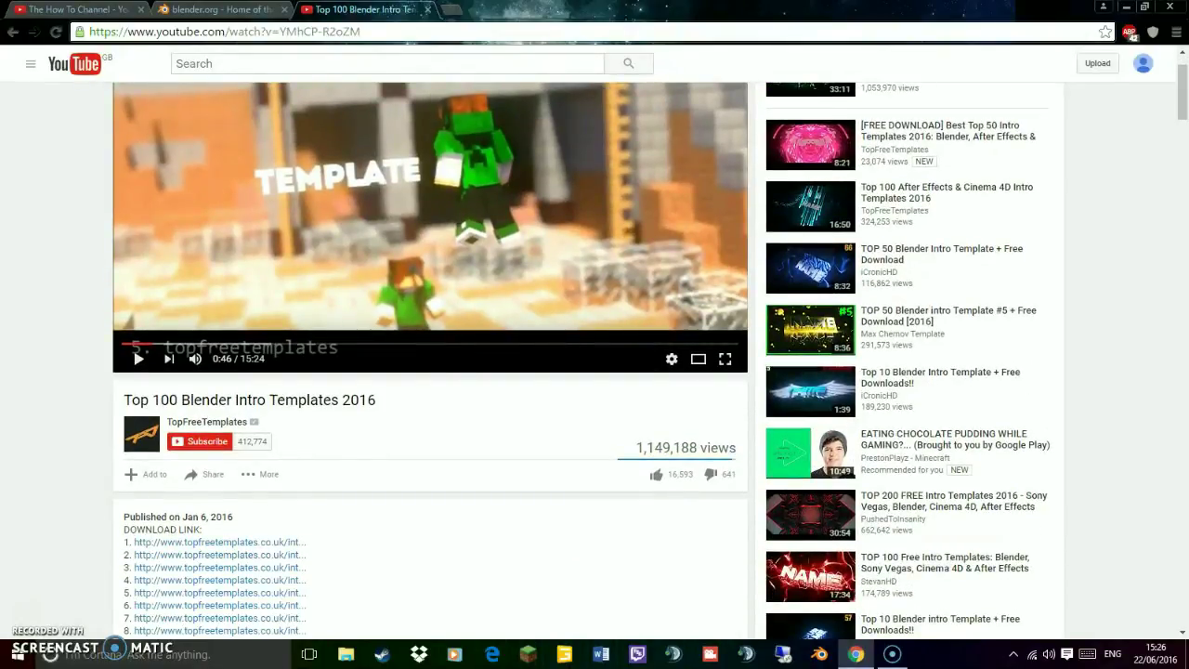
scroll(220, 444, "down", 2)
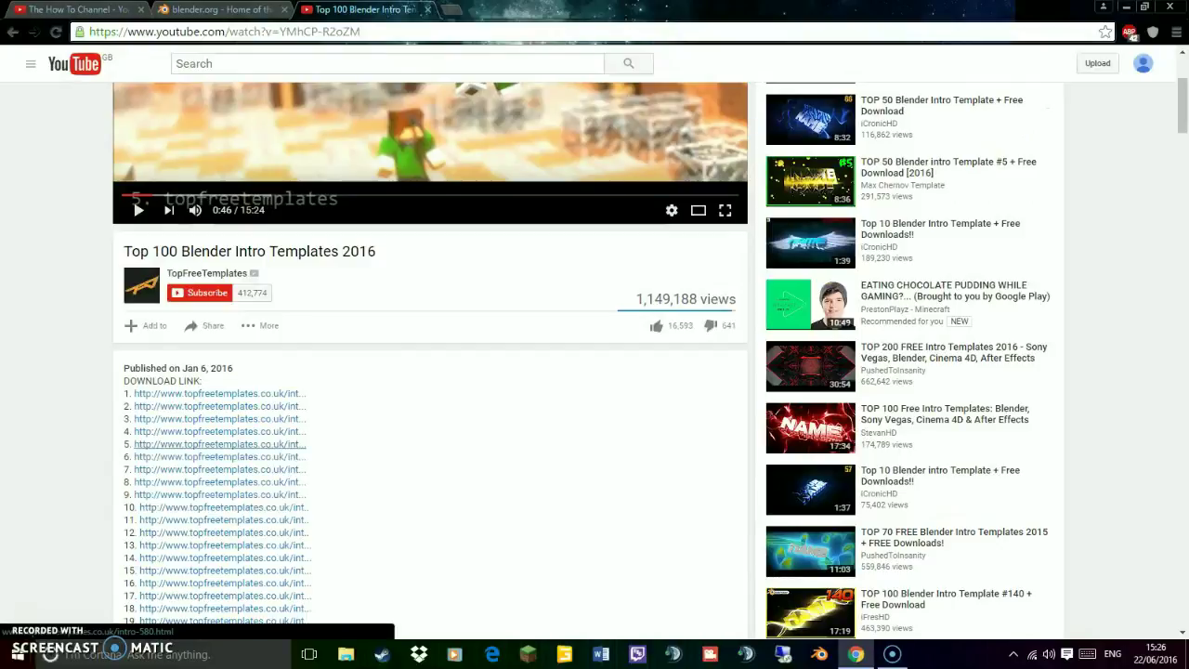
left_click(220, 444)
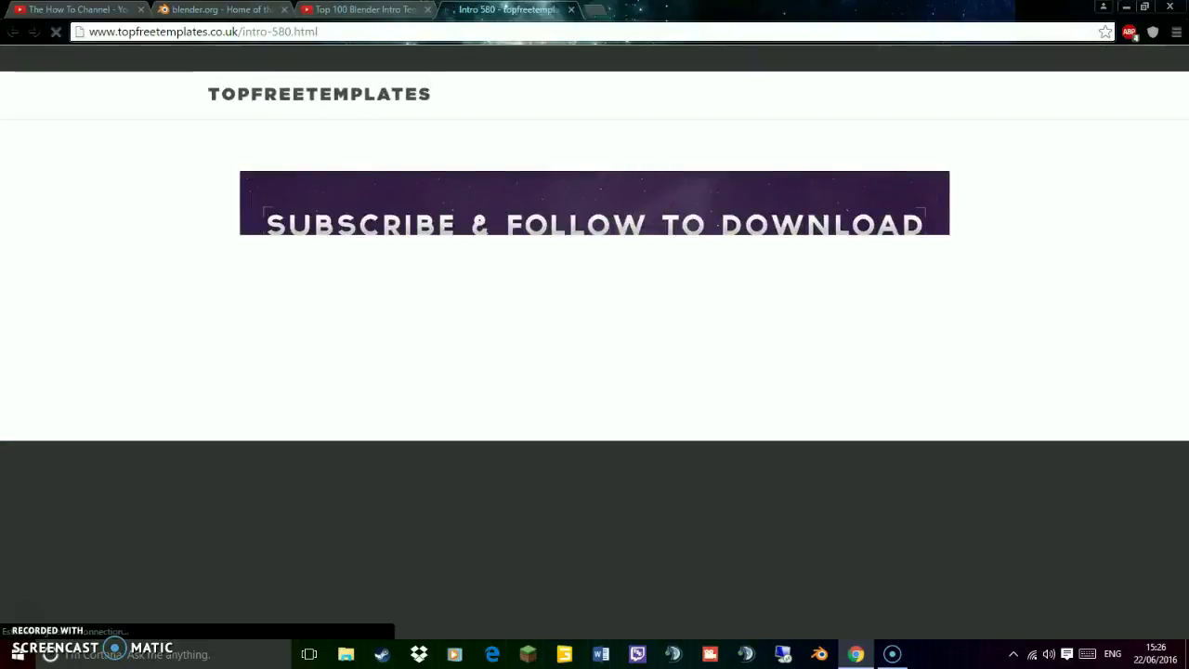
Look through the Intro 580 download page, including its unlock requirements, template preview and checking section
scroll(595, 344, "down", 3)
scroll(594, 344, "up", 2)
scroll(594, 343, "down", 5)
scroll(595, 335, "up", 3)
scroll(594, 334, "down", 2)
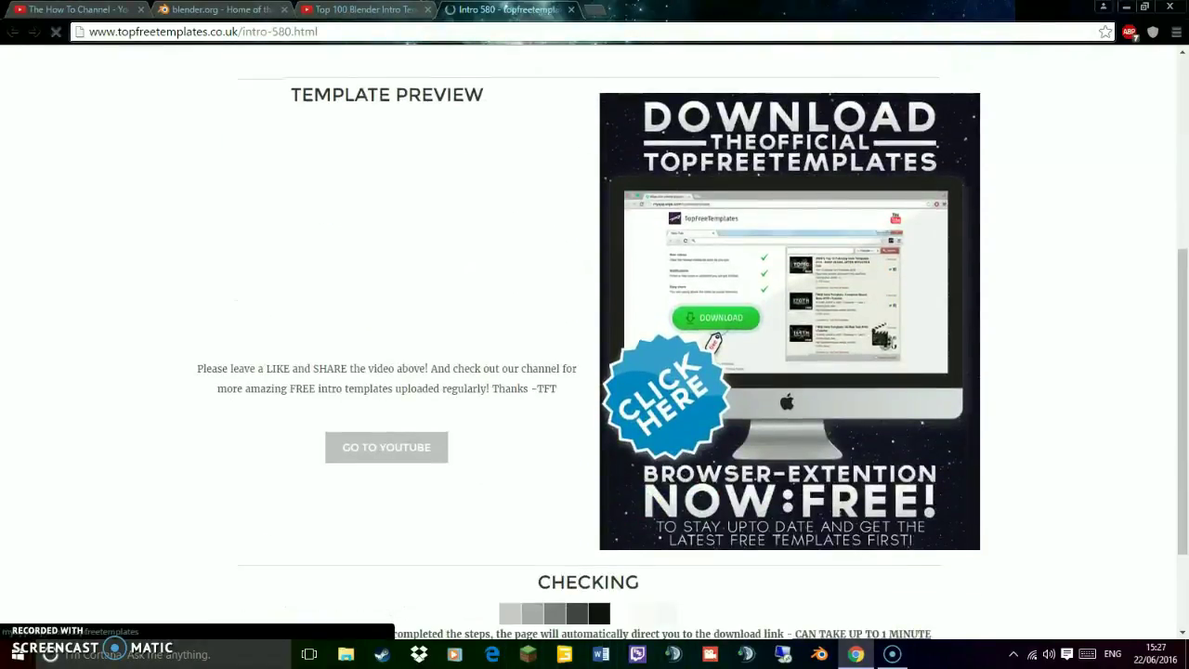
scroll(594, 334, "up", 3)
scroll(594, 334, "down", 3)
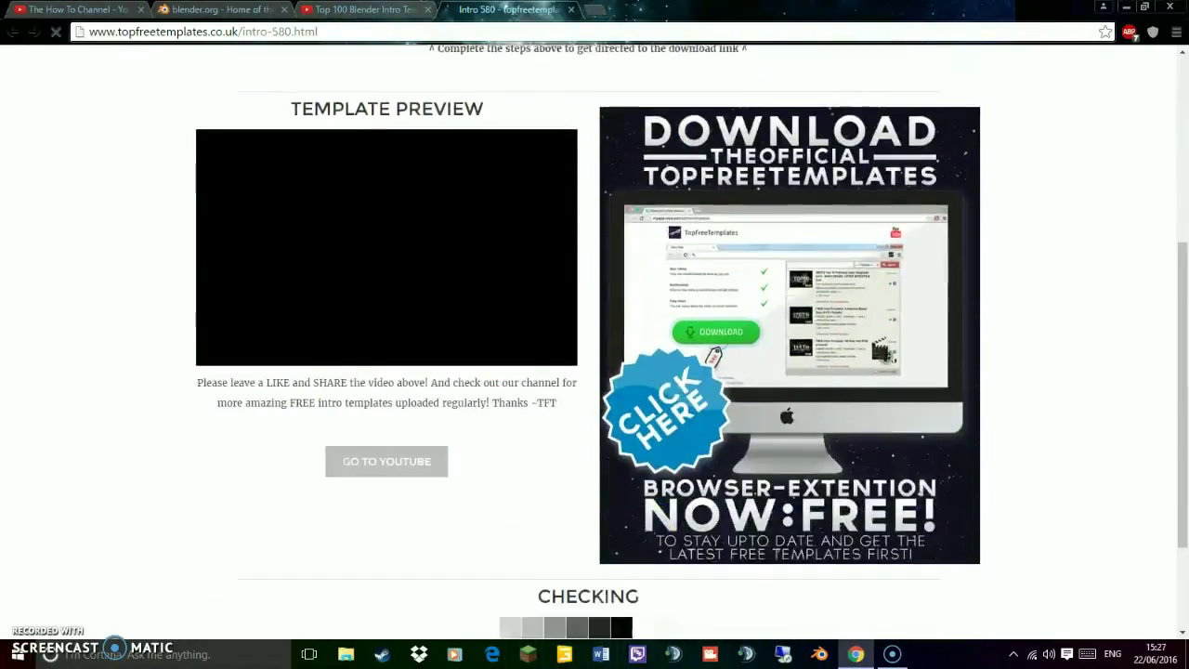
Subscribe to the TopFreeTemplates channel from the compilation video's page and return to the Intro 580 page
left_click(371, 32)
left_click(367, 10)
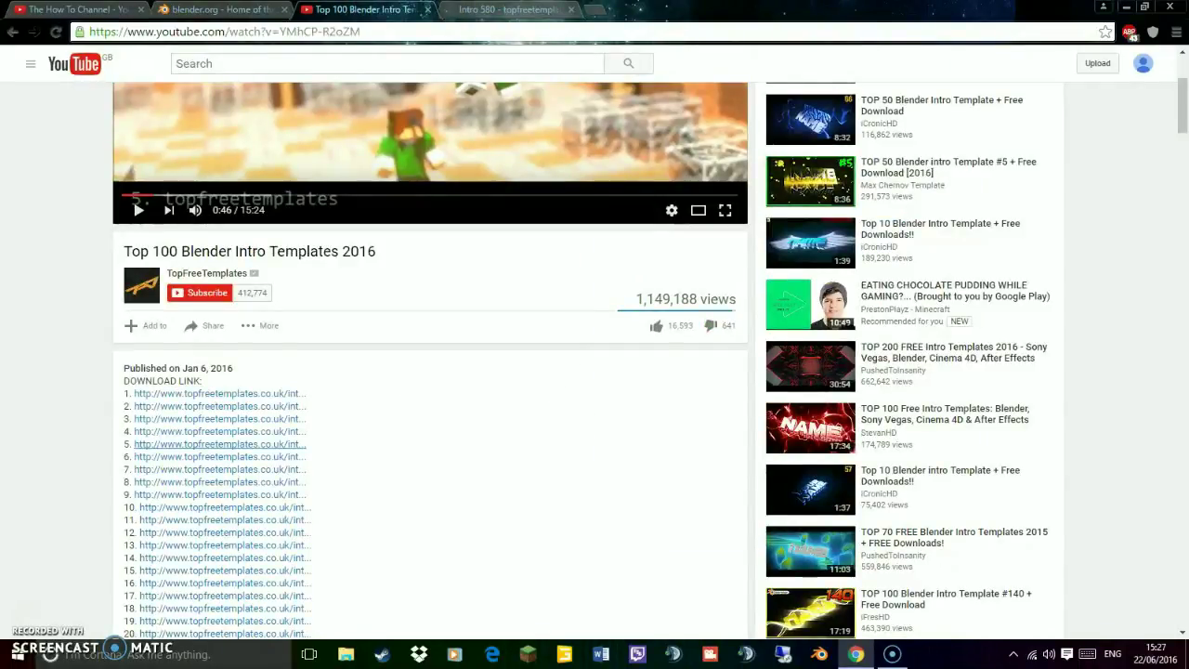
left_click(199, 293)
left_click(509, 9)
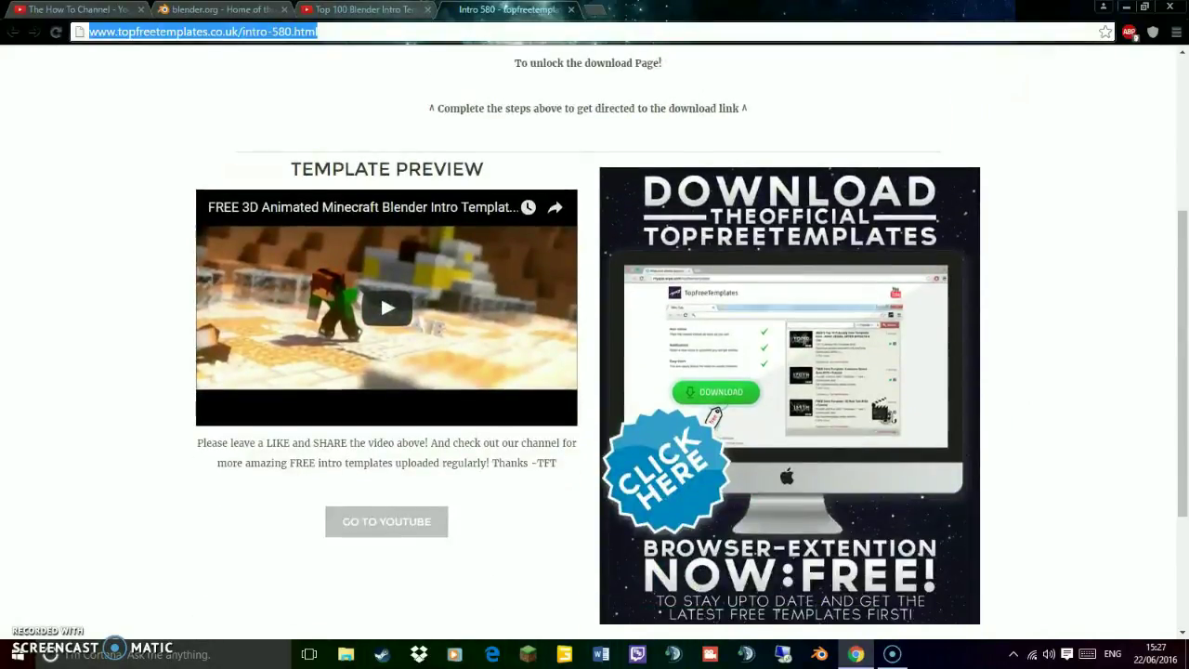
Check the TopFreeTemplates subscription on the video page, then review the unlock steps and checking section on the Intro 580 page
scroll(387, 464, "down", 1)
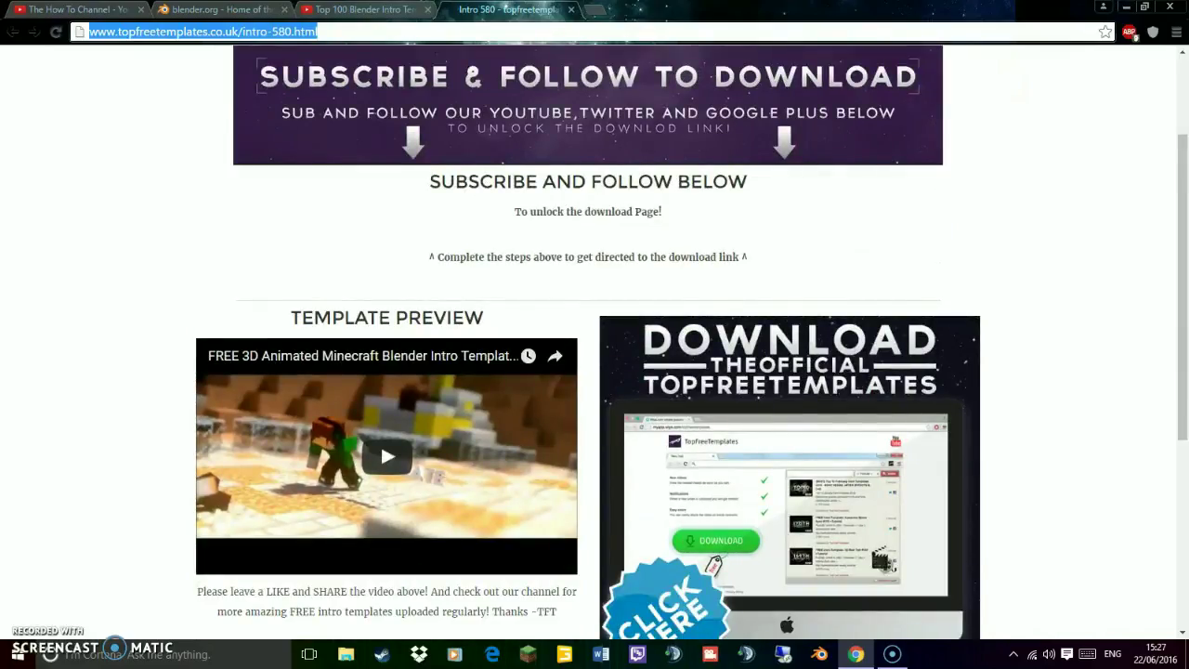
scroll(386, 459, "down", 1)
left_click(364, 9)
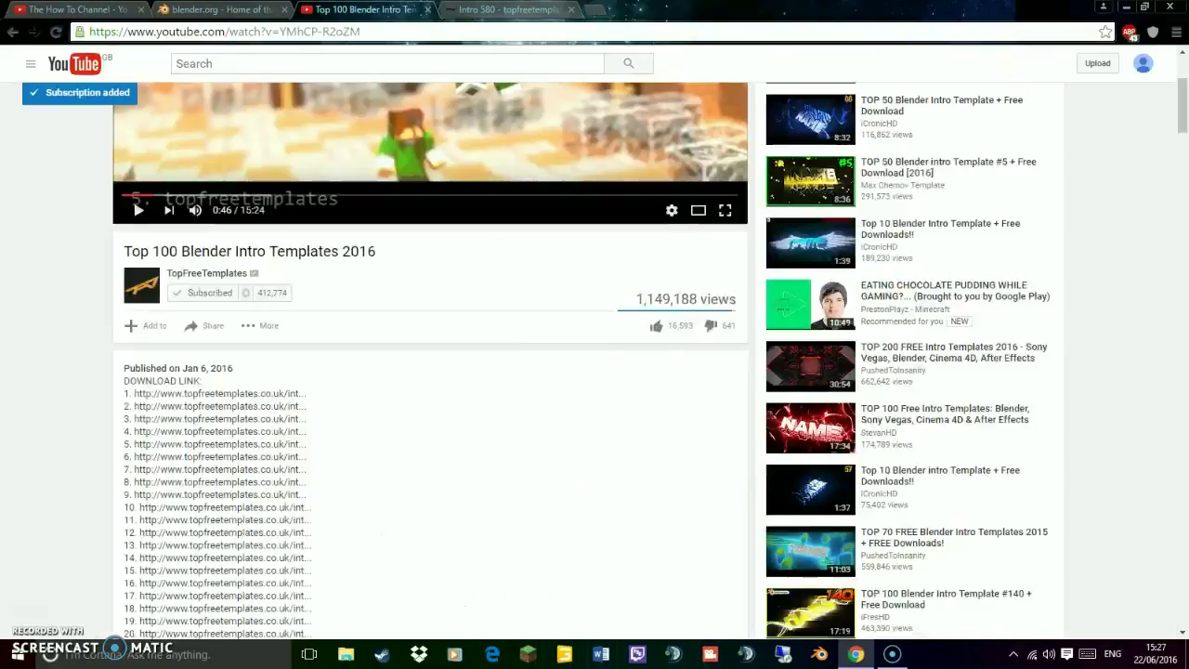
scroll(431, 371, "up", 1)
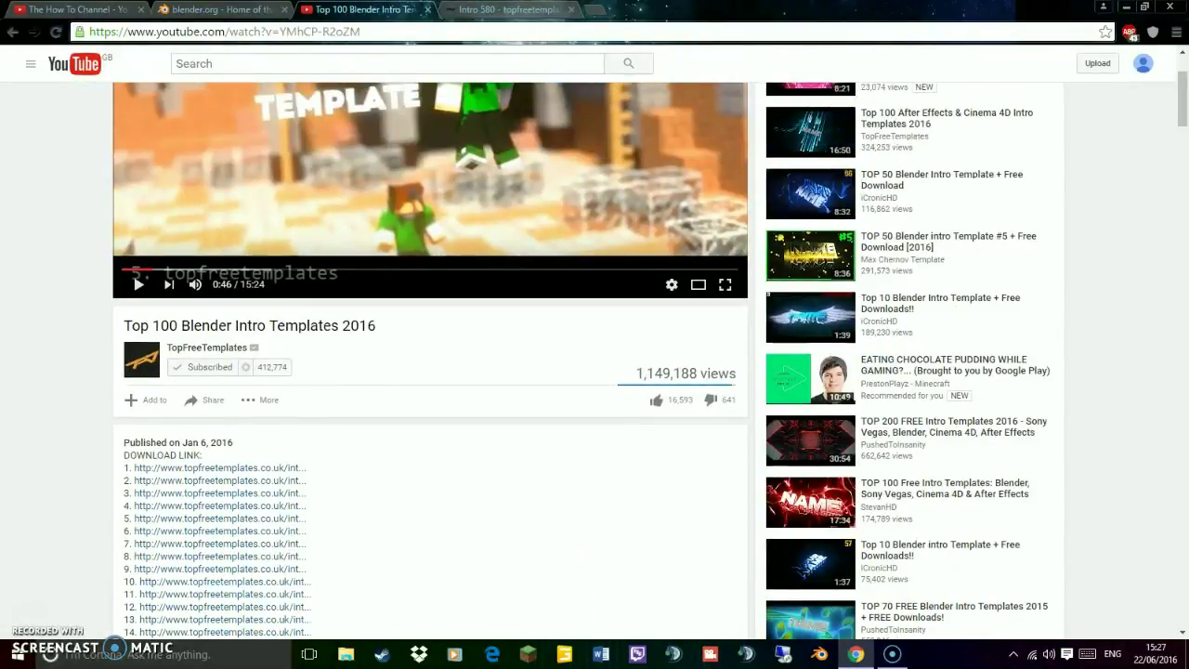
left_click(500, 9)
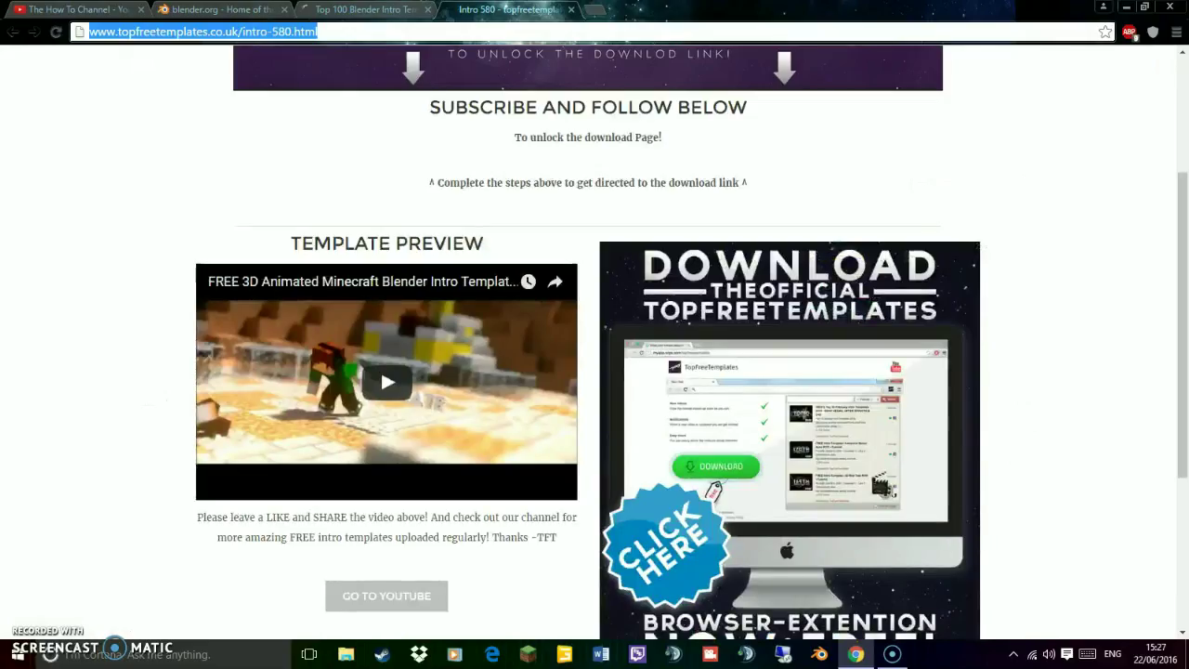
scroll(418, 279, "down", 2)
scroll(594, 334, "down", 1)
scroll(595, 335, "down", 1)
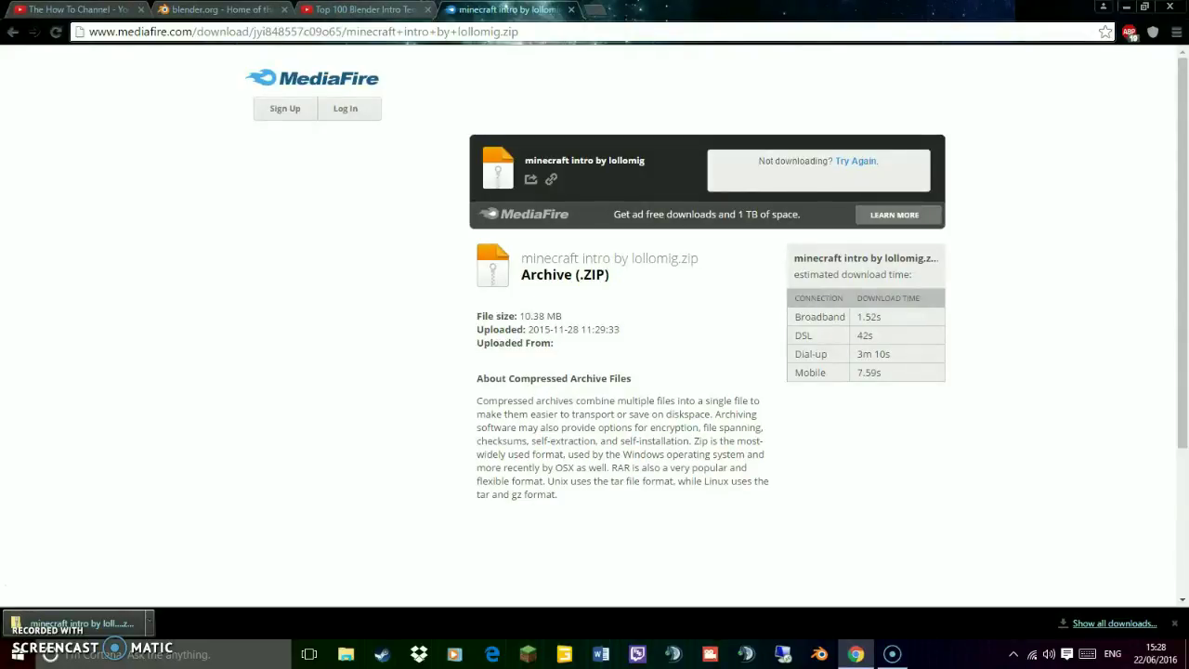
Open untitled.blend in Blender from the minecraft intro by lollomig folder inside the downloaded zip archive
left_click(75, 623)
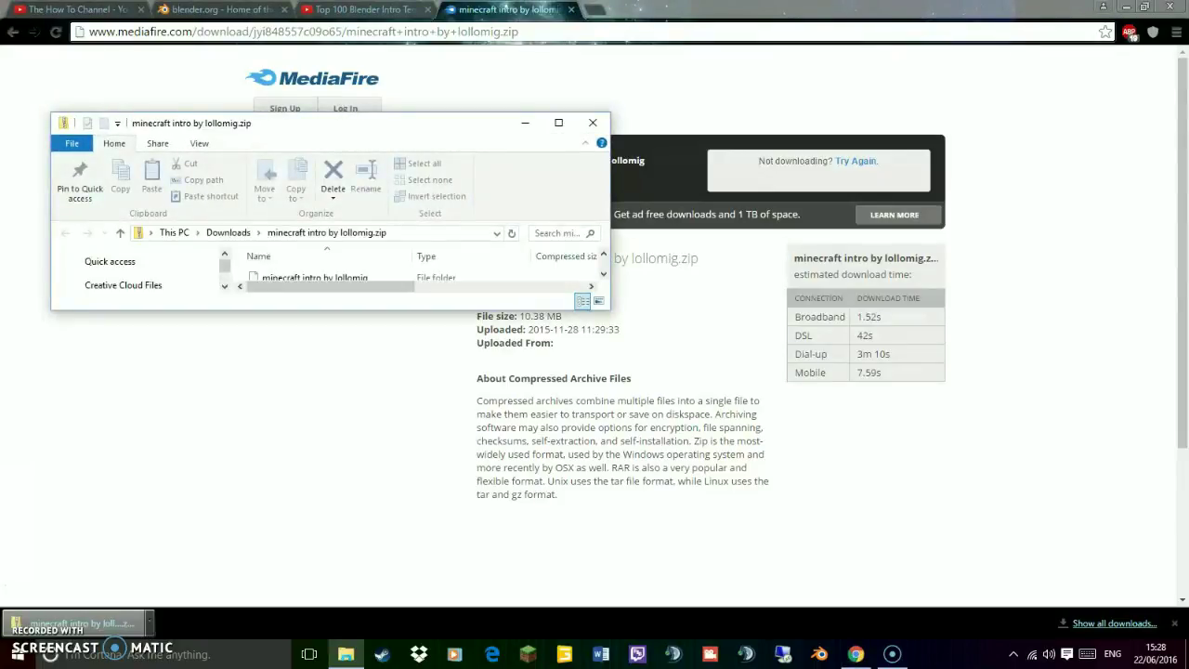
left_click(558, 123)
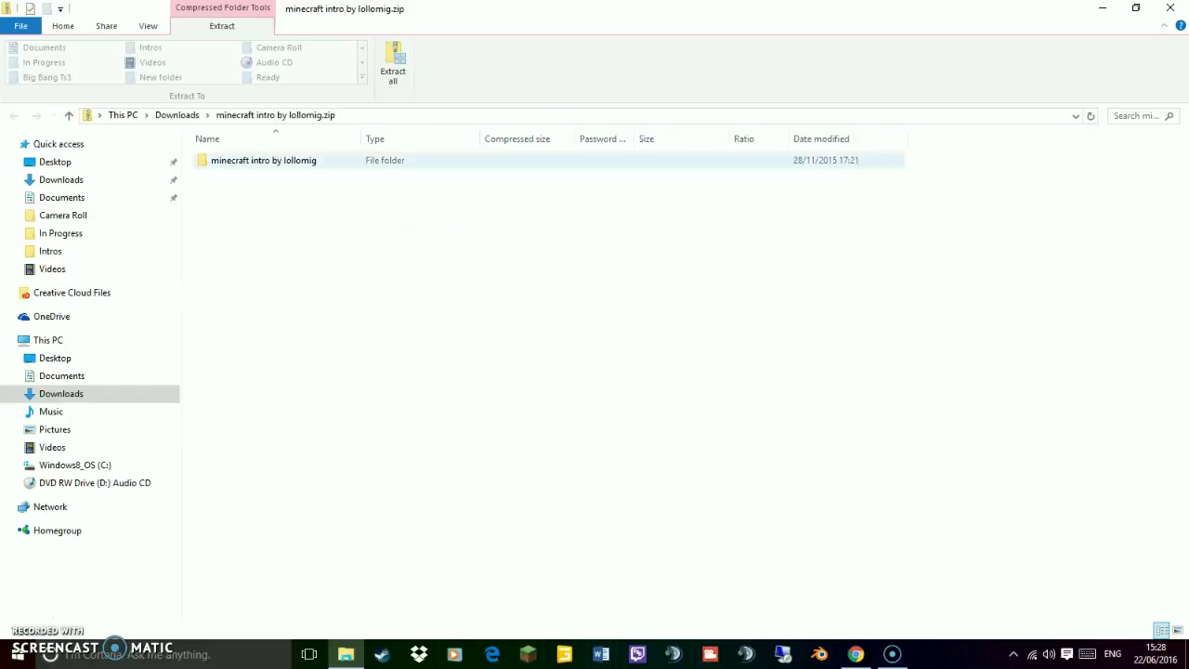
left_click(262, 159)
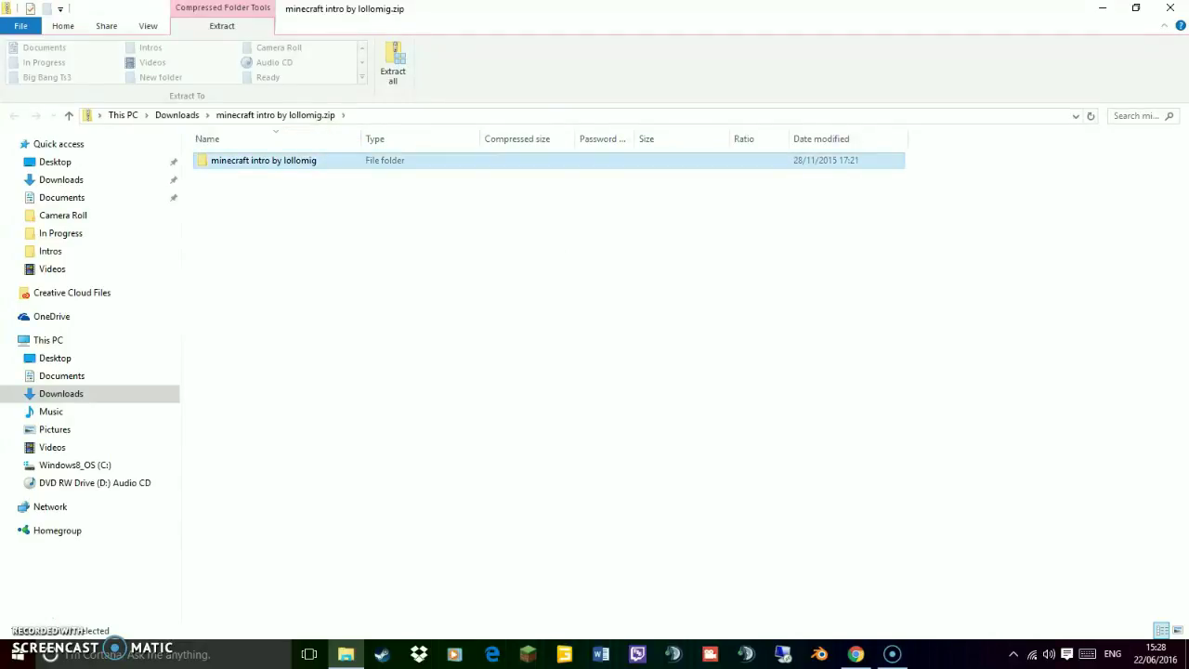
key("Return")
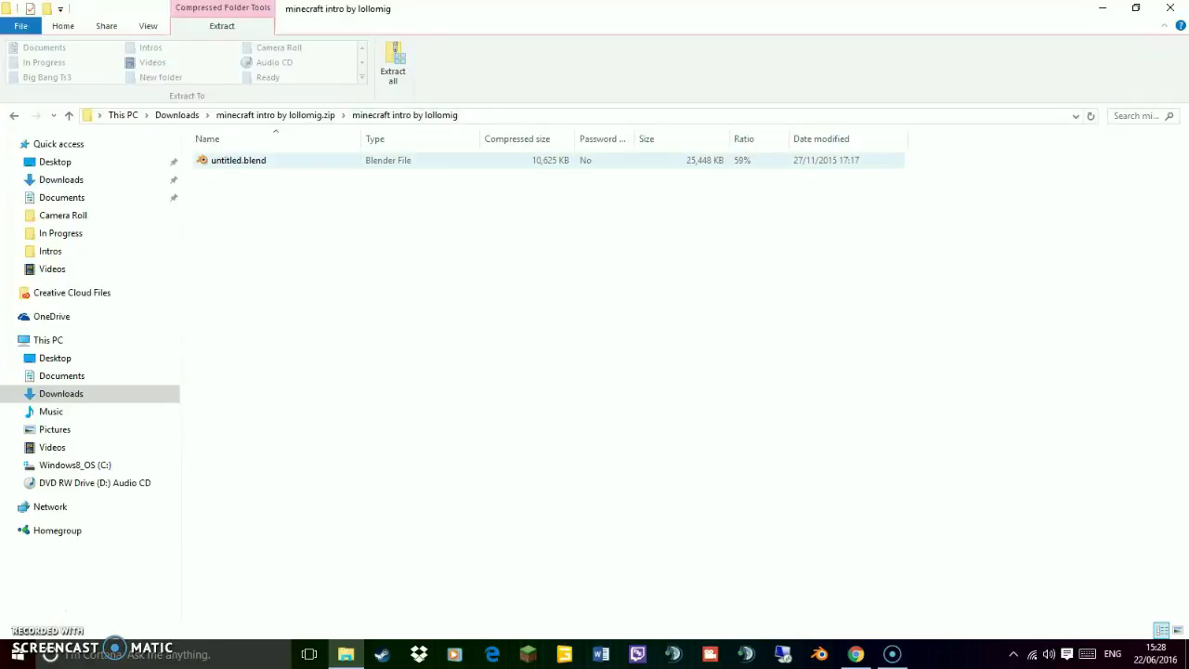
left_click(237, 160)
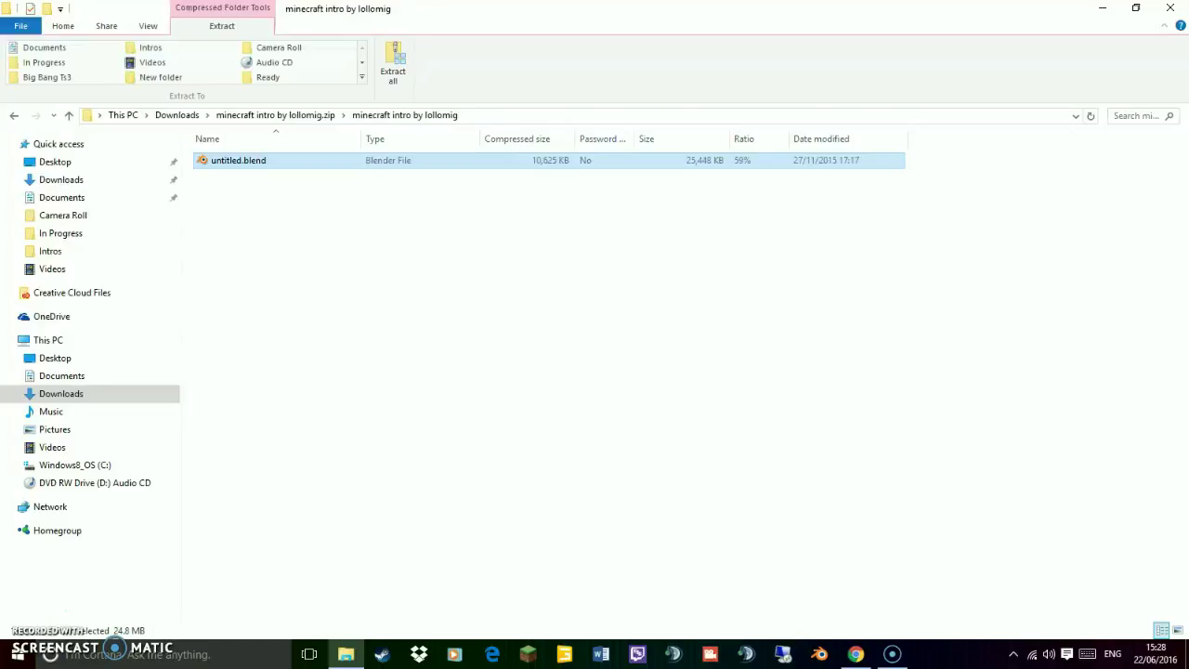
key("Return")
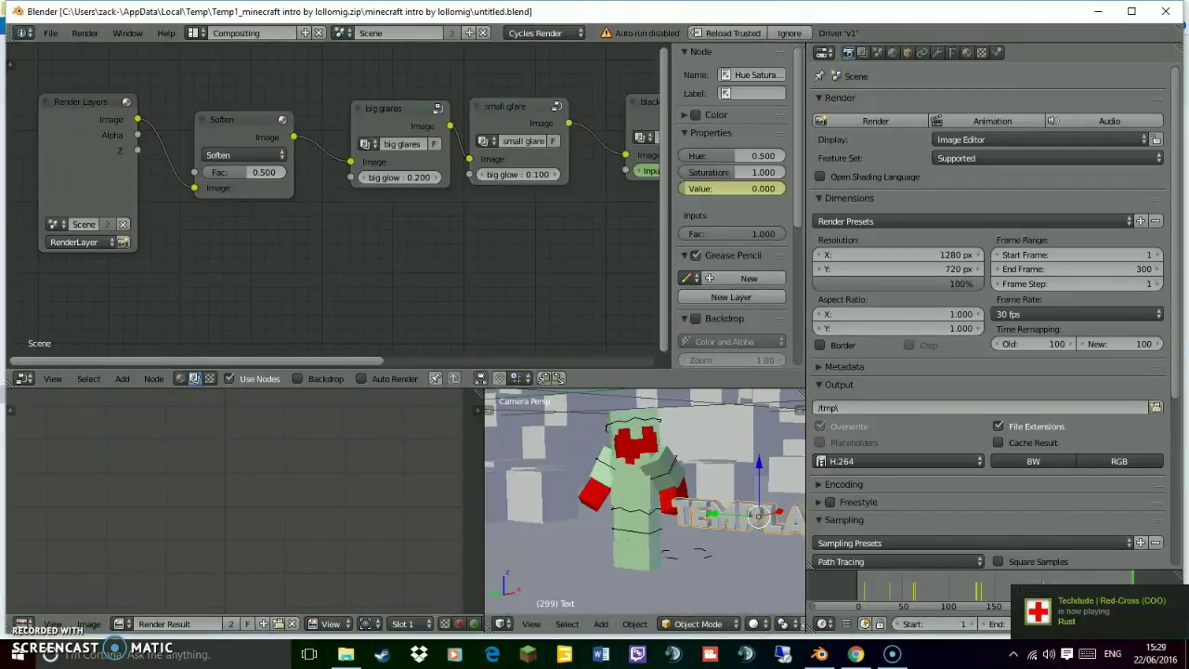
Look over the compositing nodes and camera view, and play the template's animation in reverse, stopping at frame 243
scroll(336, 199, "down", 4)
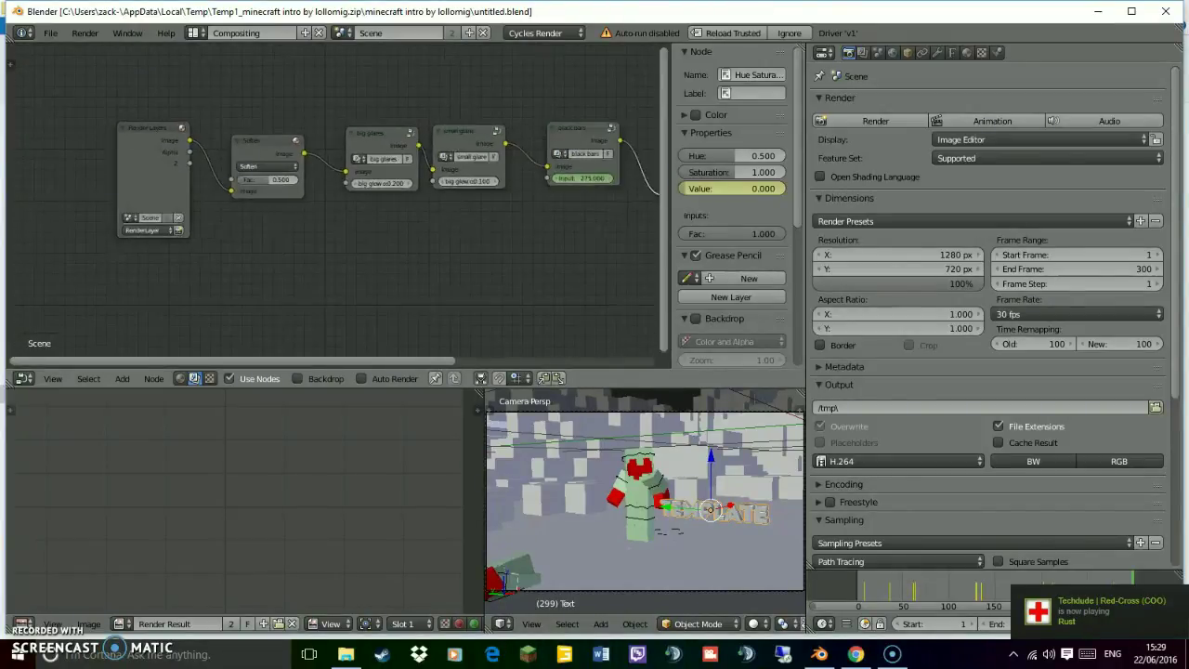
scroll(336, 199, "down", 4)
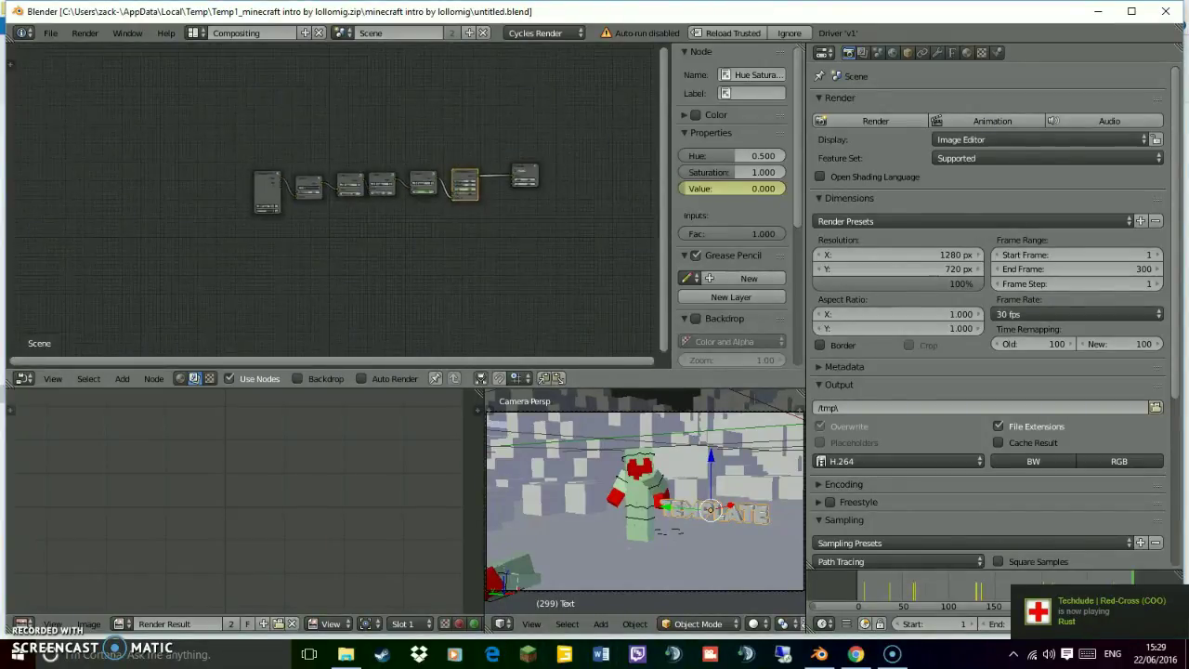
scroll(336, 199, "up", 6)
scroll(337, 199, "down", 2)
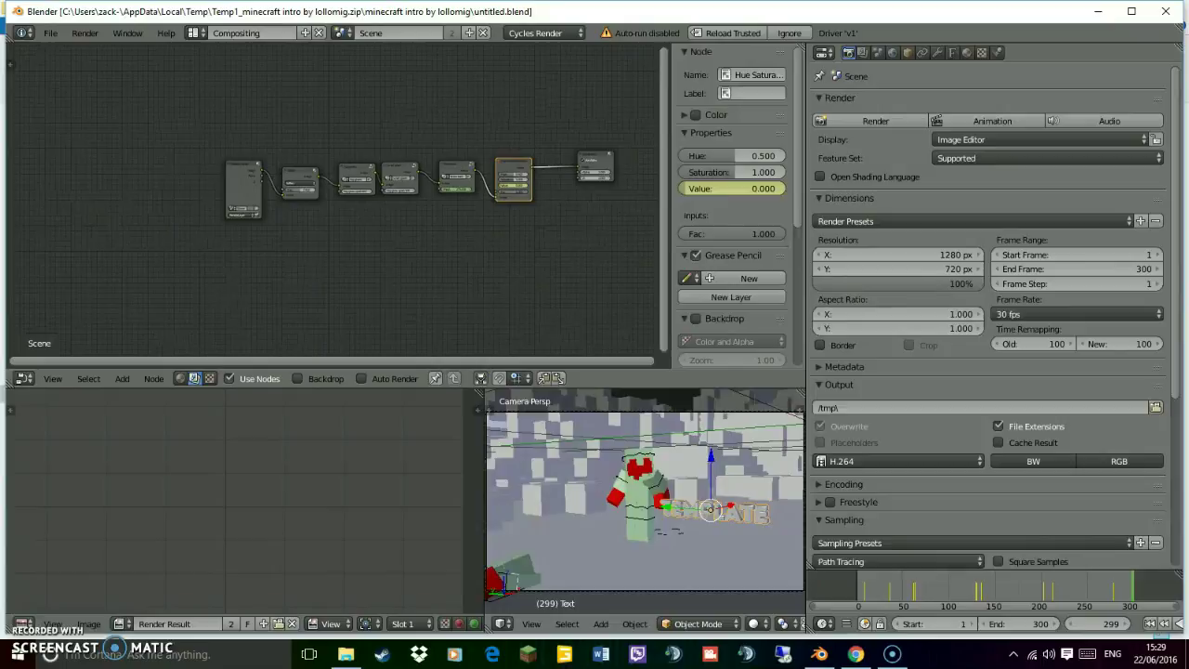
scroll(644, 502, "up", 2)
scroll(645, 502, "down", 5)
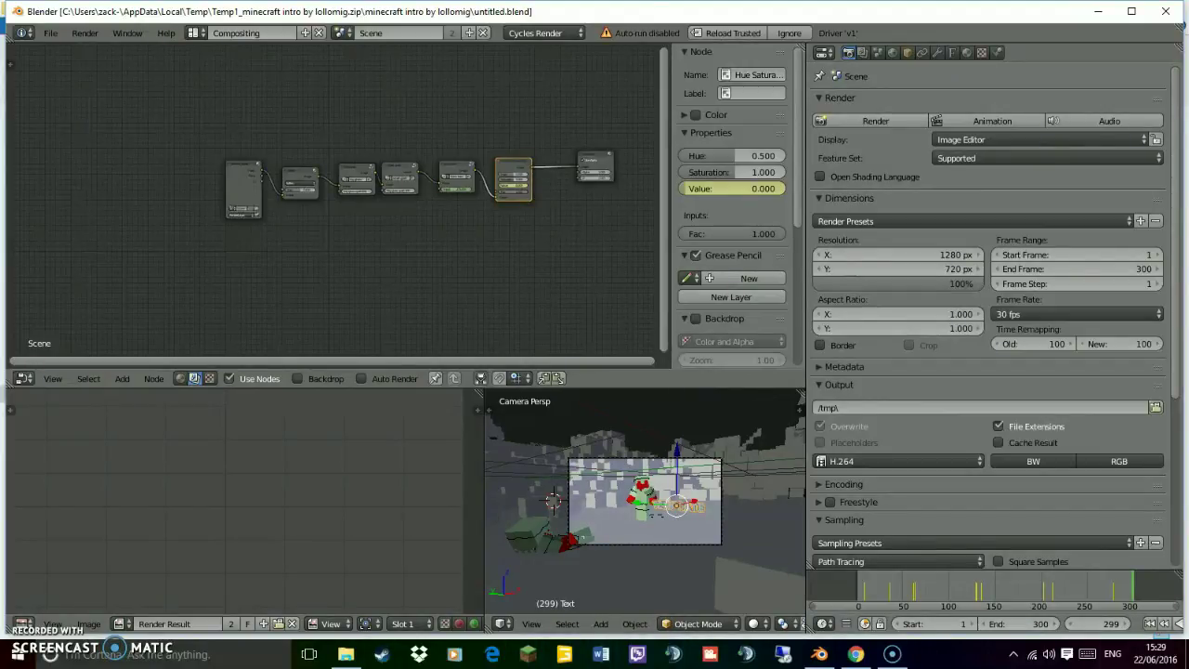
left_click(1178, 624)
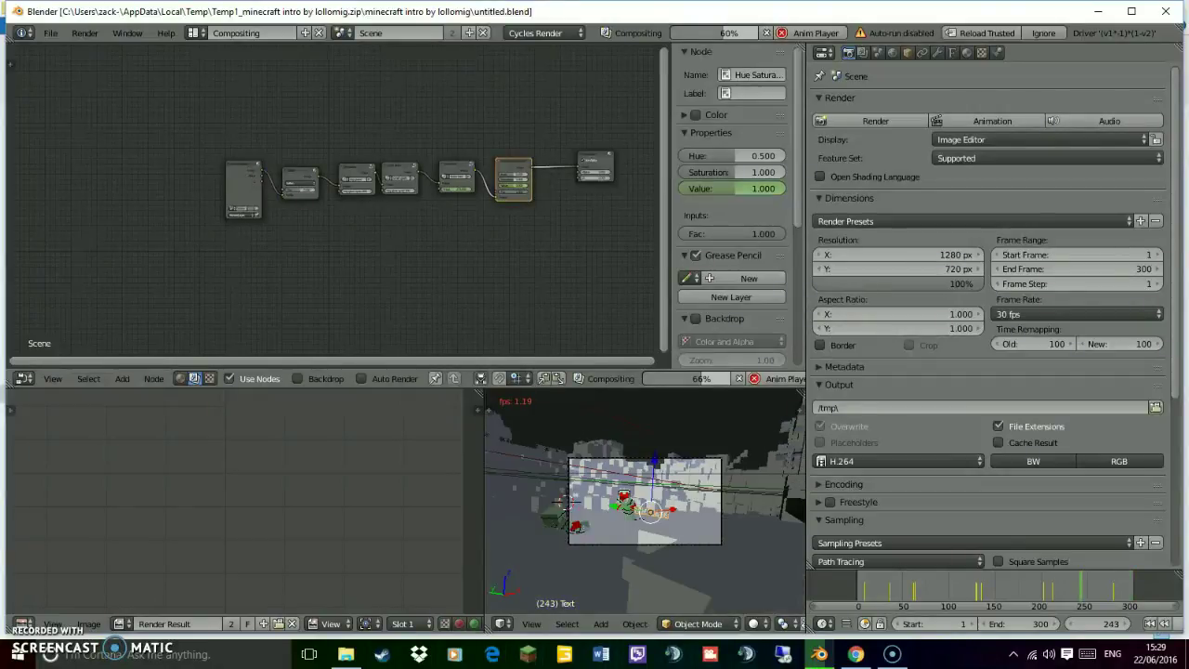
left_click(1164, 623)
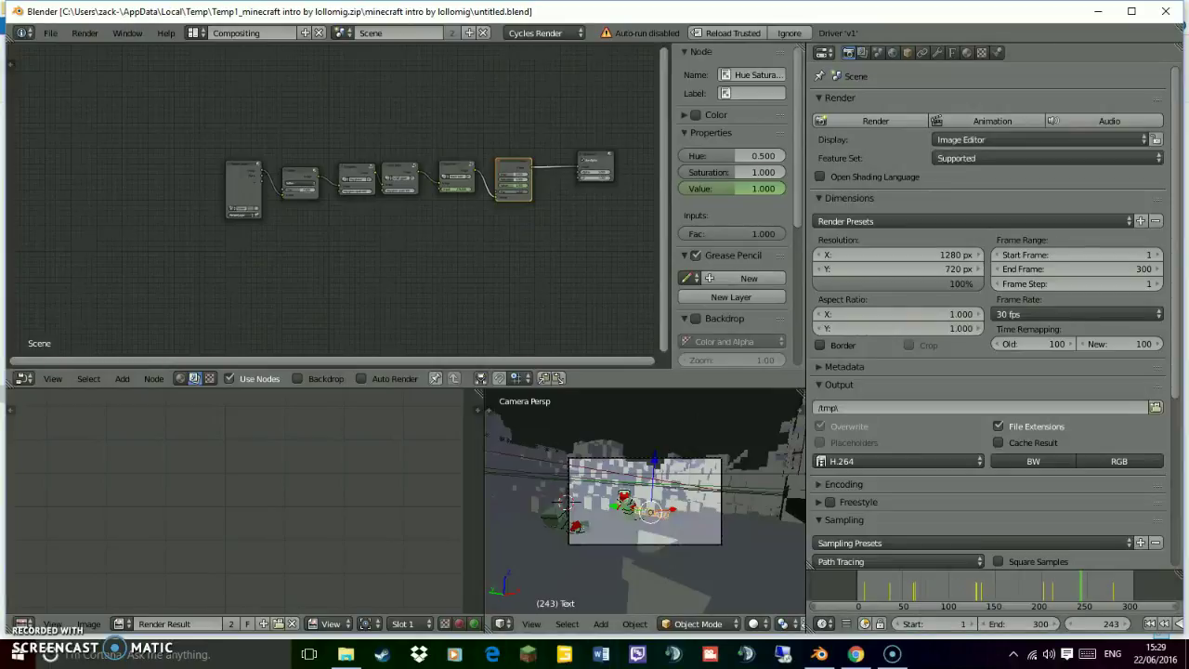
Try to select the TEMPLATE text beside the armoured character in the camera view for editing
scroll(644, 502, "up", 10)
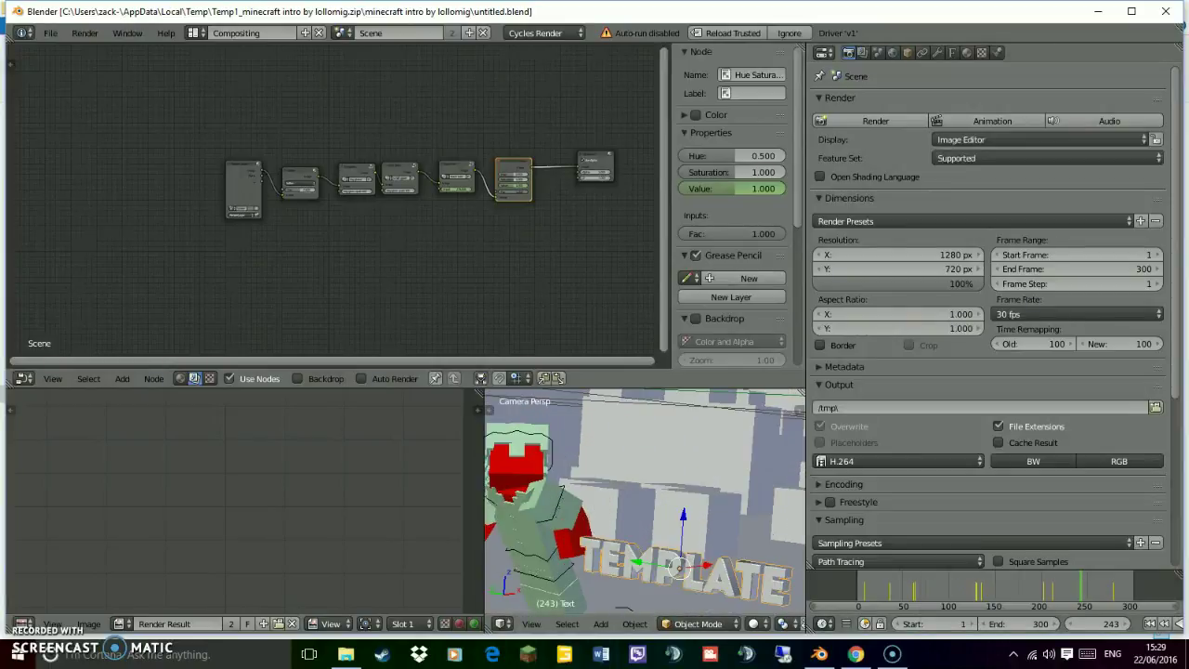
right_click(665, 465)
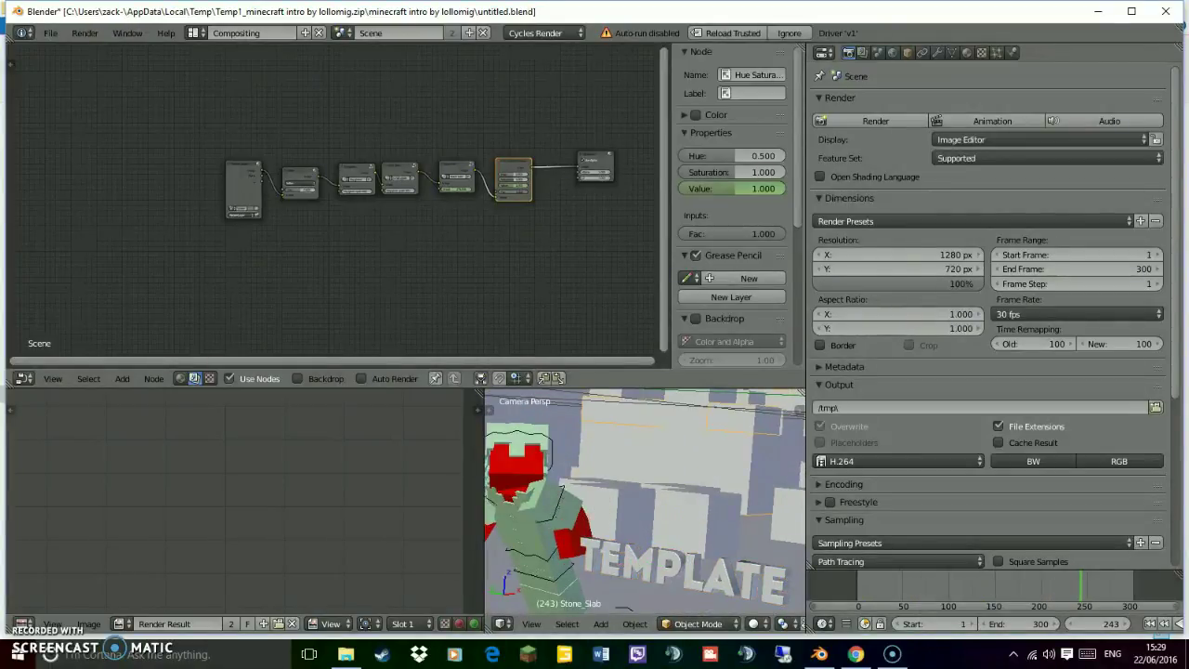
key("Tab")
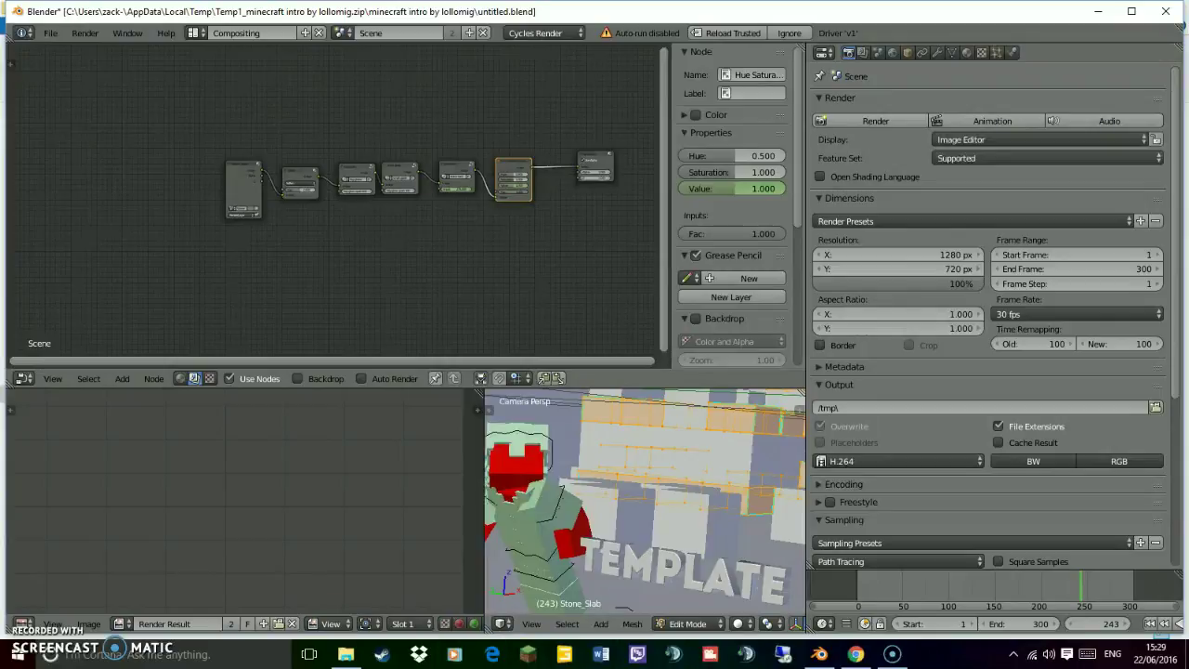
key("Tab")
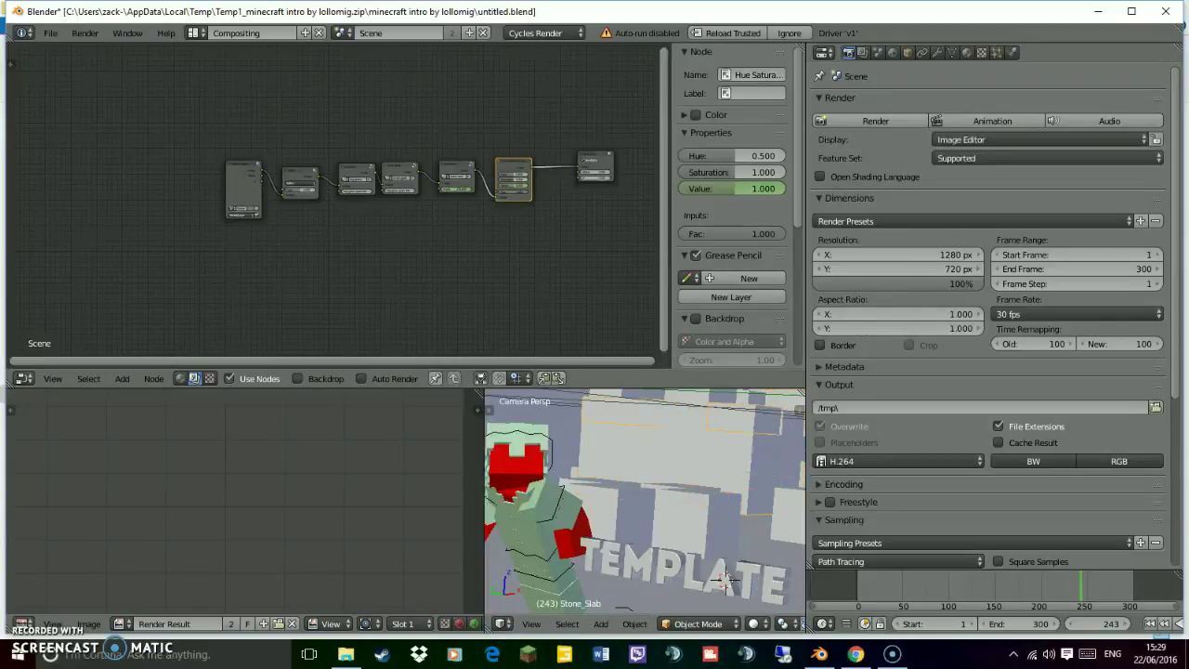
right_click(641, 520)
left_click(711, 579)
right_click(695, 574)
right_click(665, 564)
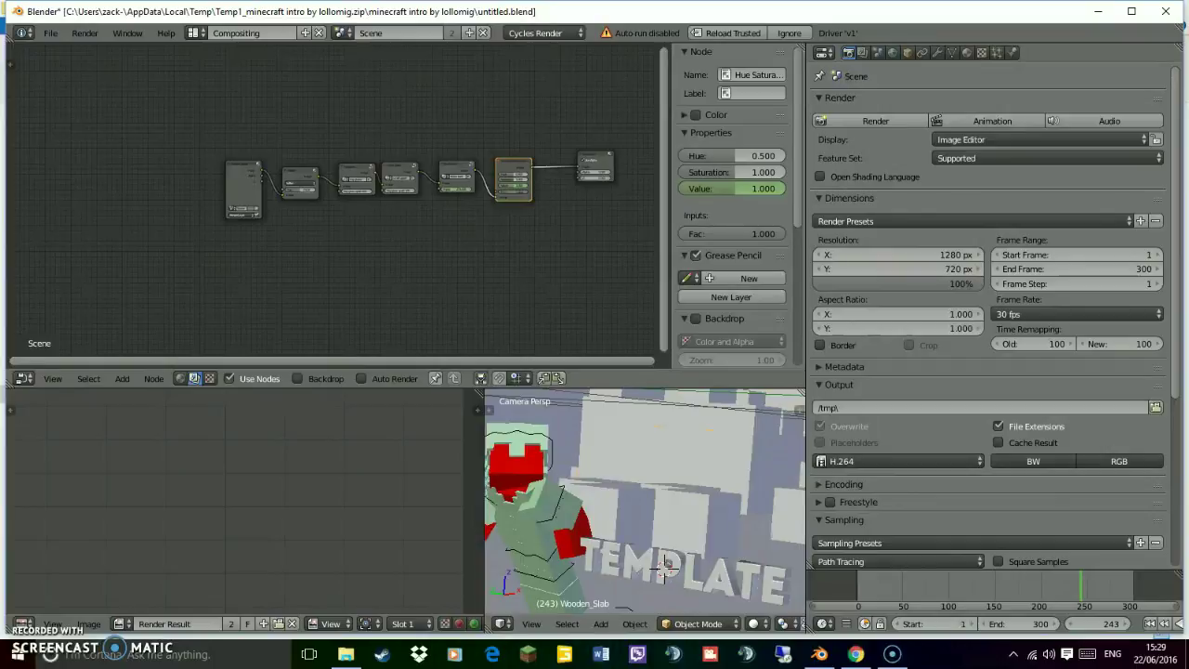
right_click(665, 564)
scroll(332, 205, "down", 3)
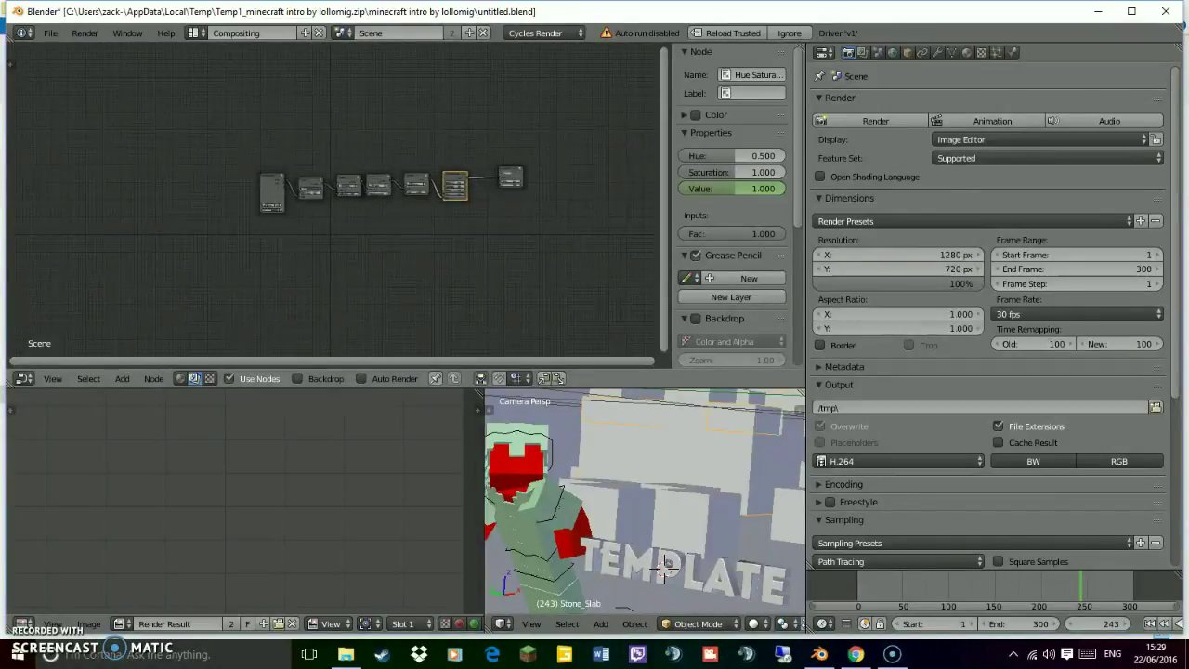
scroll(409, 186, "up", 2)
Close the Minecraft template without saving and open the recent file top122-n1-blender127.blend in a fresh Blender session
left_click(1165, 12)
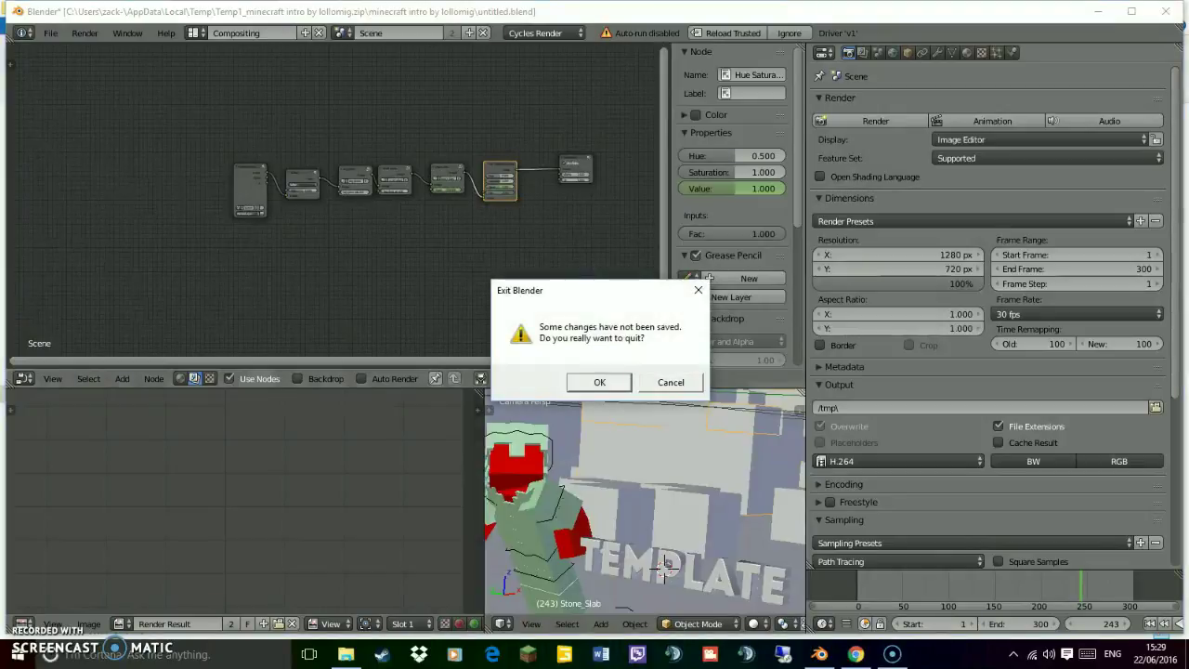
key("Return")
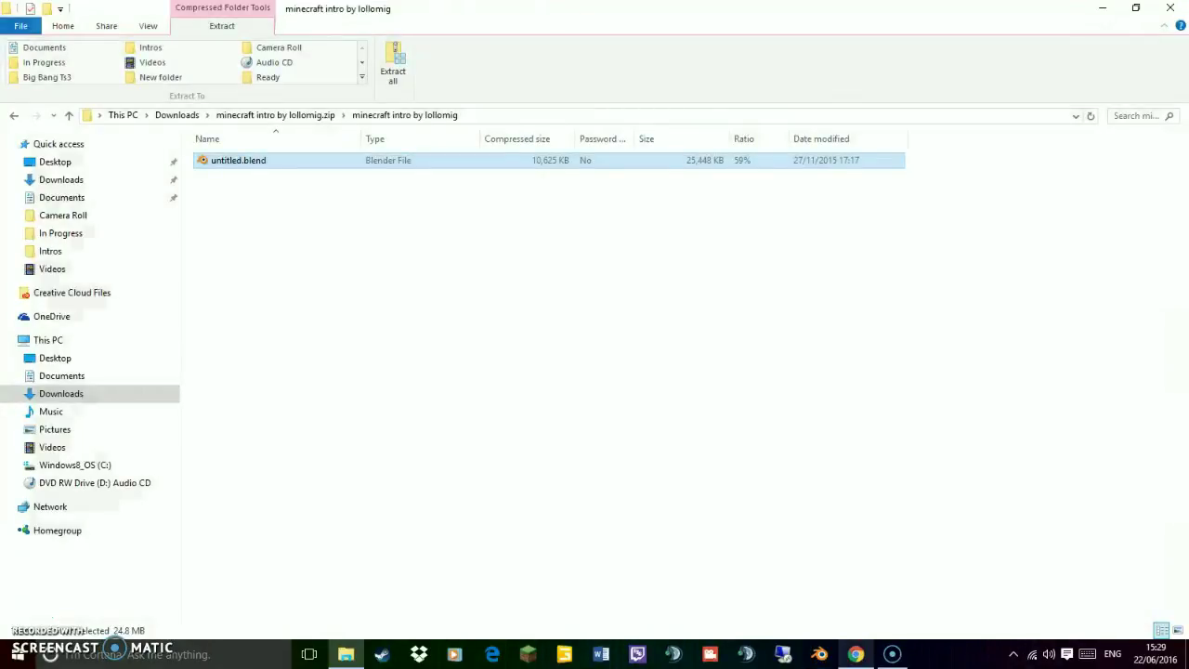
key("Return")
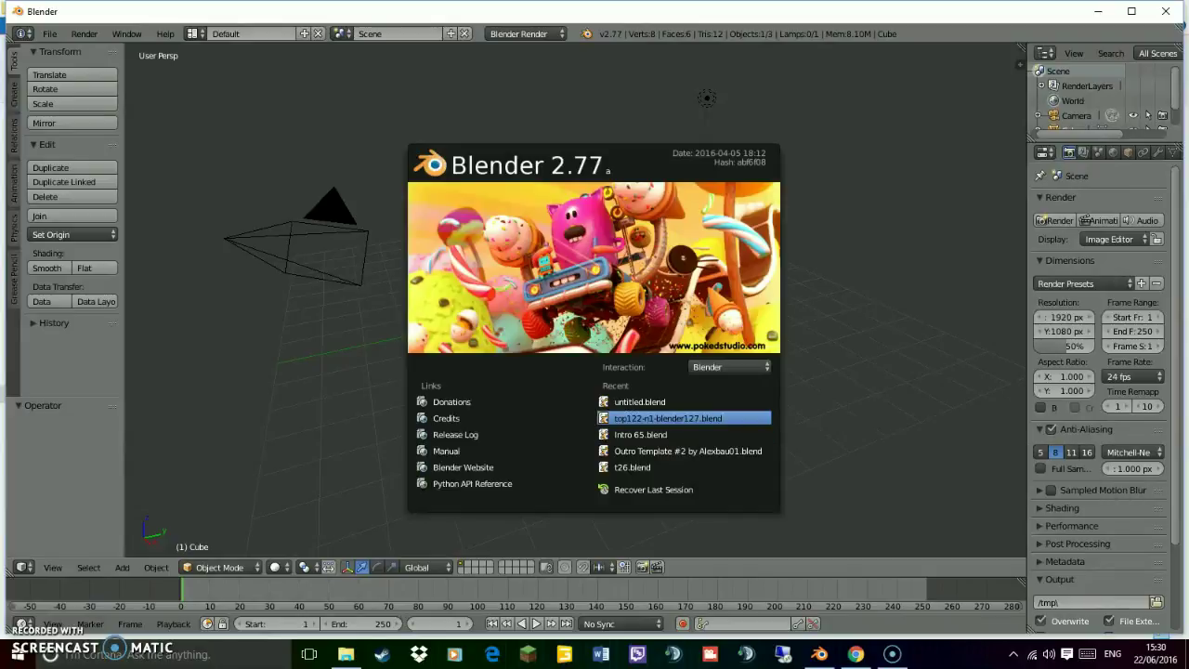
left_click(668, 418)
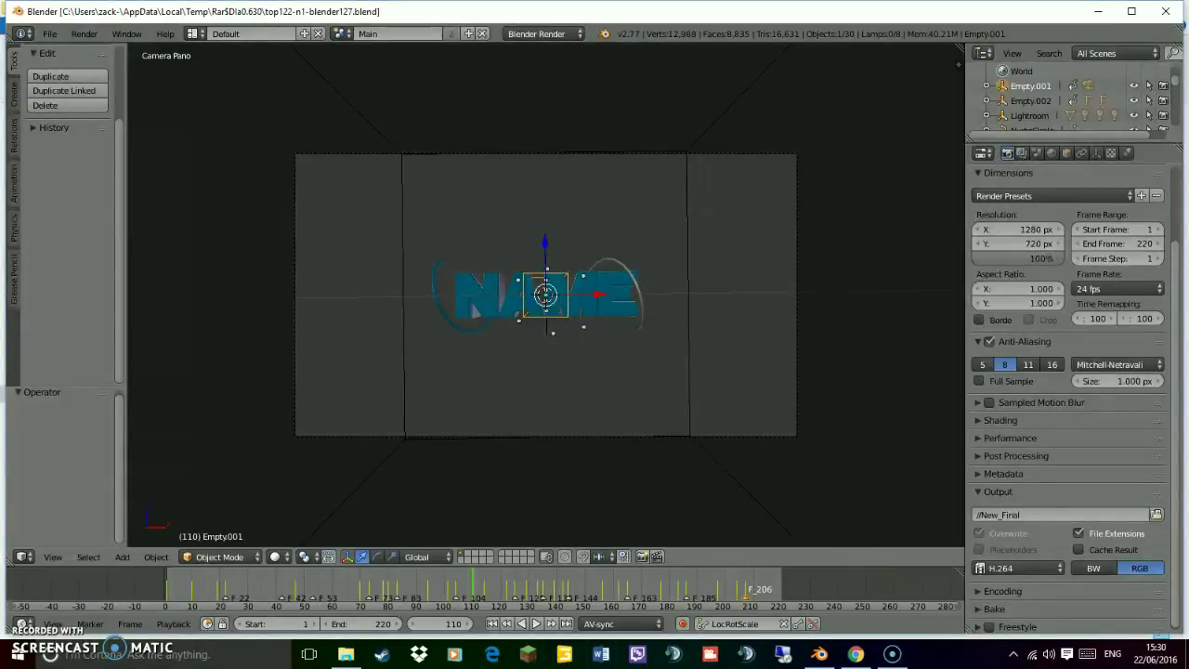
Play the NAME intro's animation, stop it at frame 133 and inspect the lettering from close up
left_click(536, 623)
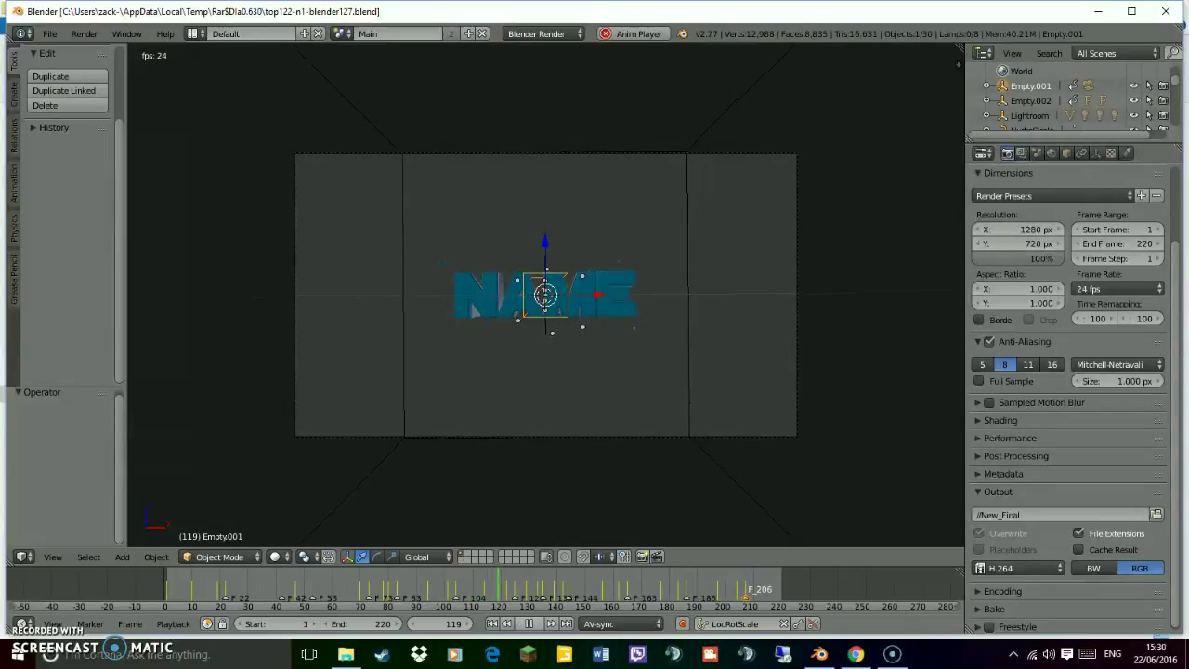
left_click(536, 623)
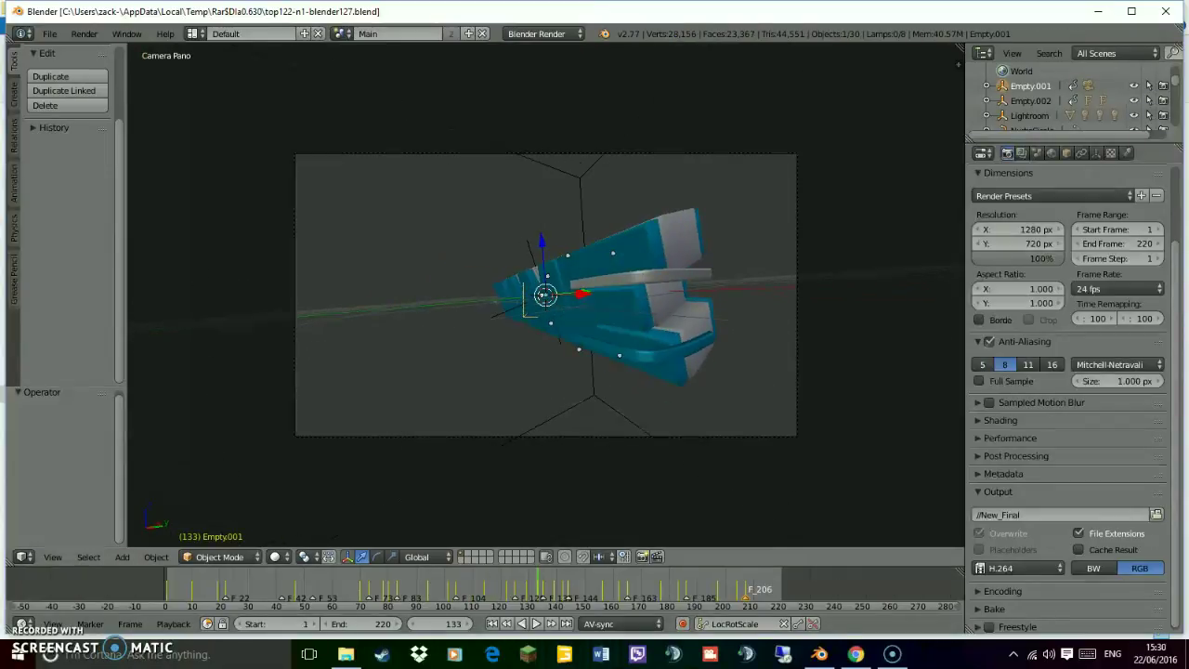
scroll(545, 294, "up", 3)
scroll(545, 294, "down", 5)
scroll(545, 294, "up", 6)
Replace the word NAME in the front blue text object with LOL
right_click(545, 295)
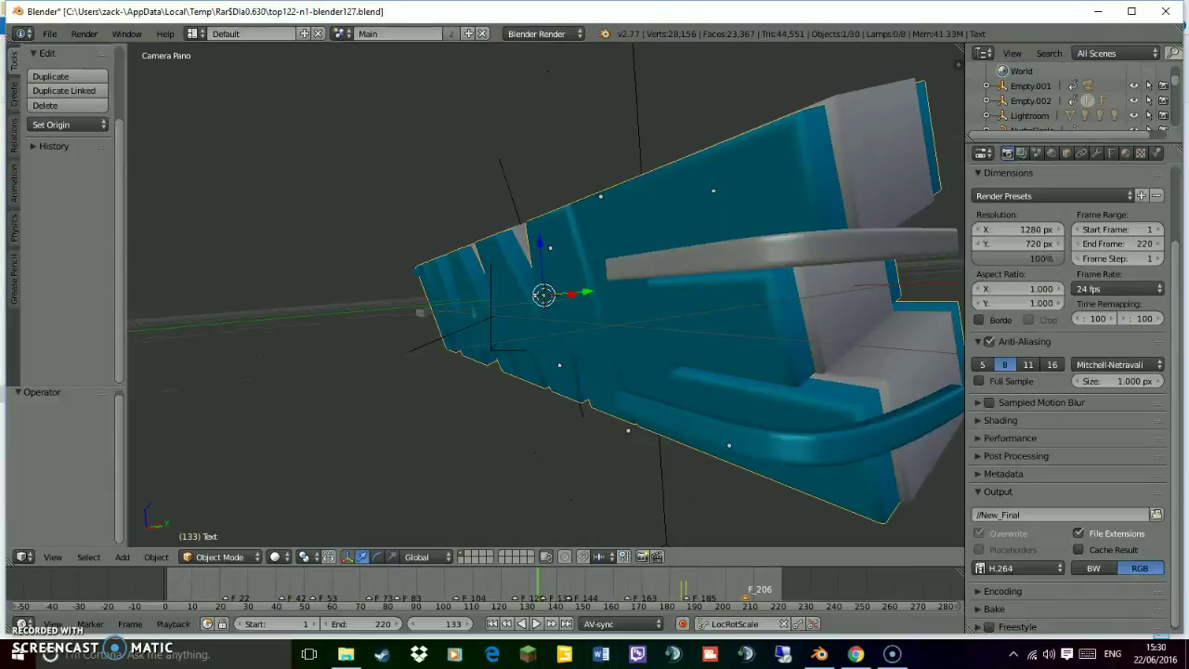
key("Tab")
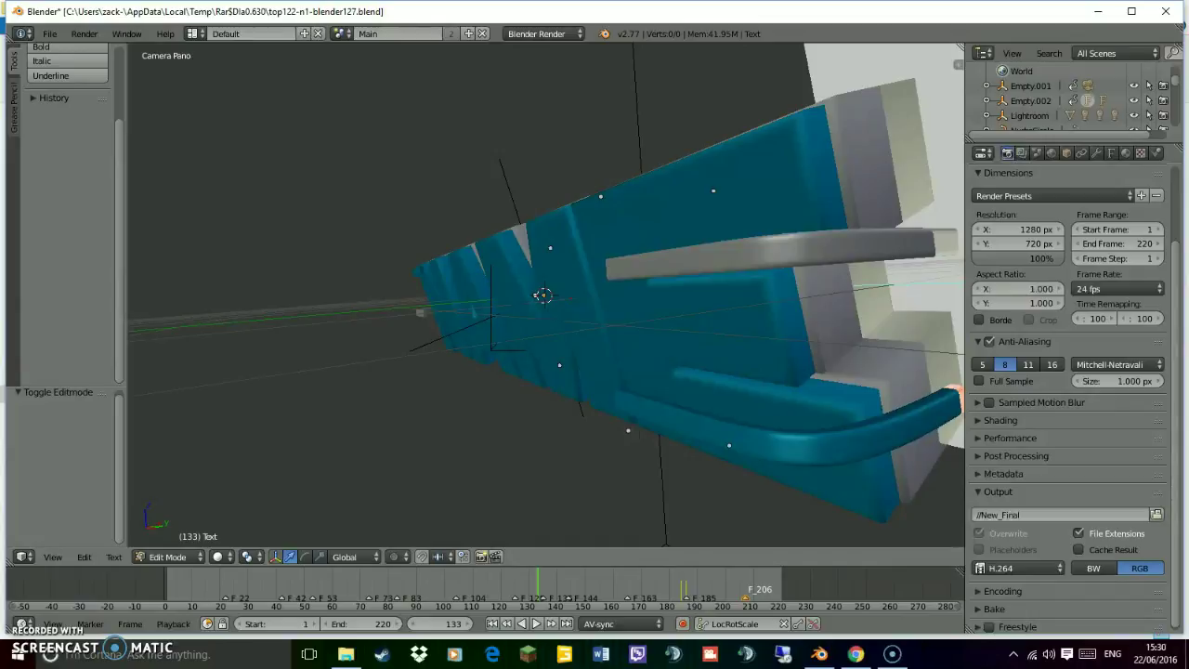
key("BackSpace")
key("BackSpace")
key("BackSpace")
key("BackSpace")
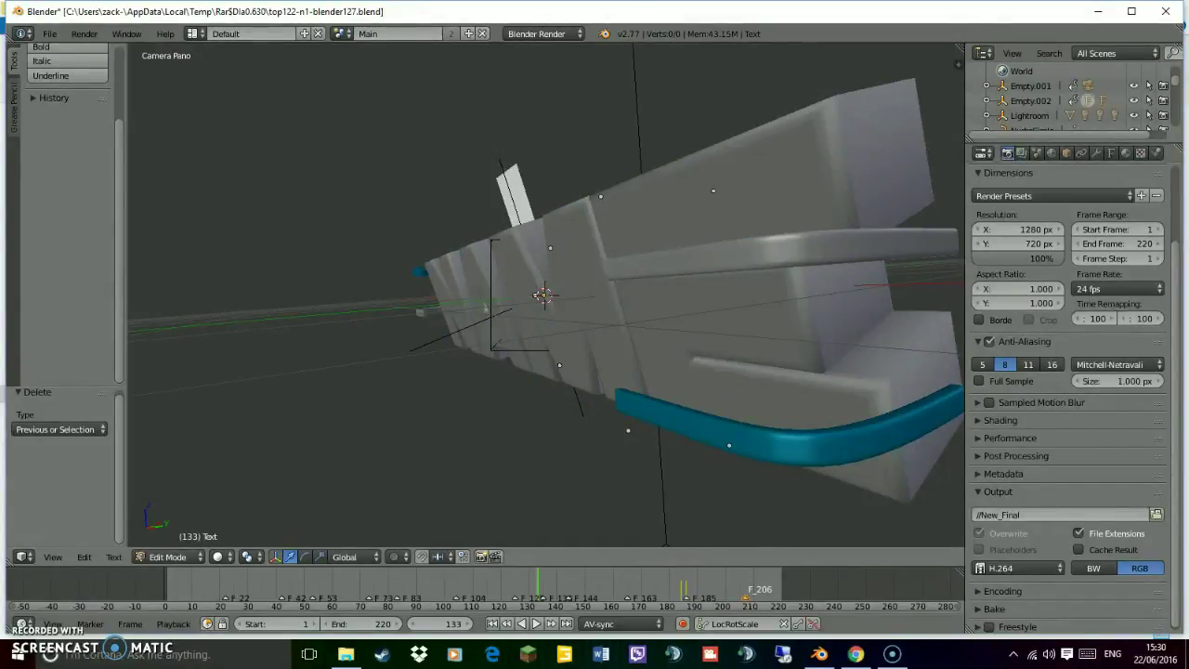
type("LOL")
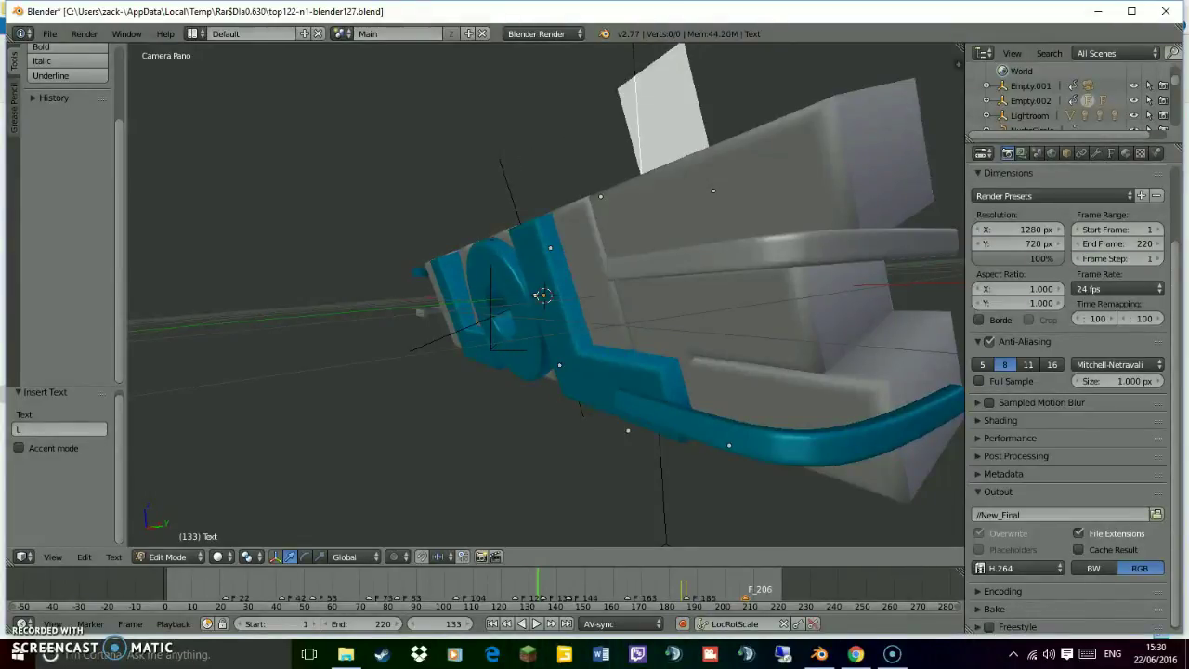
scroll(546, 295, "down", 3)
scroll(544, 296, "up", 2)
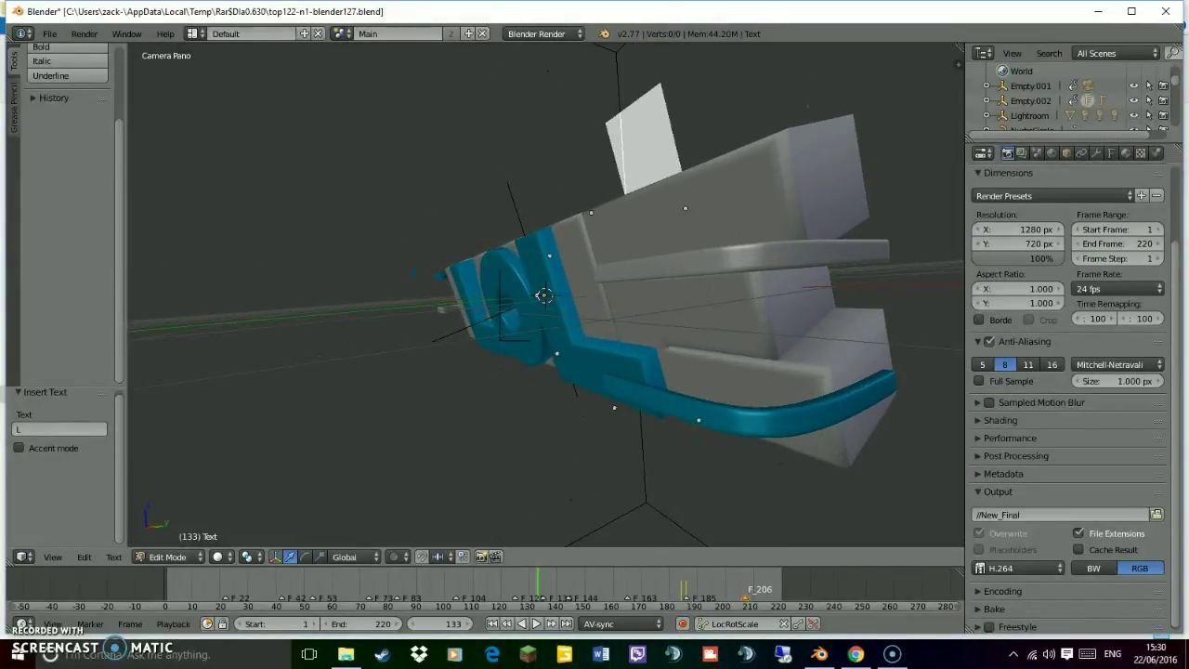
scroll(544, 296, "up", 1)
key("Tab")
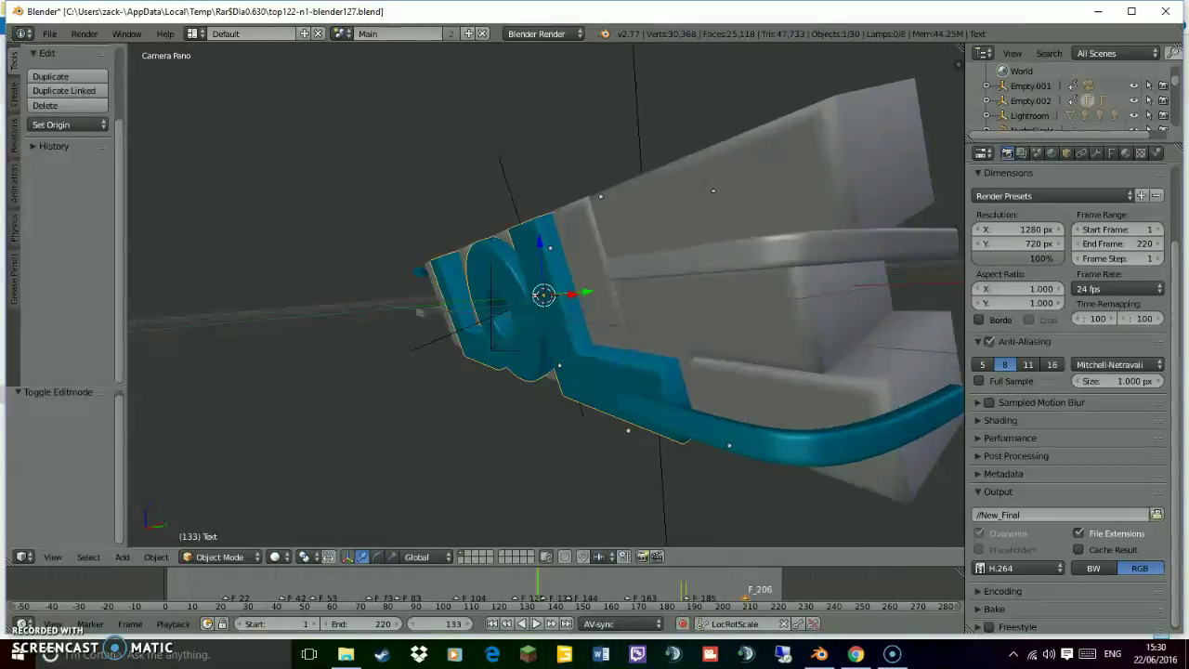
Replace the word in the grey text object behind the blue lettering with LOL
key("Tab")
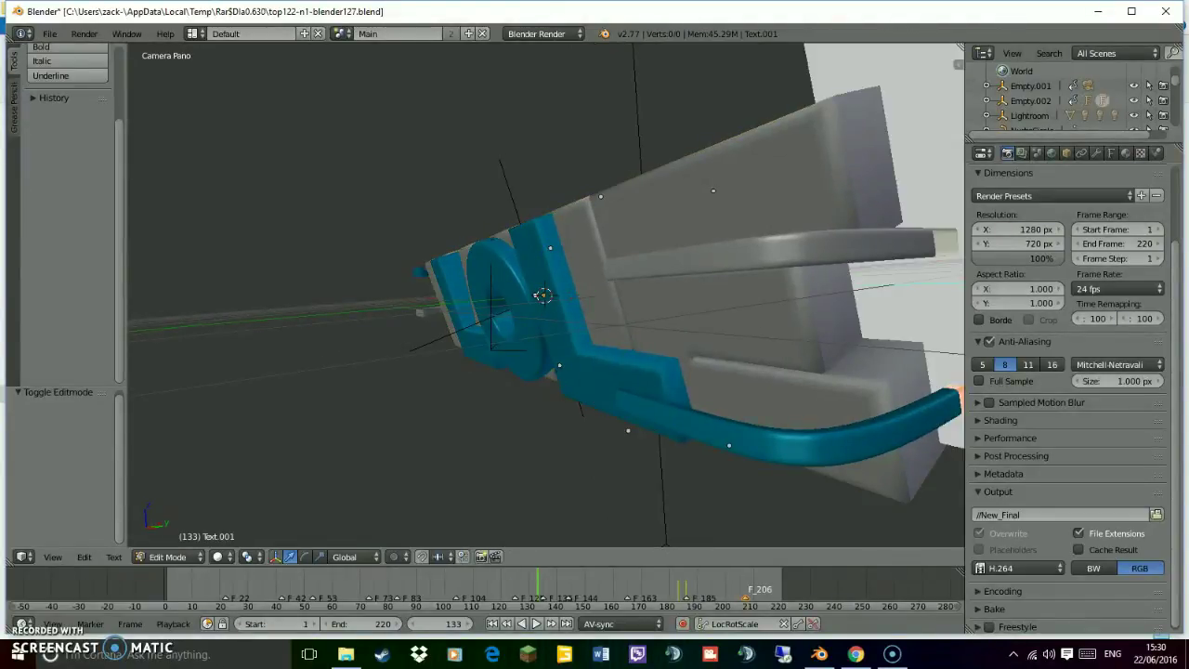
key("BackSpace")
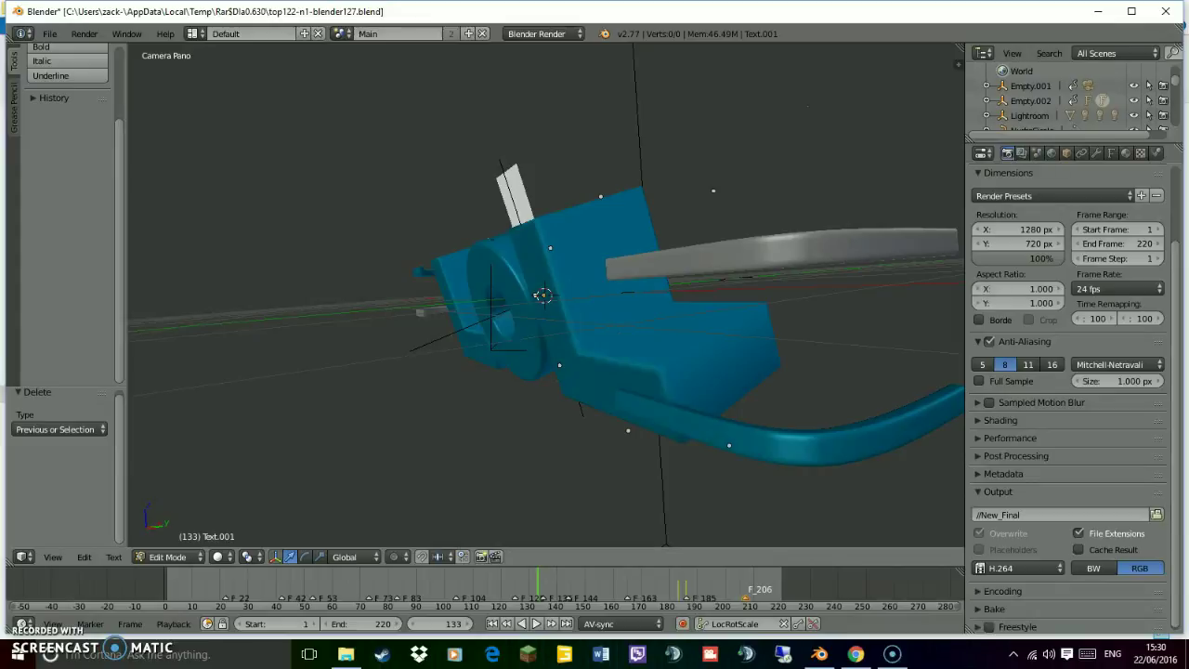
type("I")
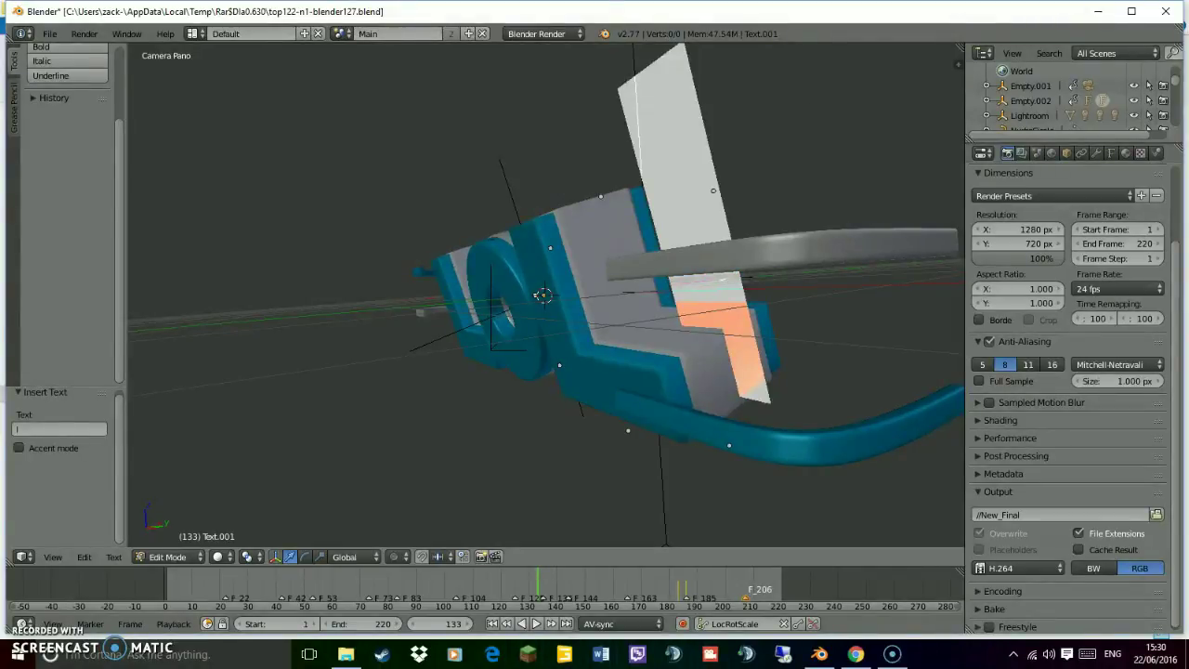
key("Tab")
Examine how the layered LOL lettering fits together in the camera view at frame 133
scroll(546, 294, "down", 3)
scroll(547, 295, "up", 8)
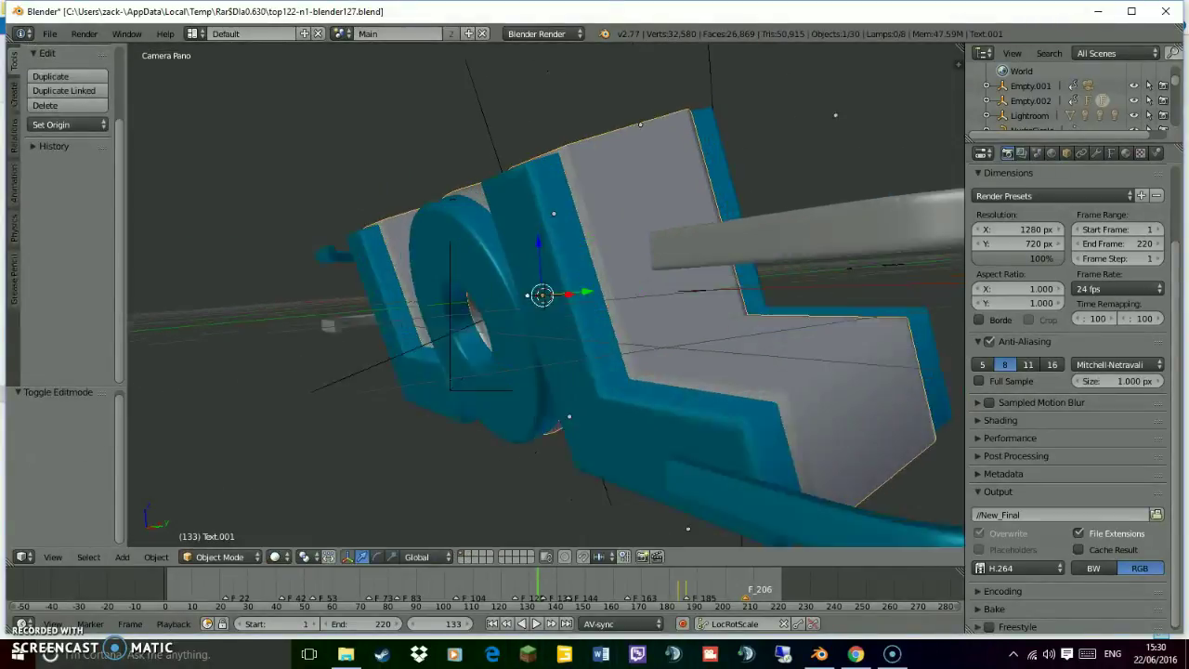
scroll(546, 295, "down", 4)
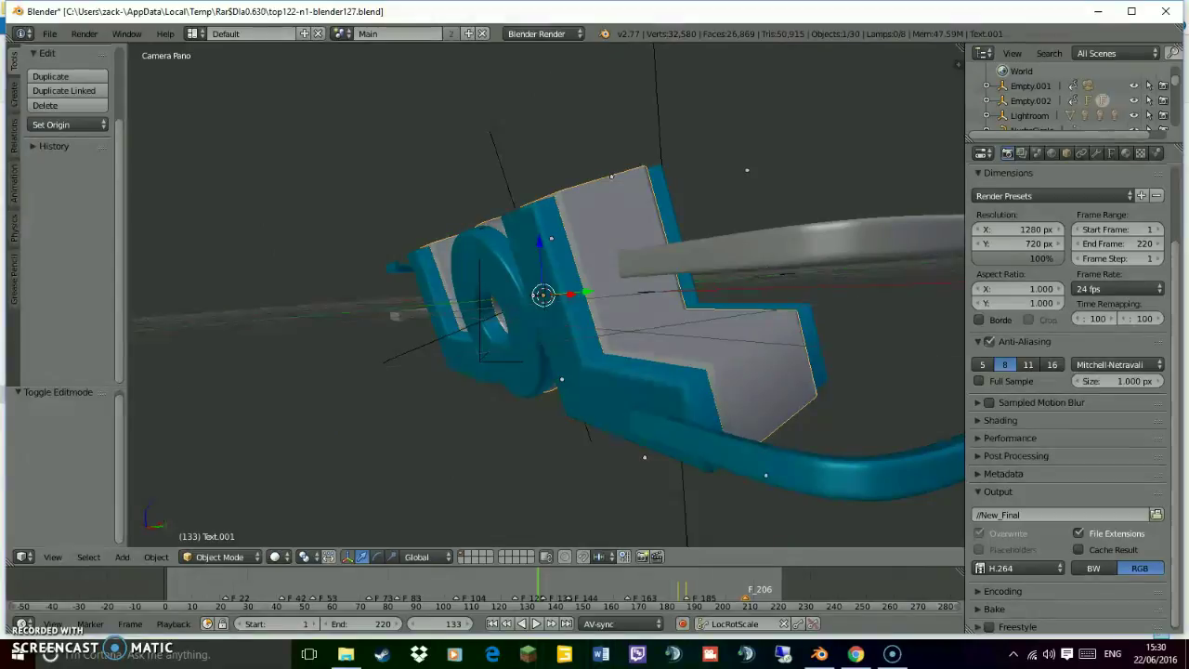
scroll(547, 294, "up", 3)
scroll(542, 295, "down", 3)
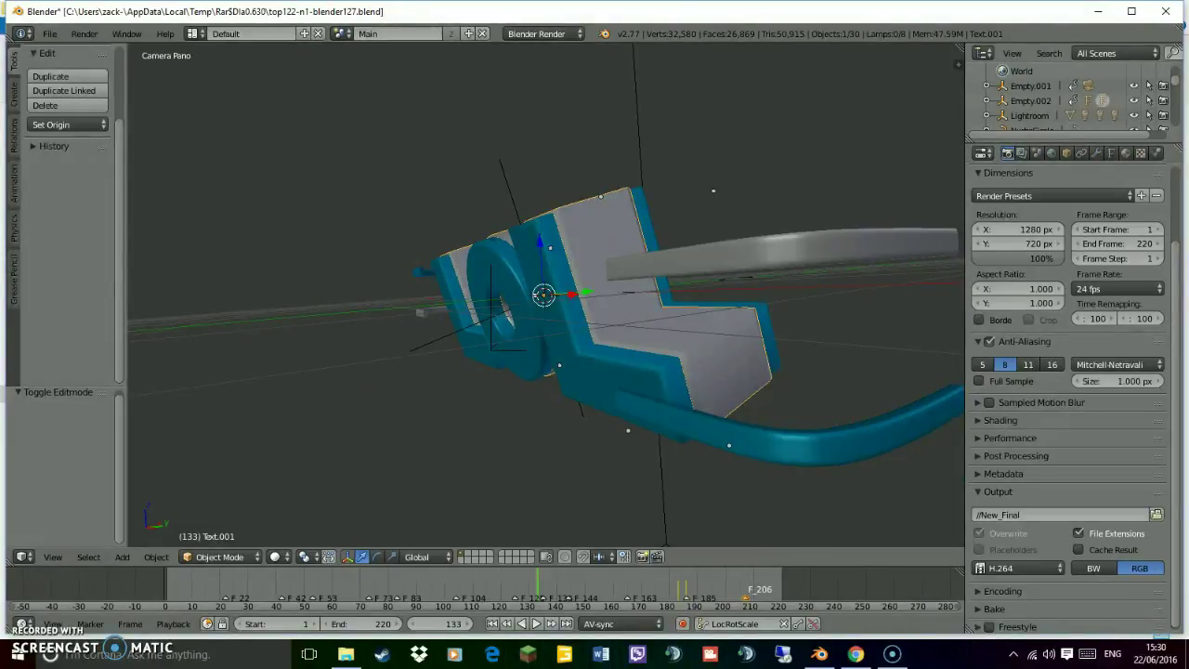
key("KP_0")
key("KP_0")
key("KP_0")
scroll(545, 295, "down", 2)
scroll(545, 294, "up", 5)
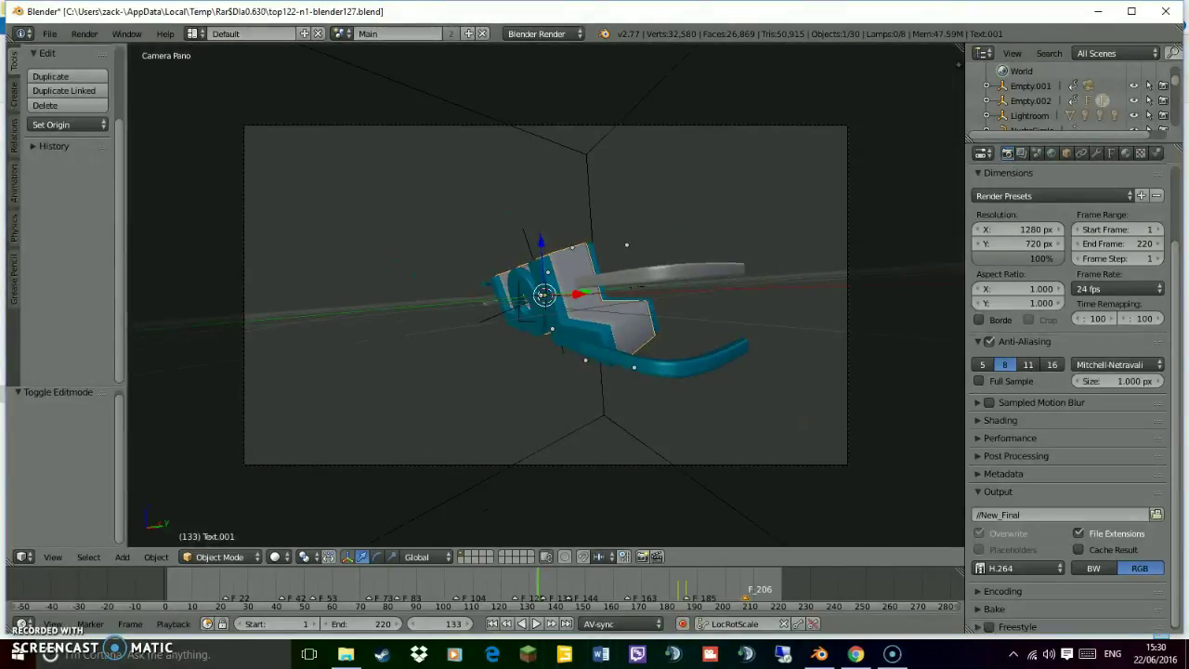
scroll(545, 295, "down", 2)
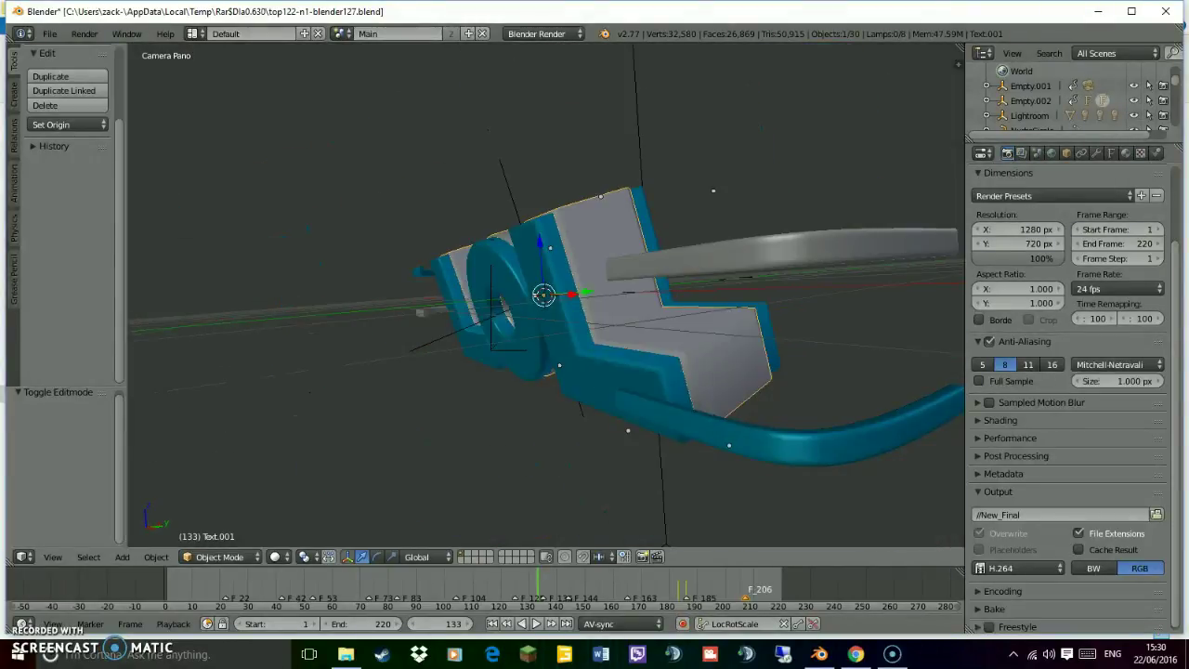
scroll(545, 294, "up", 2)
scroll(545, 295, "down", 3)
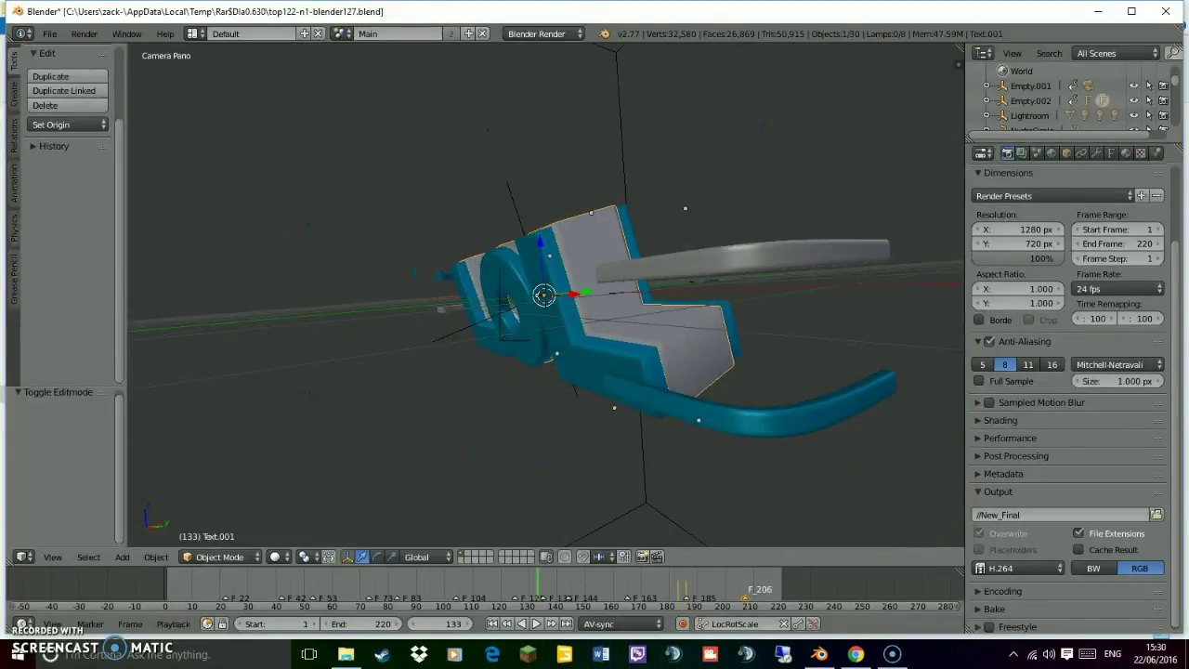
Inspect the grey and blue curved strips around the LOL lettering, selecting each one and ending with the grey strip
right_click(720, 257)
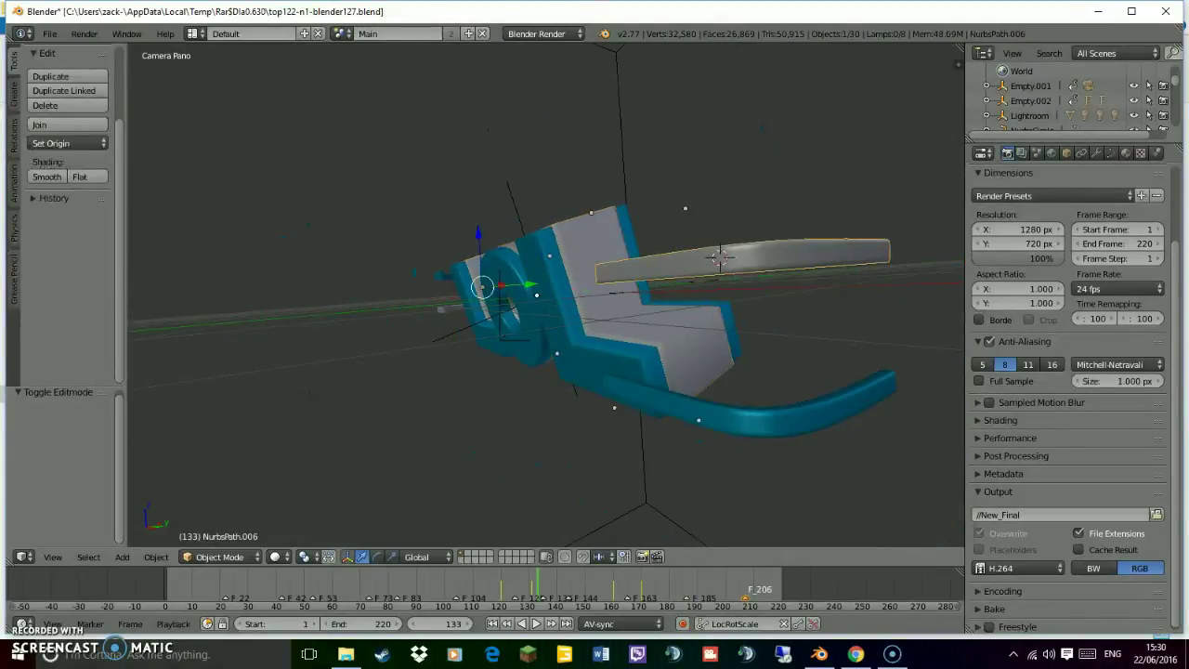
scroll(721, 257, "down", 1)
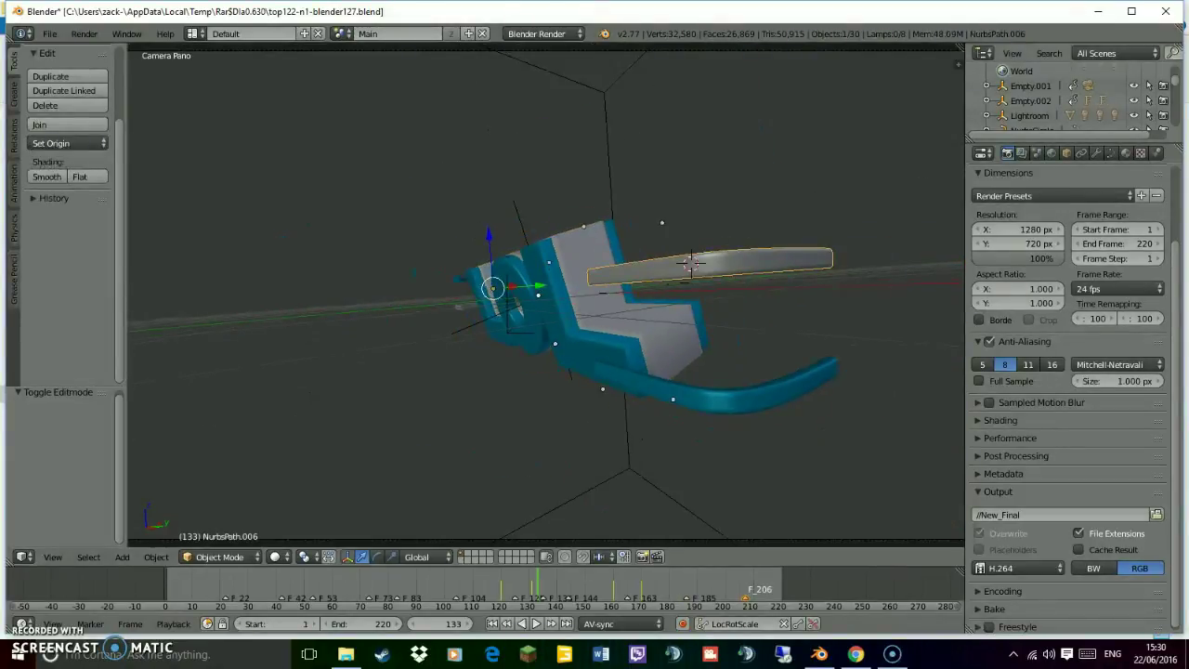
scroll(1068, 100, "down", 12)
scroll(1068, 100, "up", 4)
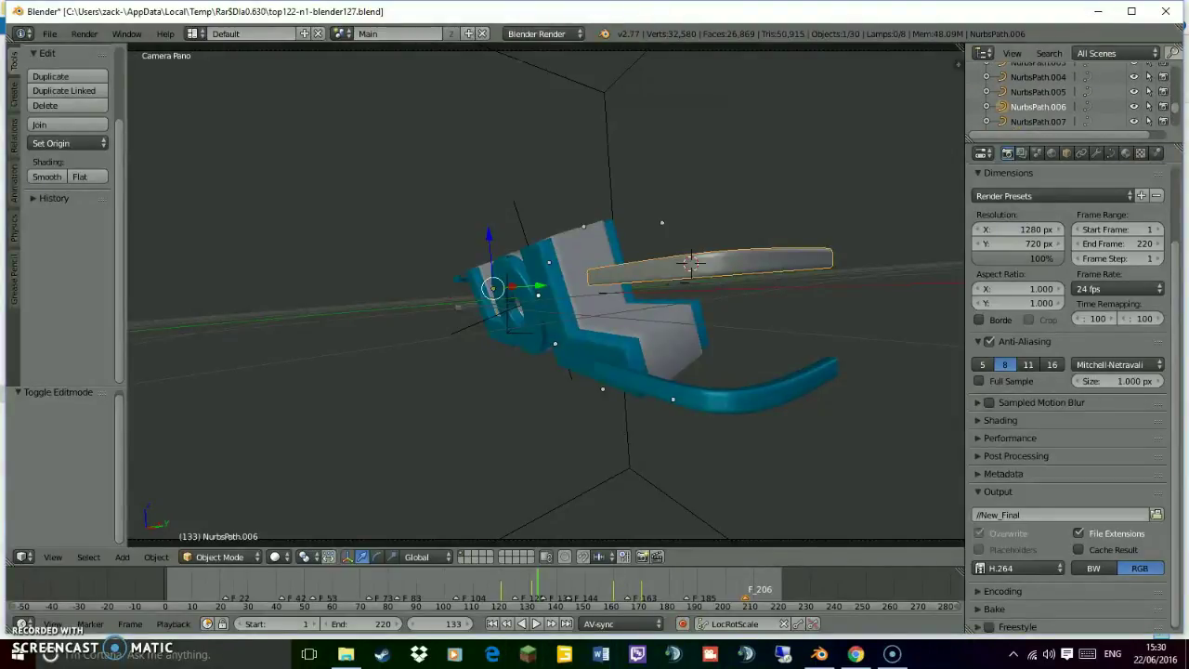
scroll(721, 257, "up", 3)
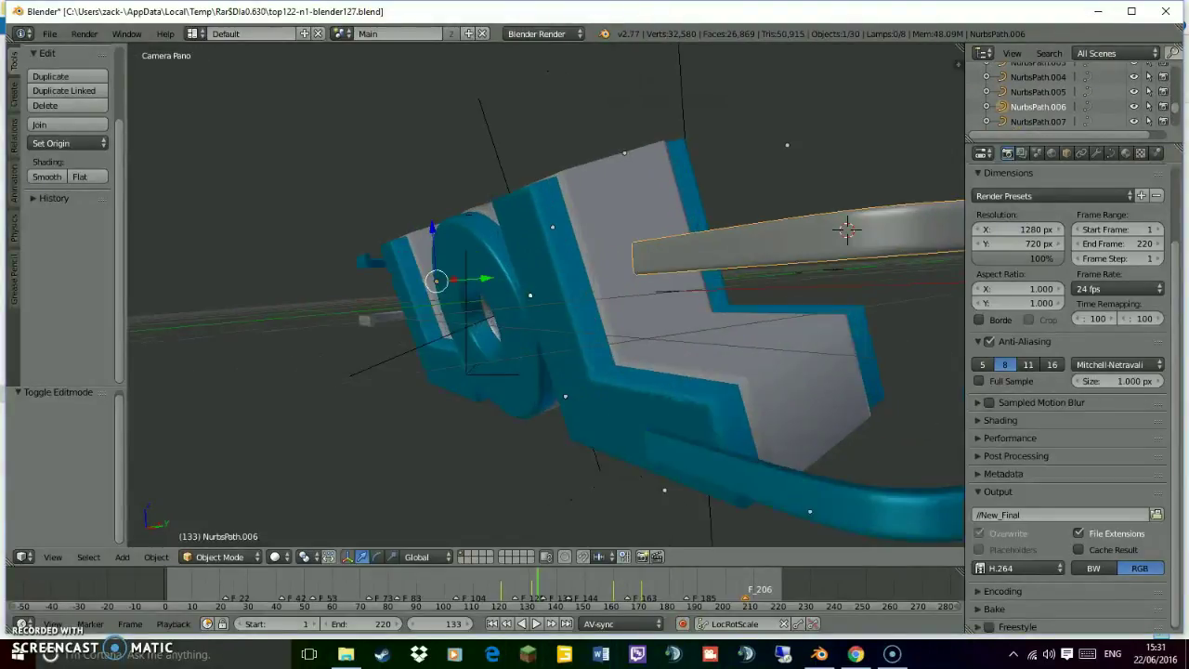
scroll(721, 258, "down", 2)
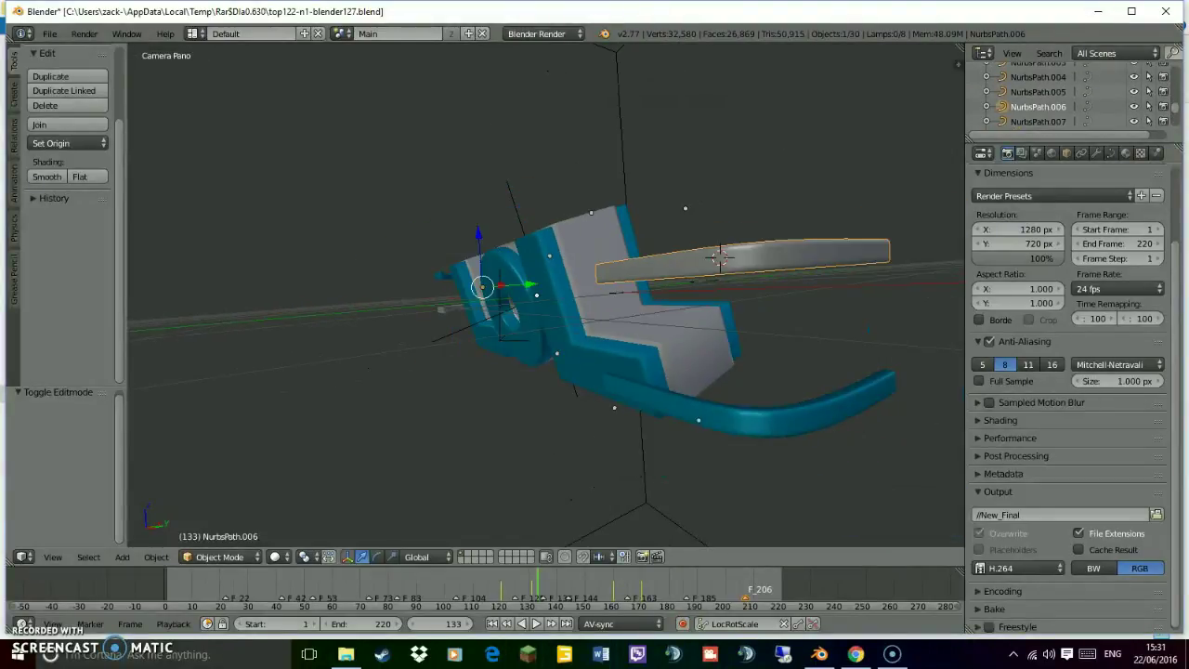
scroll(721, 258, "down", 1)
scroll(721, 257, "up", 3)
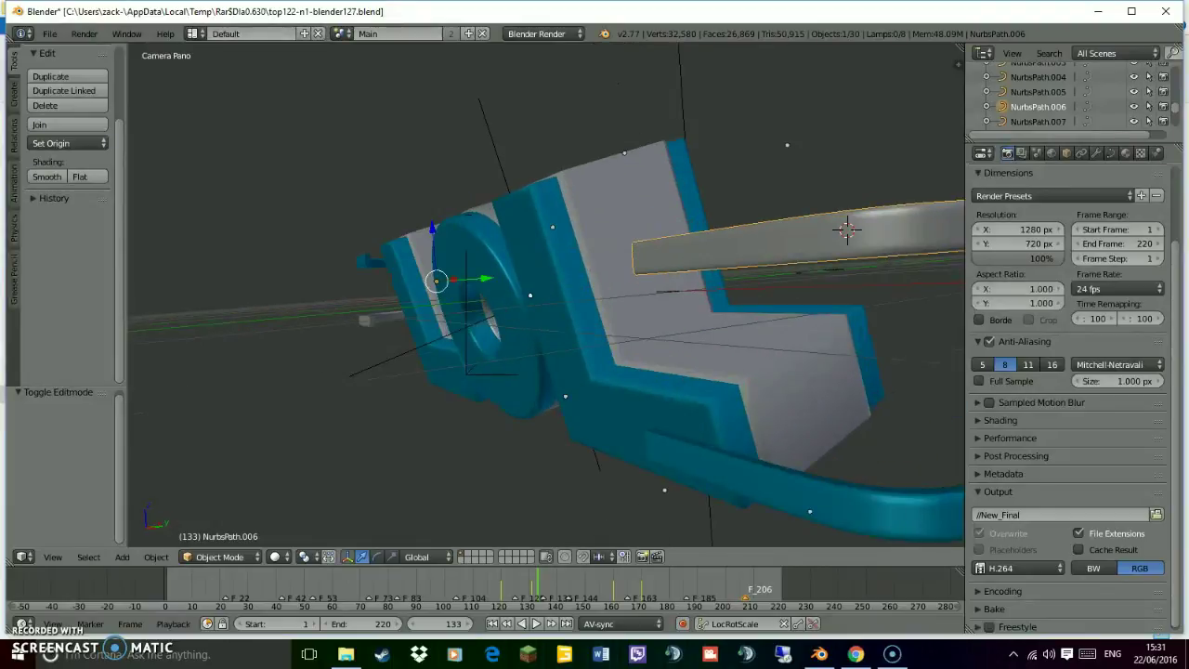
scroll(721, 257, "down", 3)
right_click(756, 393)
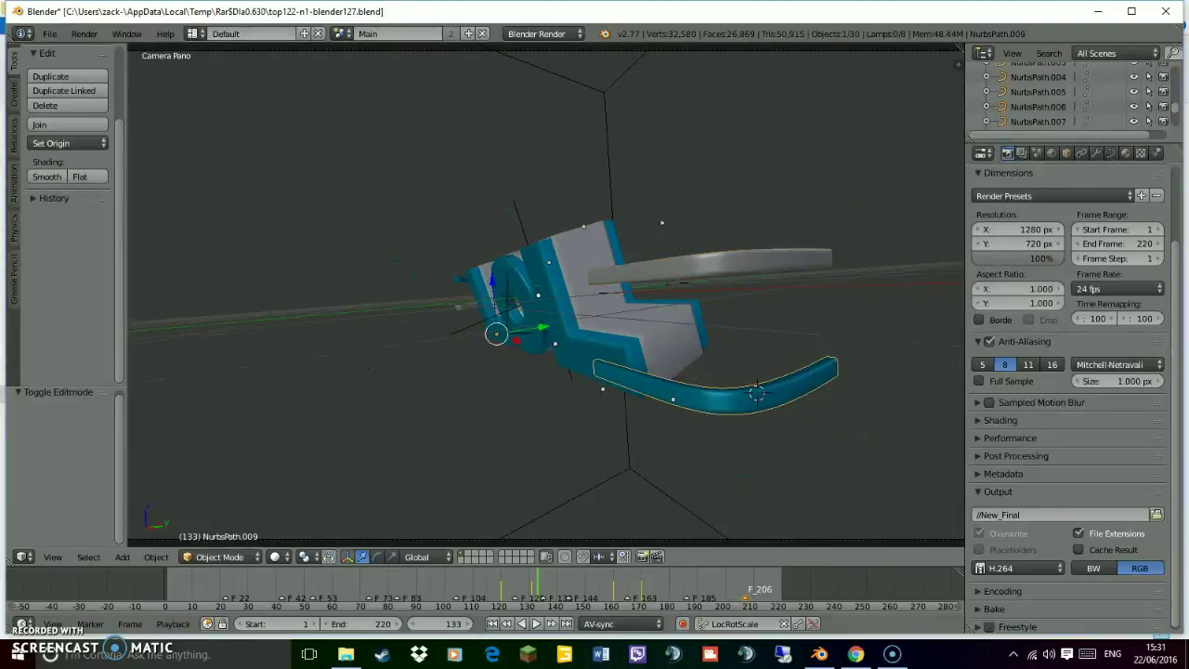
right_click(744, 244)
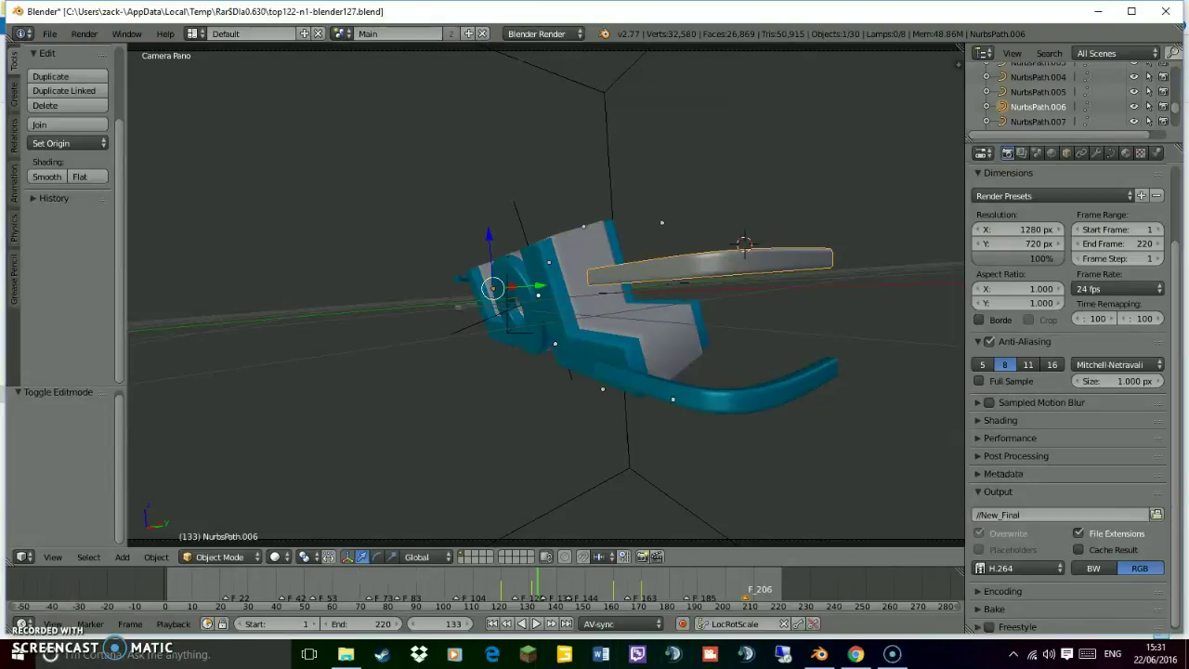
scroll(744, 244, "up", 3)
scroll(780, 237, "down", 5)
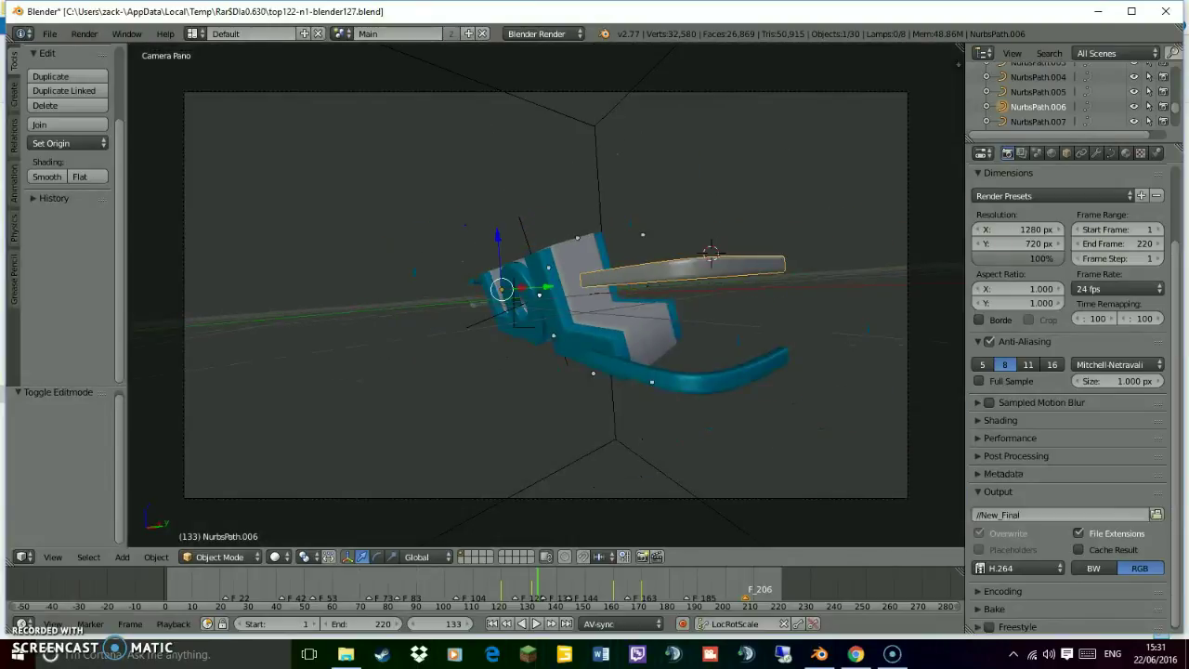
scroll(830, 223, "up", 5)
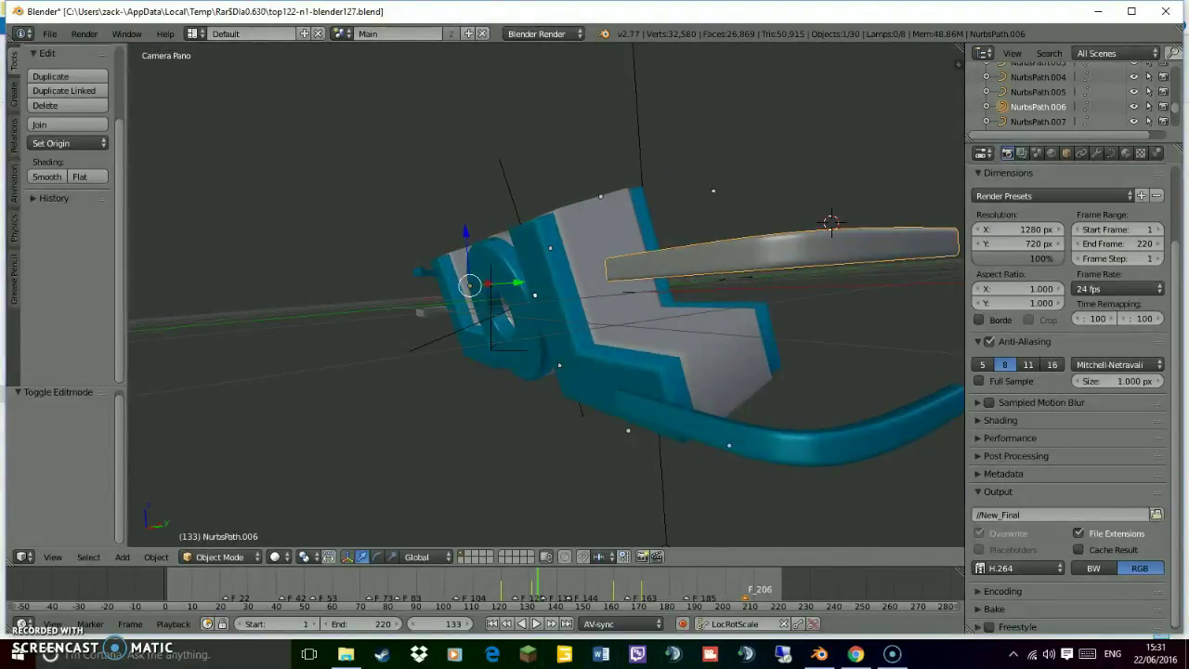
scroll(830, 223, "down", 1)
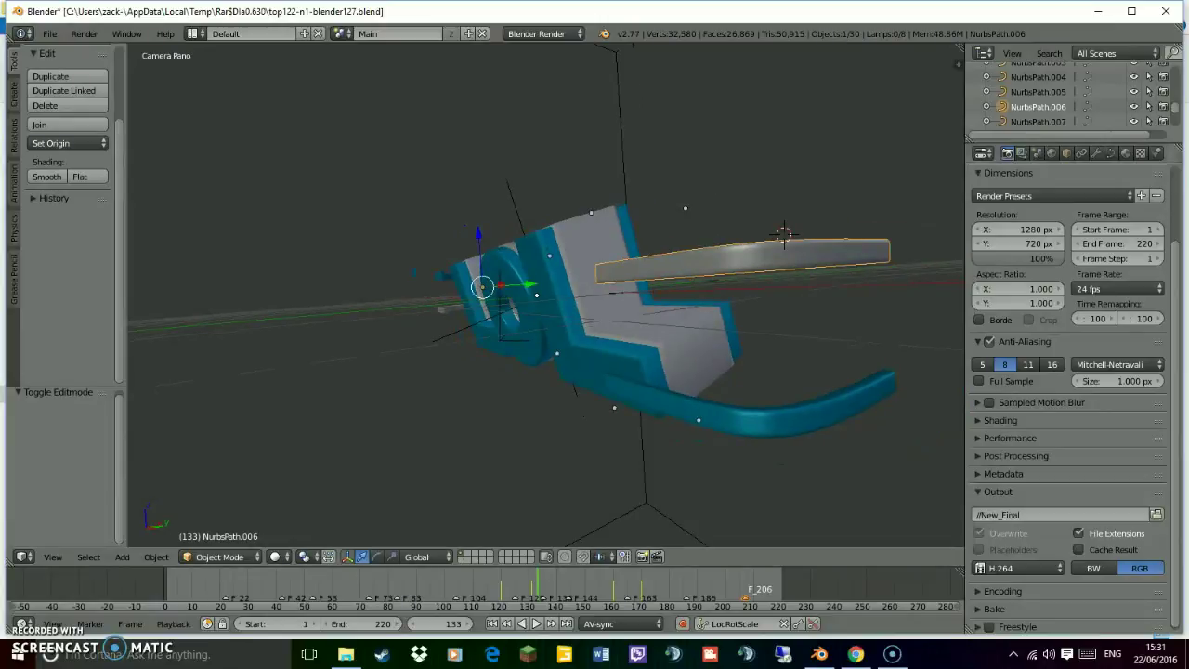
scroll(546, 293, "down", 3)
scroll(1068, 372, "up", 3)
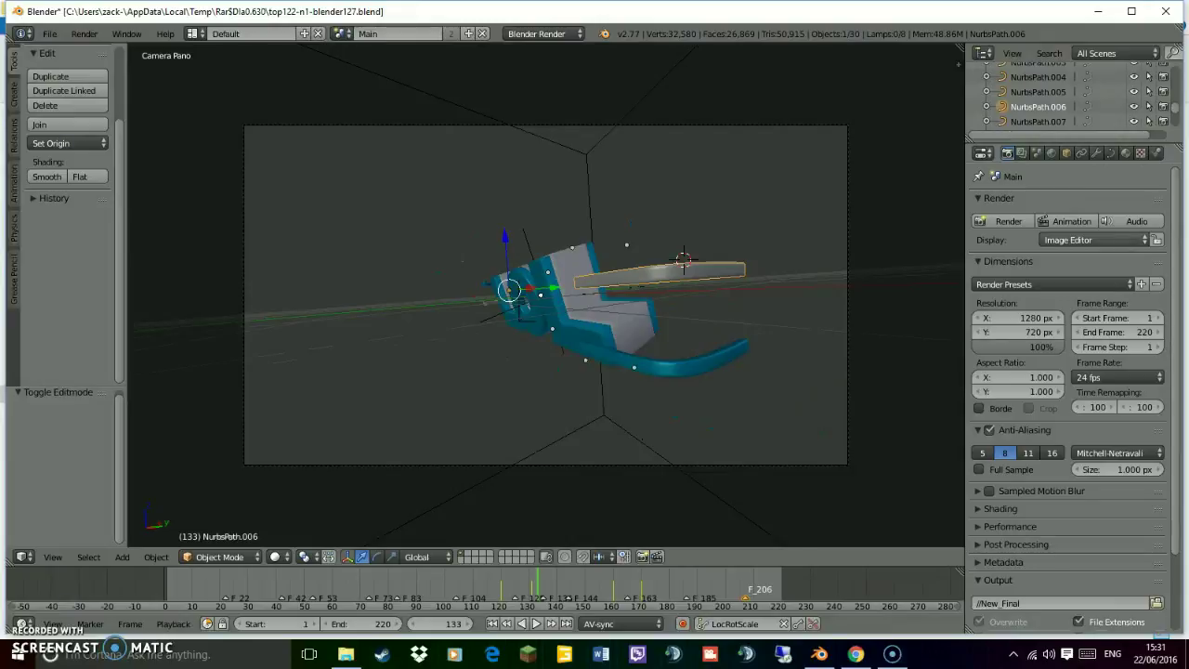
scroll(546, 294, "down", 2)
scroll(546, 293, "up", 4)
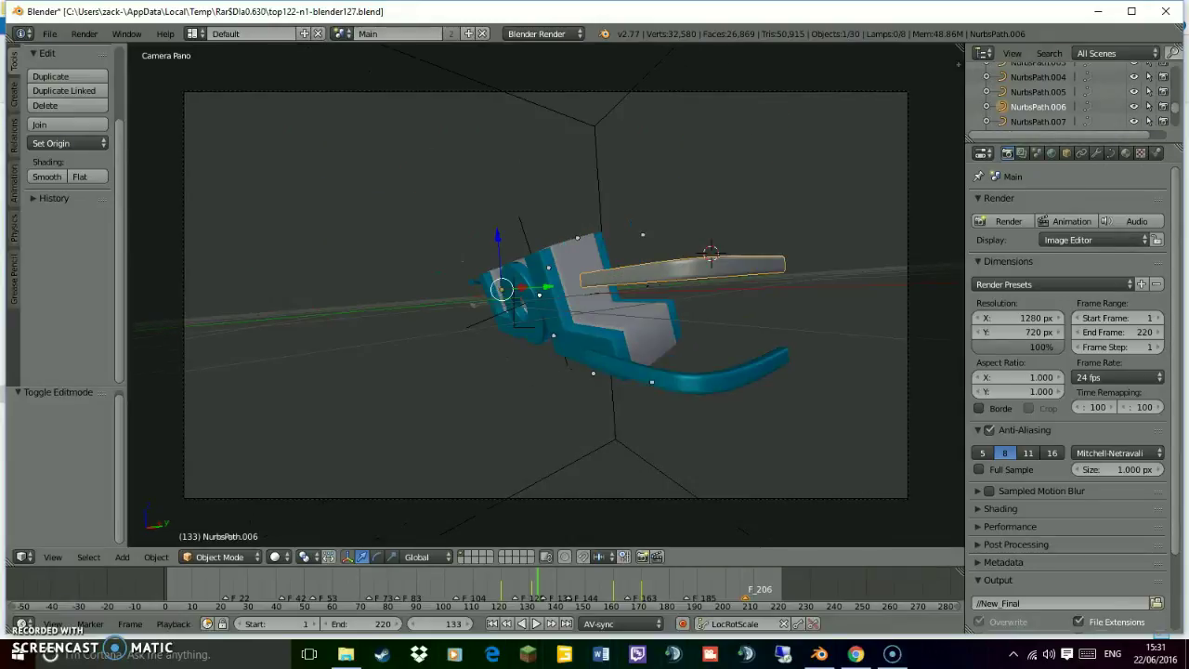
scroll(546, 294, "down", 2)
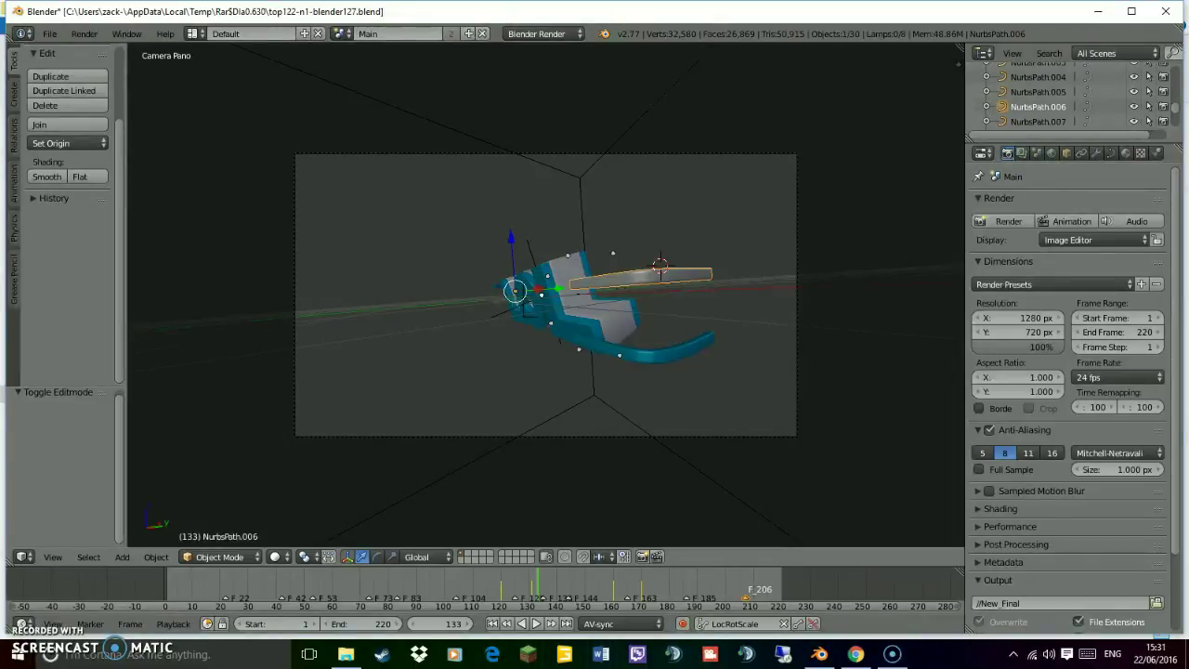
Review the render dimensions, the available frame rate presets and the output settings
scroll(1068, 399, "down", 3)
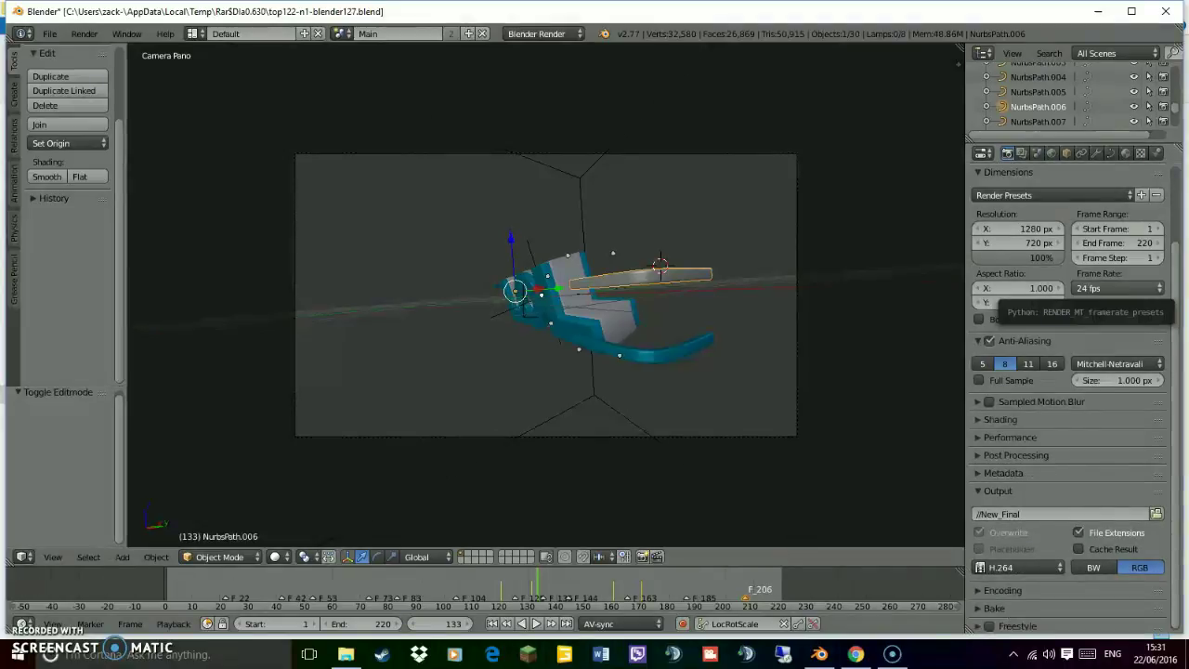
left_click(1115, 289)
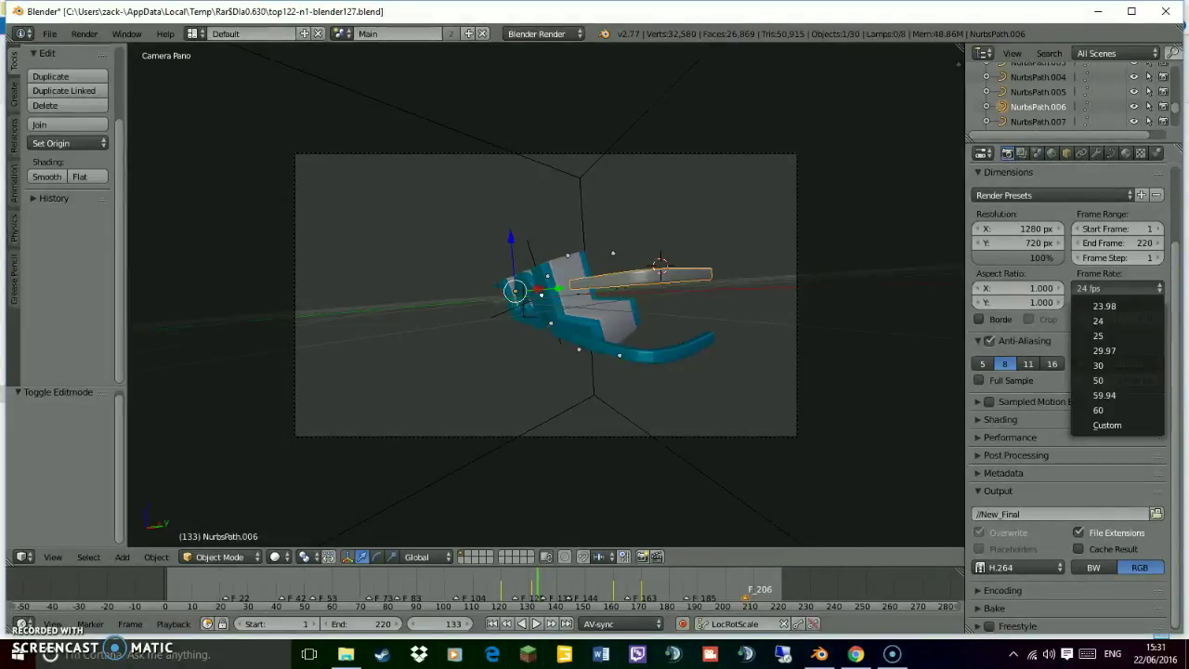
scroll(1069, 372, "up", 3)
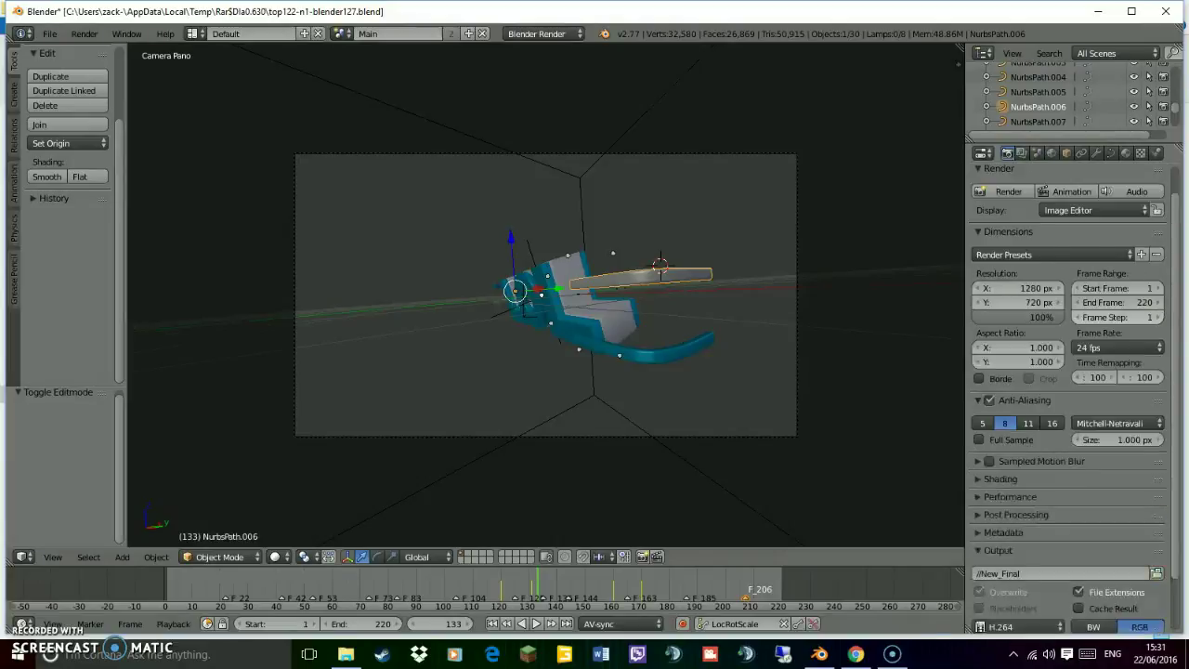
scroll(557, 599, "down", 2)
scroll(1068, 371, "down", 3)
scroll(545, 295, "down", 3)
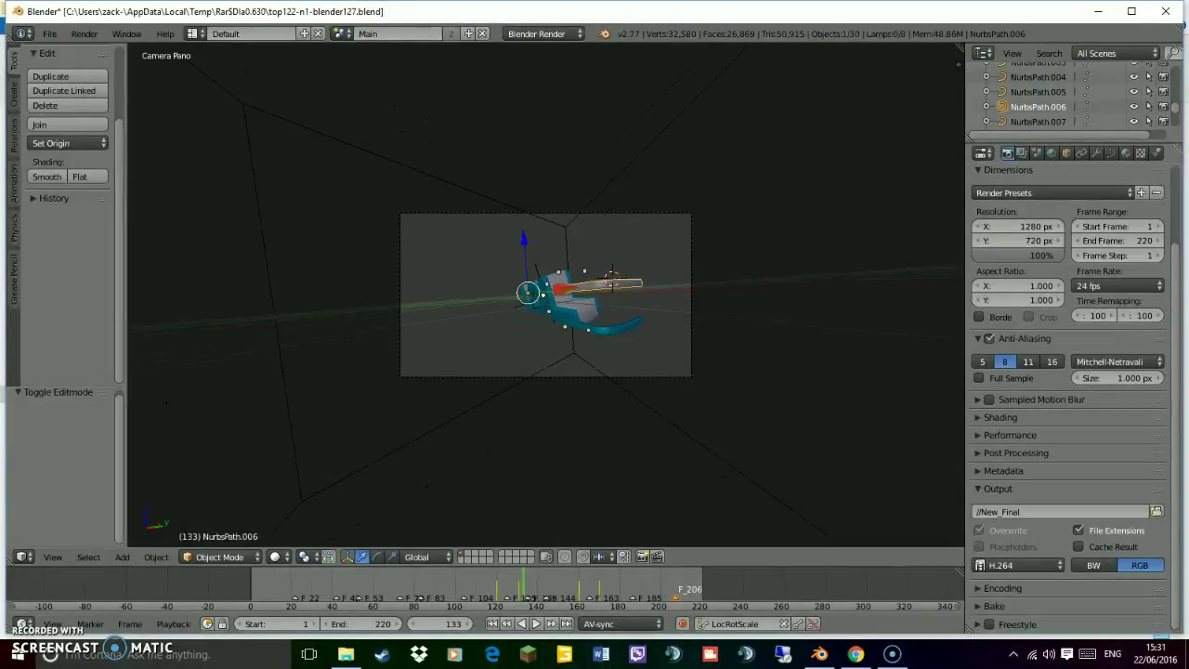
Examine the available output file formats, including AVI Raw, and review the anti-aliasing sample settings without changing them
left_click(1019, 564)
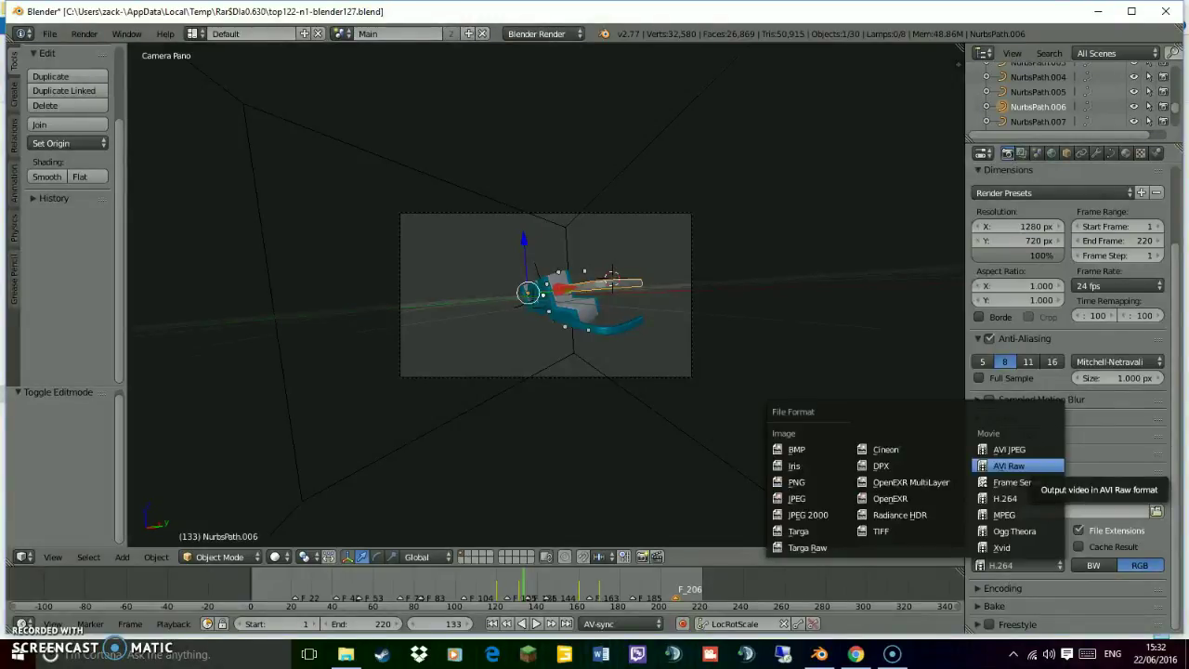
key("Escape")
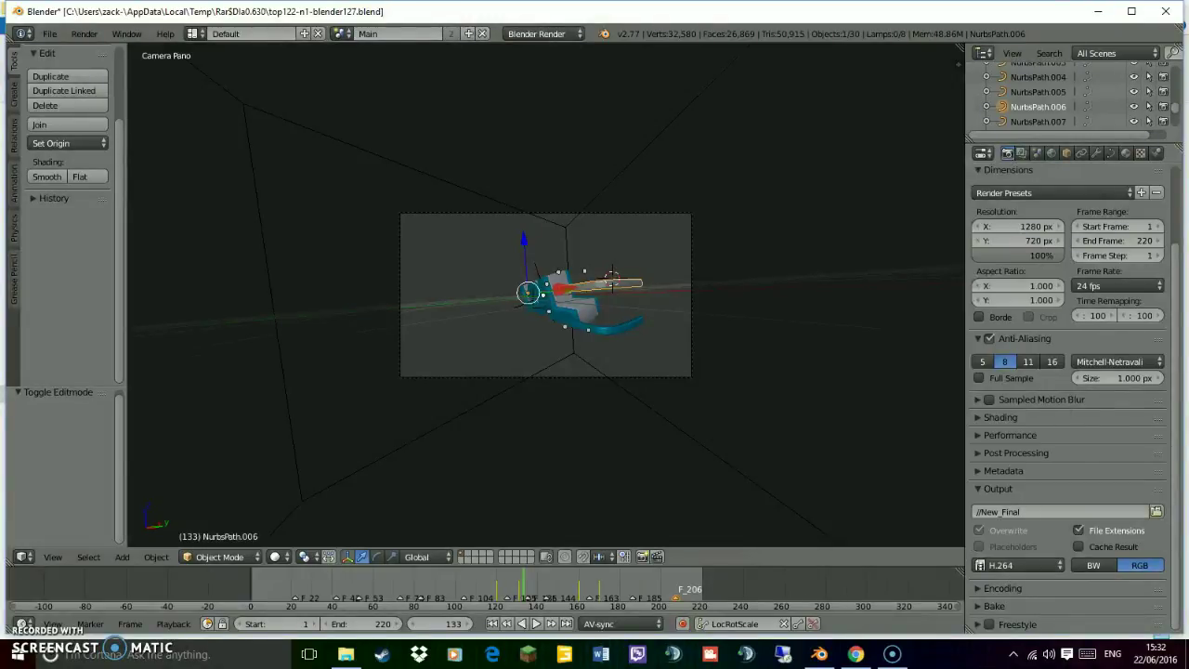
scroll(1068, 371, "up", 3)
scroll(1068, 372, "down", 3)
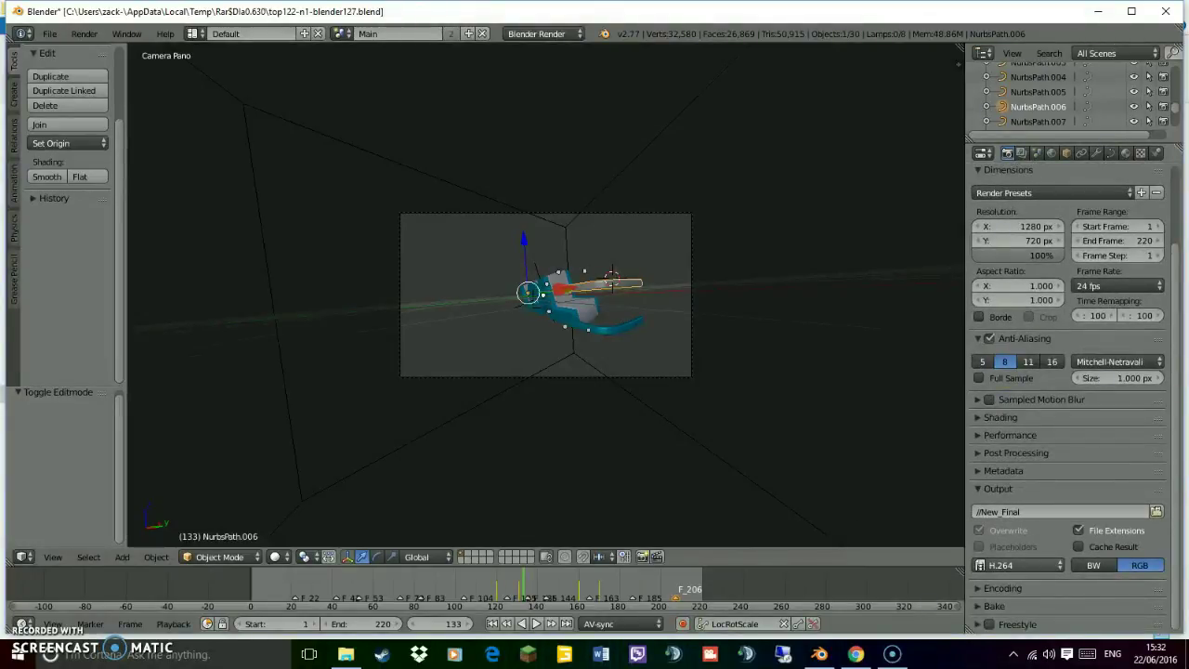
scroll(1068, 371, "up", 3)
scroll(1051, 365, "down", 3)
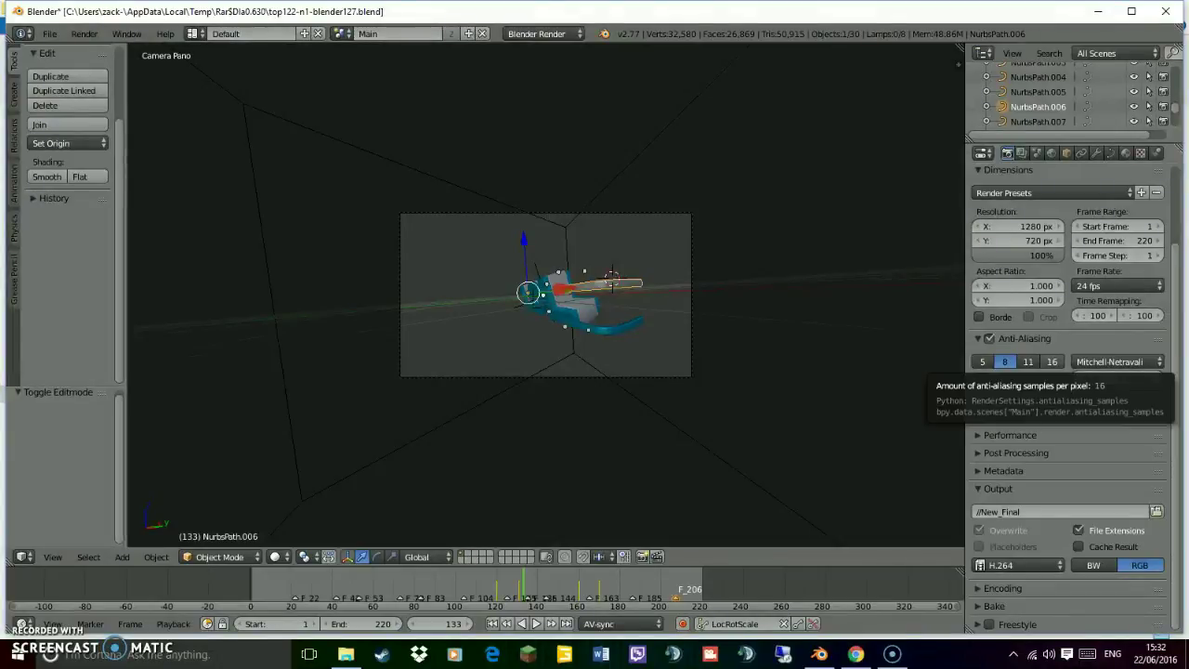
scroll(1059, 353, "up", 1)
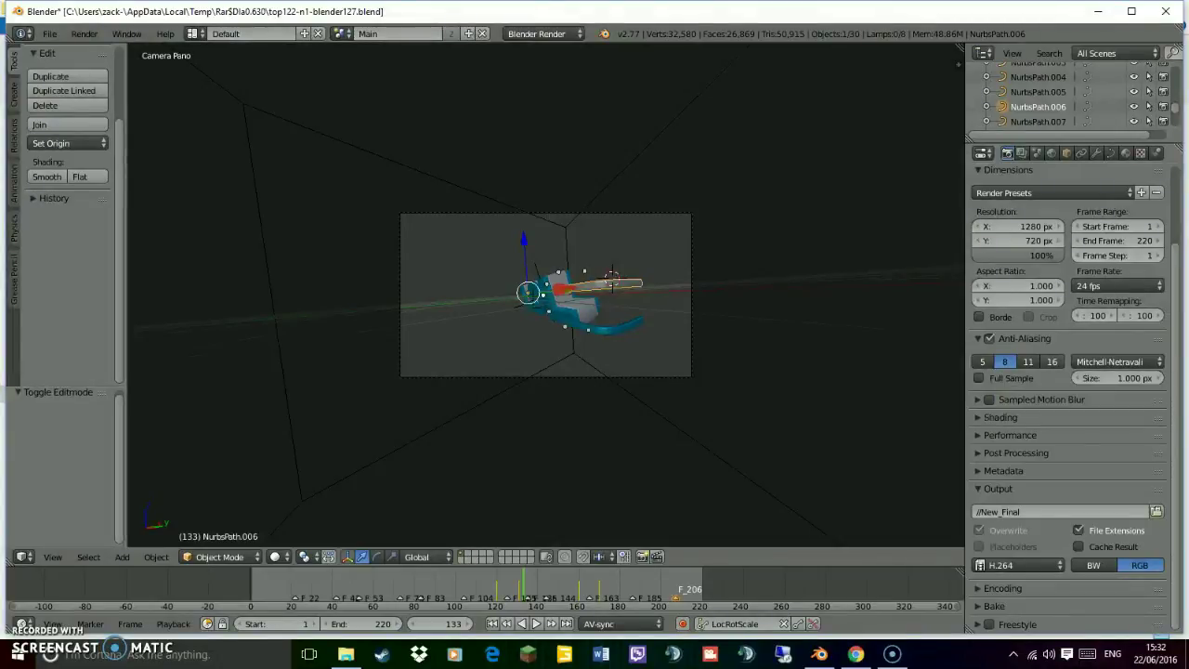
scroll(1086, 320, "down", 1)
Browse for the render output location and go to the recent In Progress folder, keeping the file name New_Final
left_click(1022, 565)
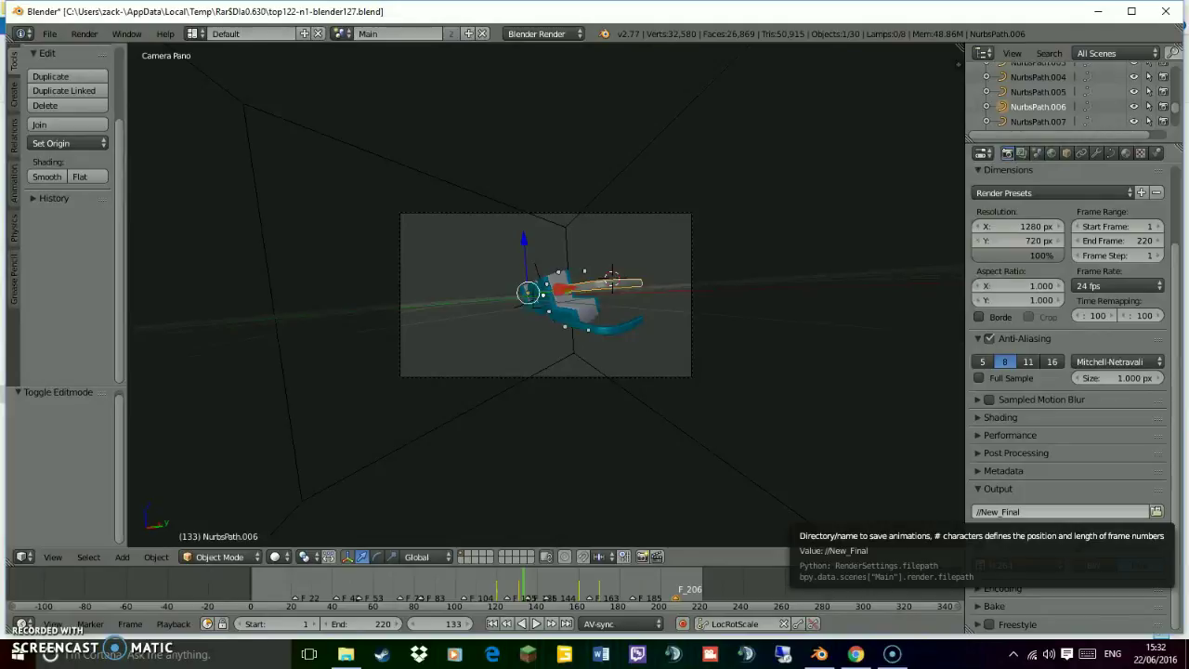
left_click(1156, 510)
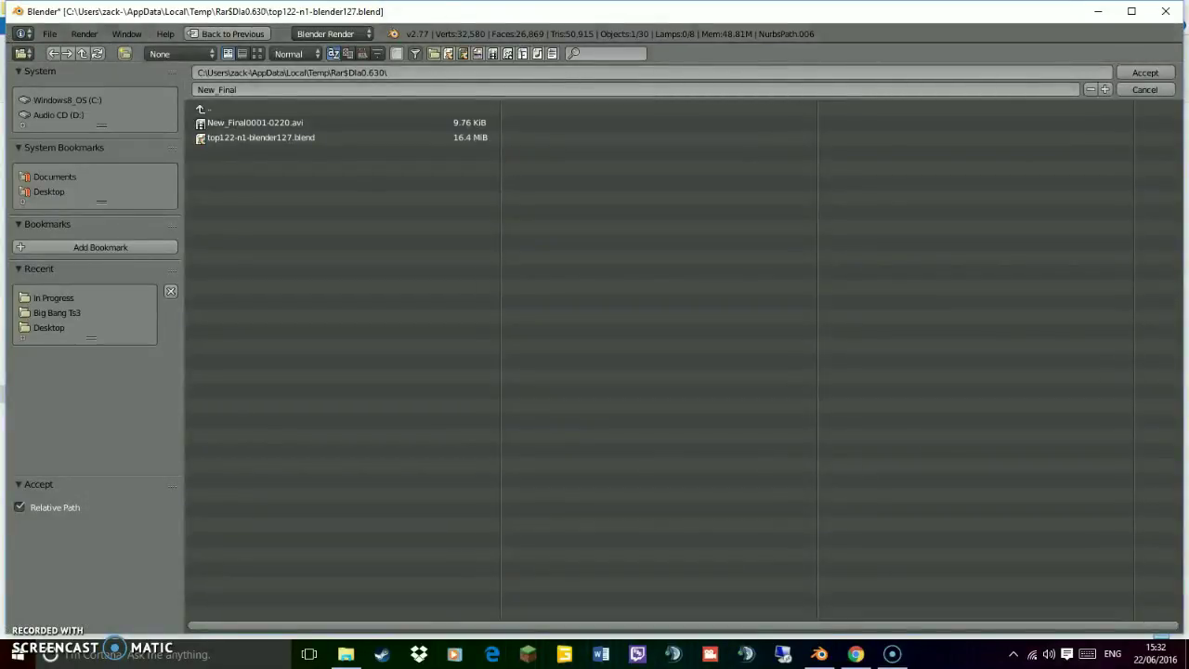
left_click(53, 297)
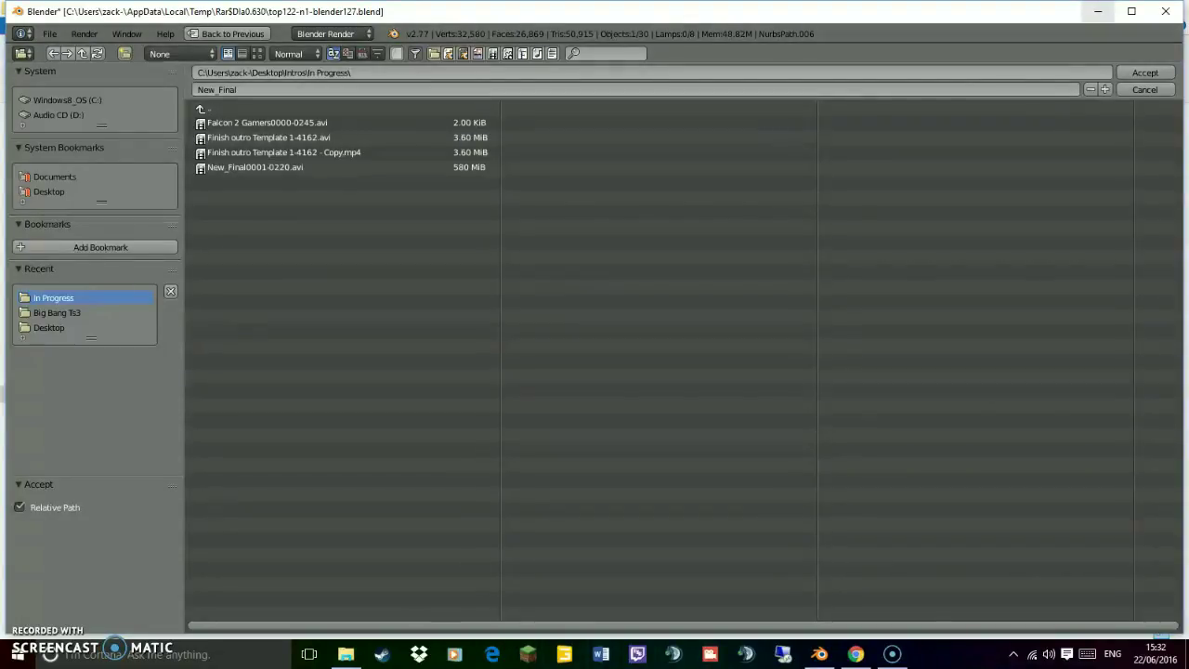
Minimise Blender, switch to File Explorer and open the In Progress folder
left_click(1098, 11)
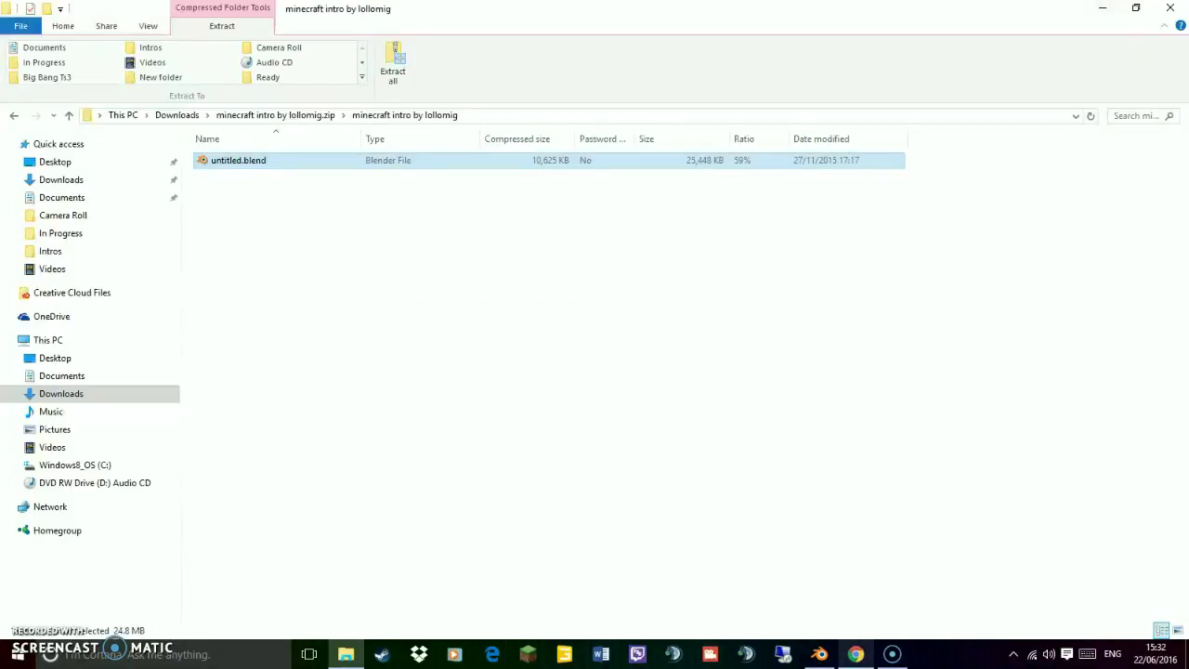
left_click(856, 654)
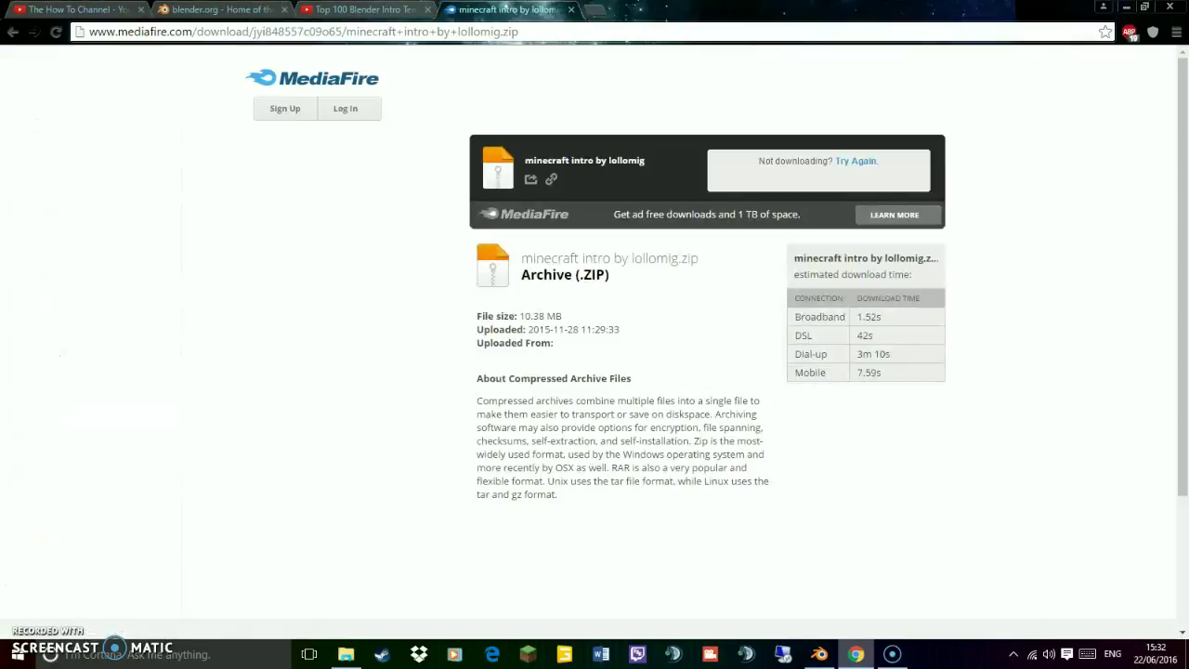
left_click(346, 654)
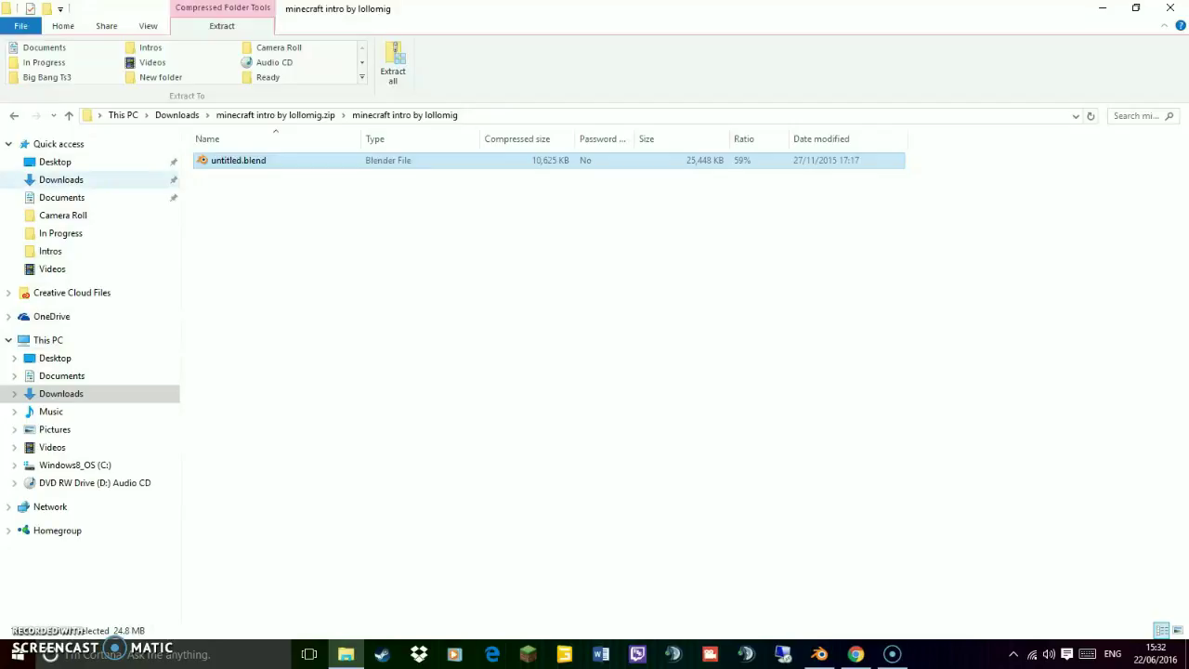
left_click(60, 233)
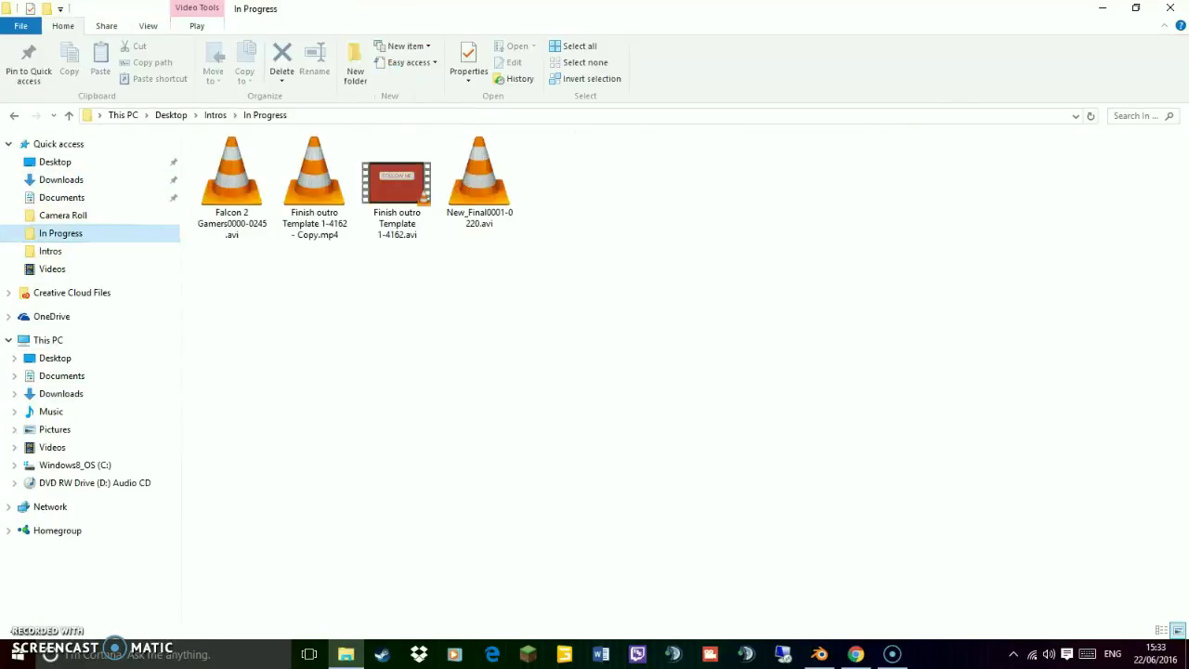
Open New_Final0001-0220.avi with VLC media player and play the rendered intro
left_click(479, 183)
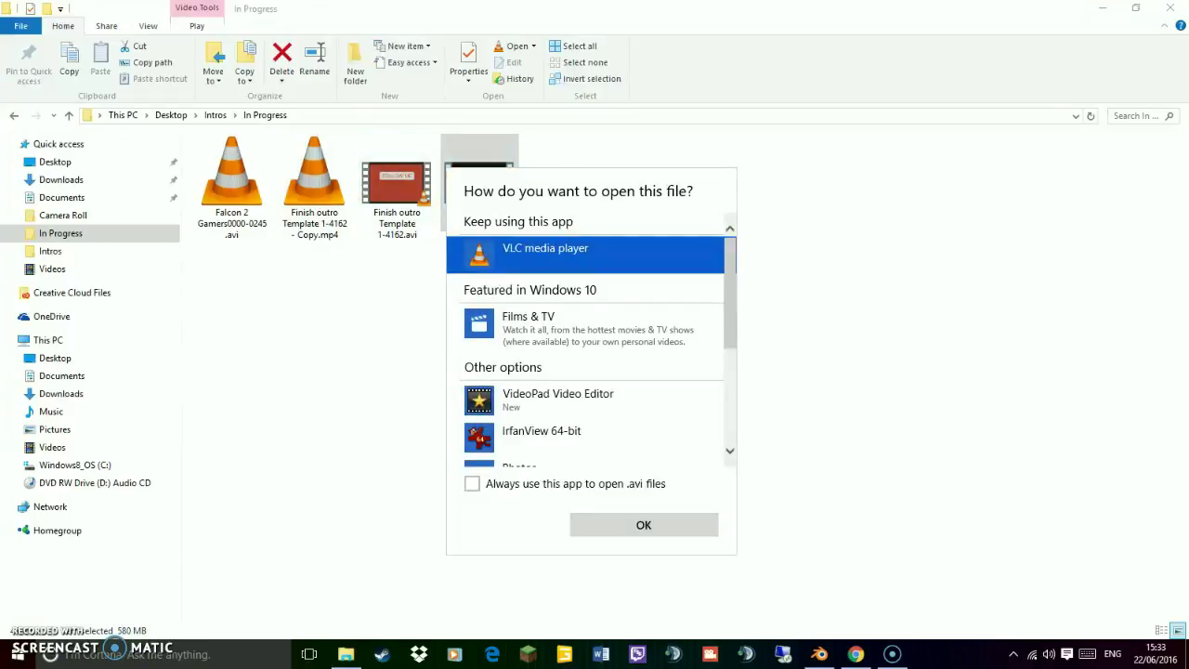
key("Return")
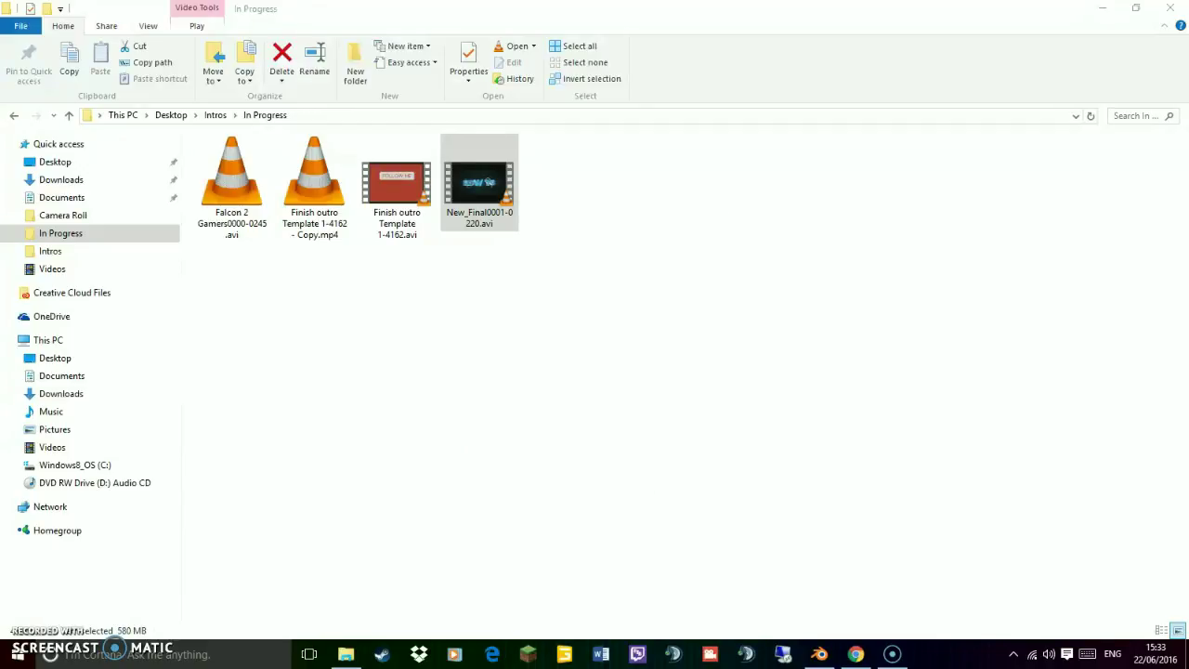
key("Return")
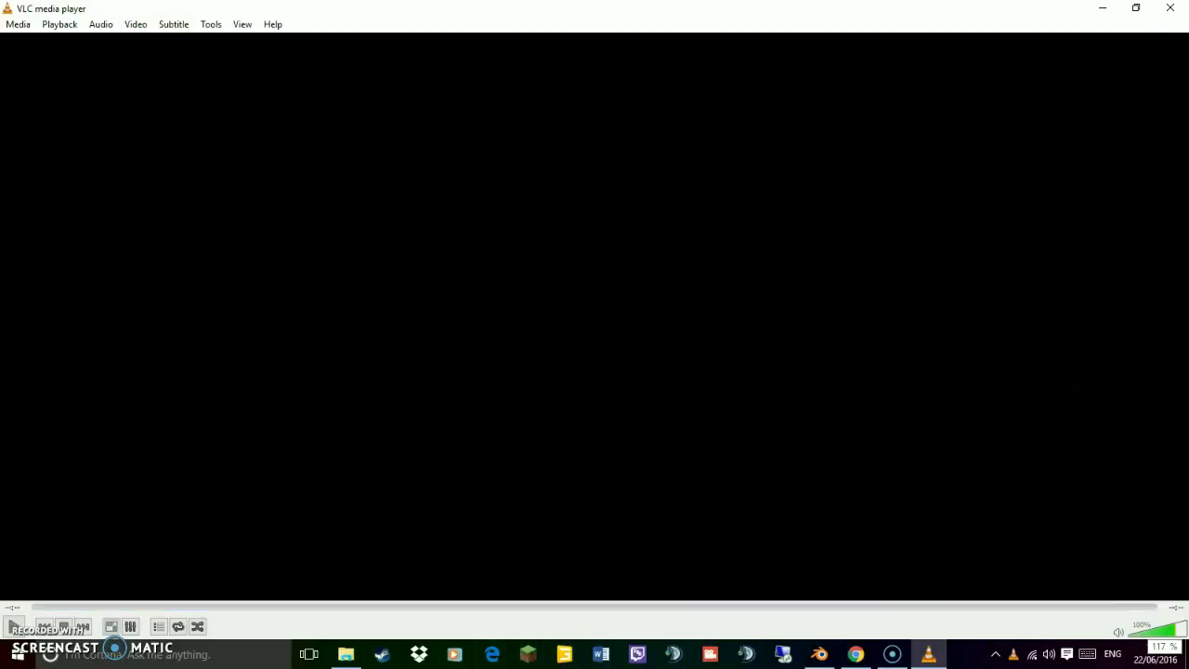
left_click(15, 626)
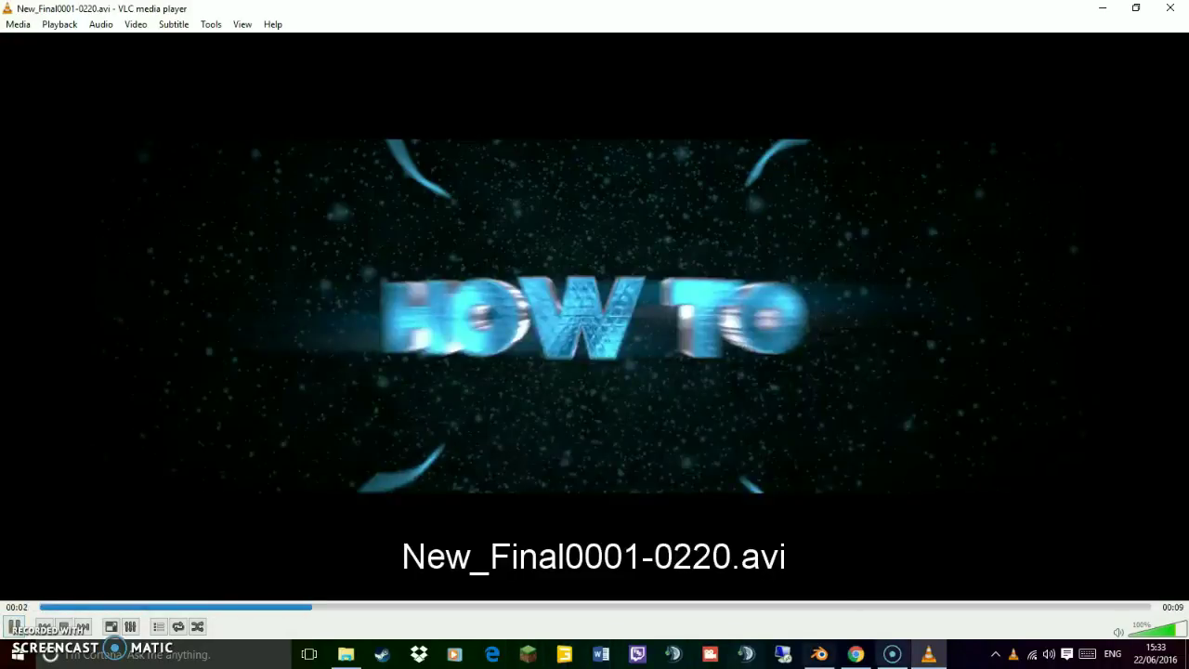
Check the application levels in the Windows volume mixer, and return to VLC to replay the intro
right_click(1049, 654)
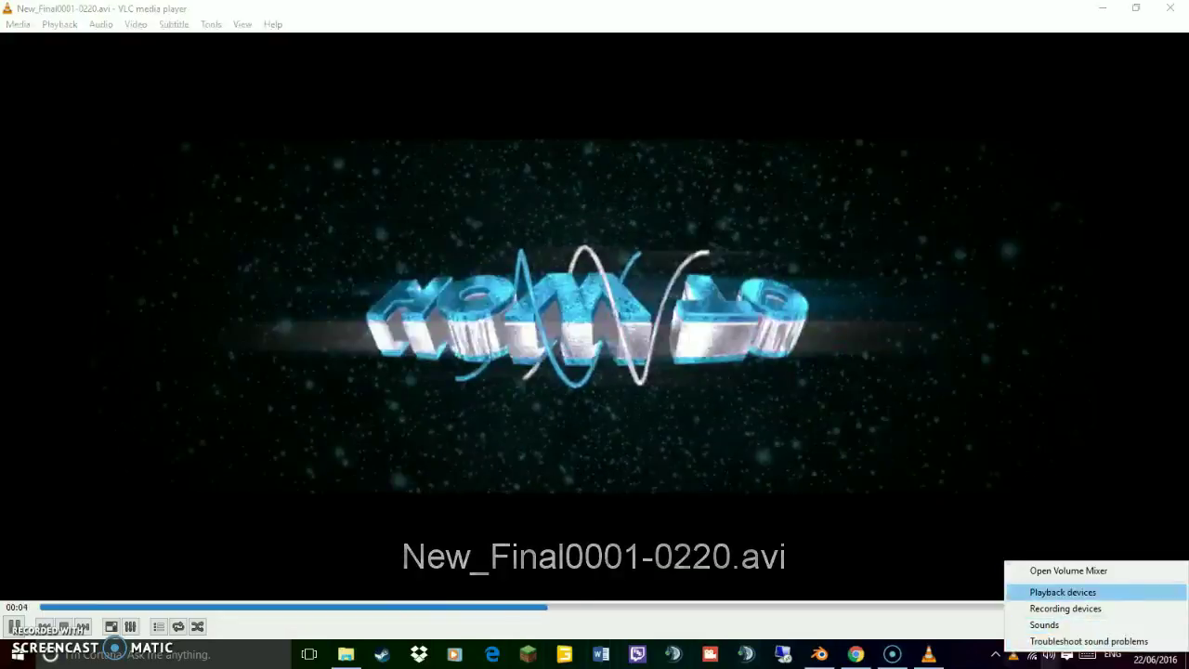
left_click(1068, 571)
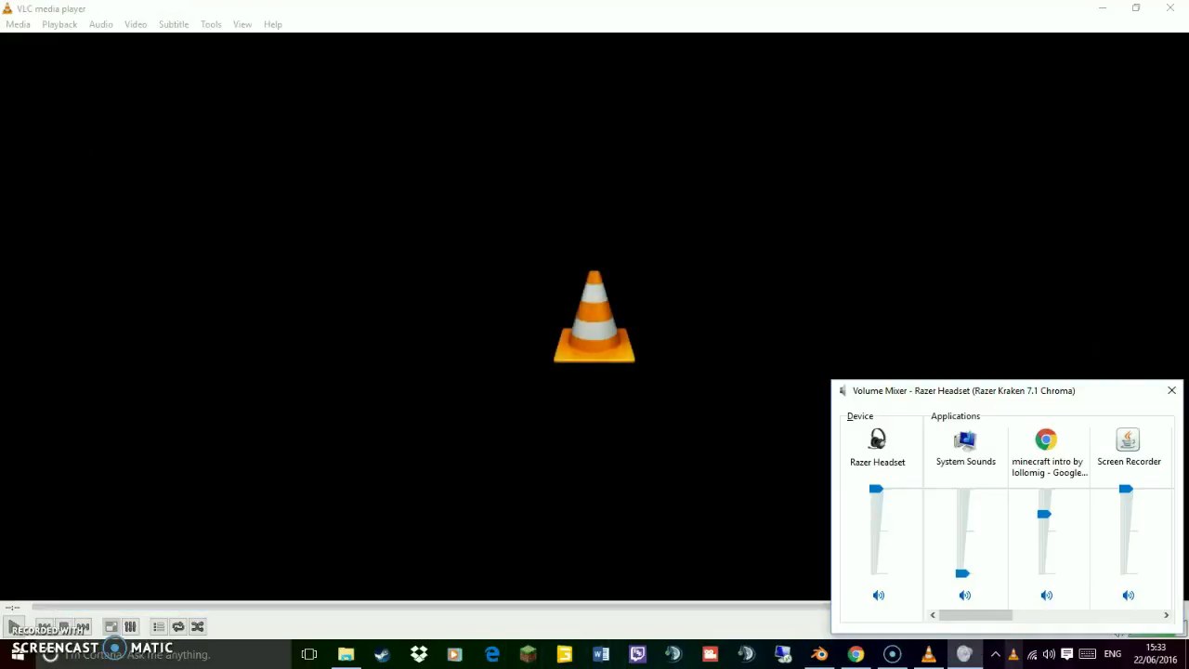
mouse_move(975, 615)
left_mouse_down()
mouse_move(1123, 615)
mouse_move(975, 615)
left_mouse_up()
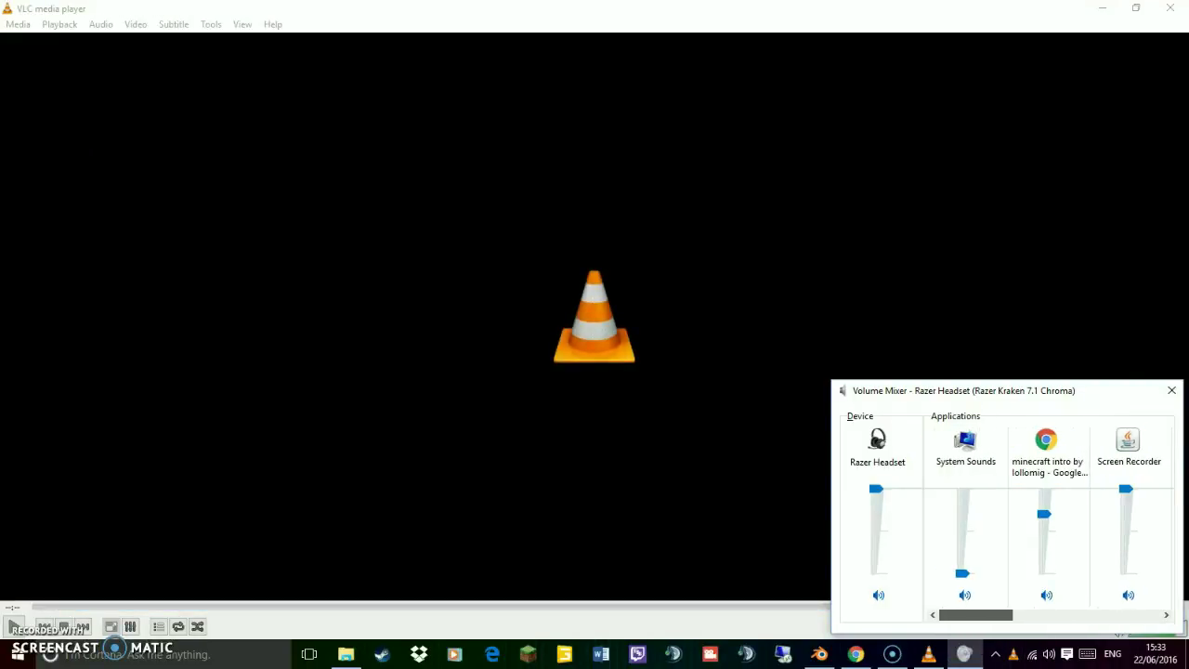
key("alt+Tab")
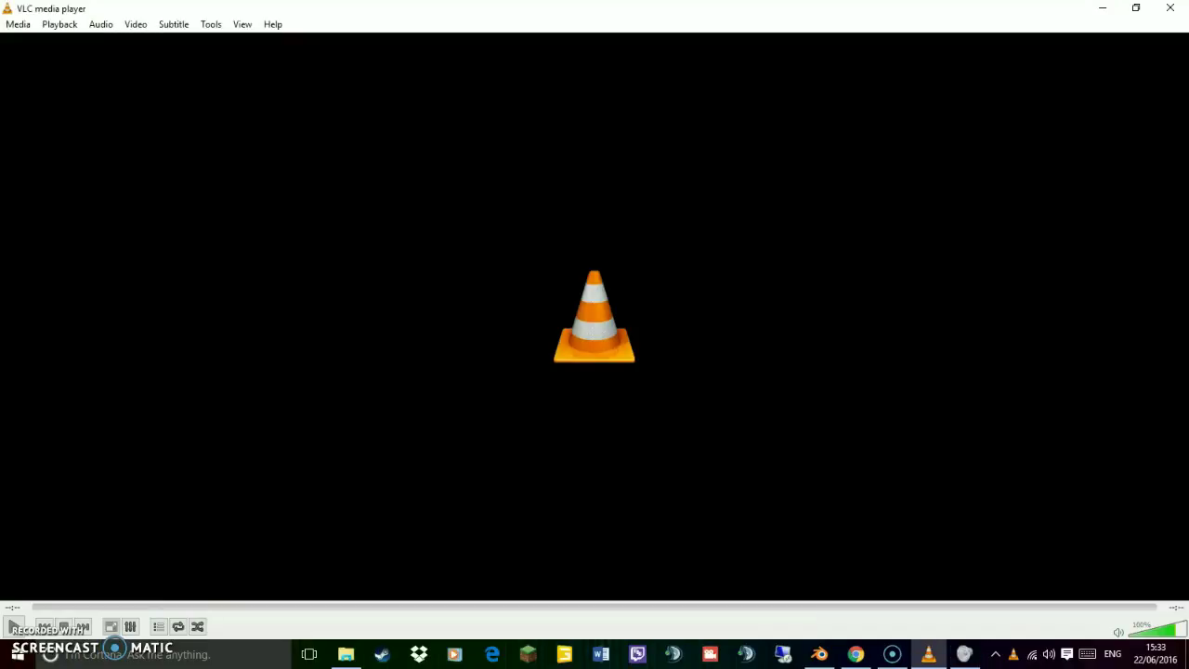
key("space")
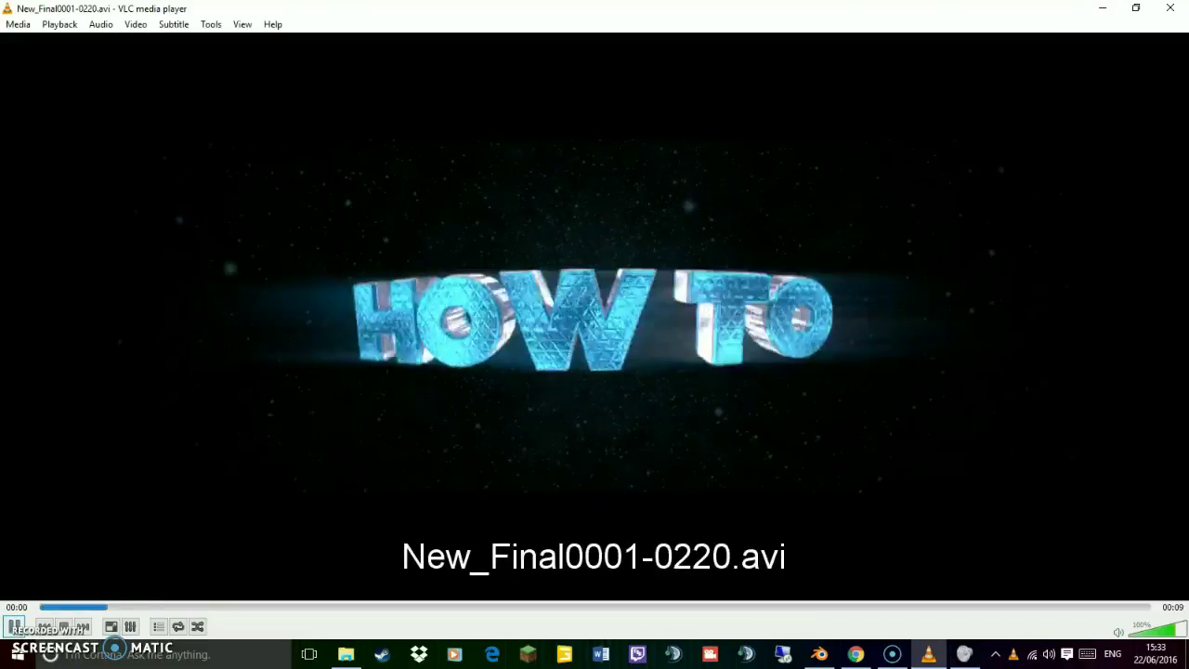